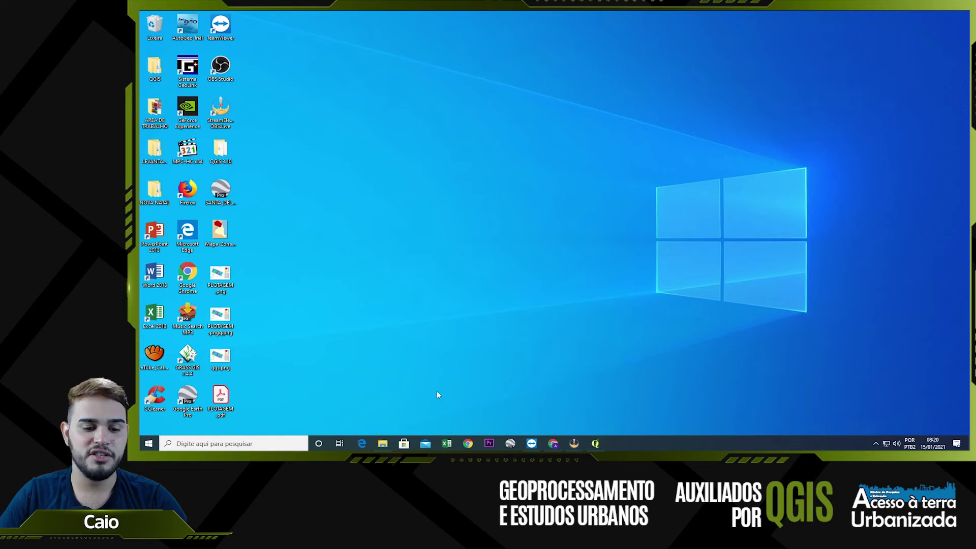
# - Launch QGIS Desktop 2.18.28 and start a new empty project
pyautogui.click(384, 443)
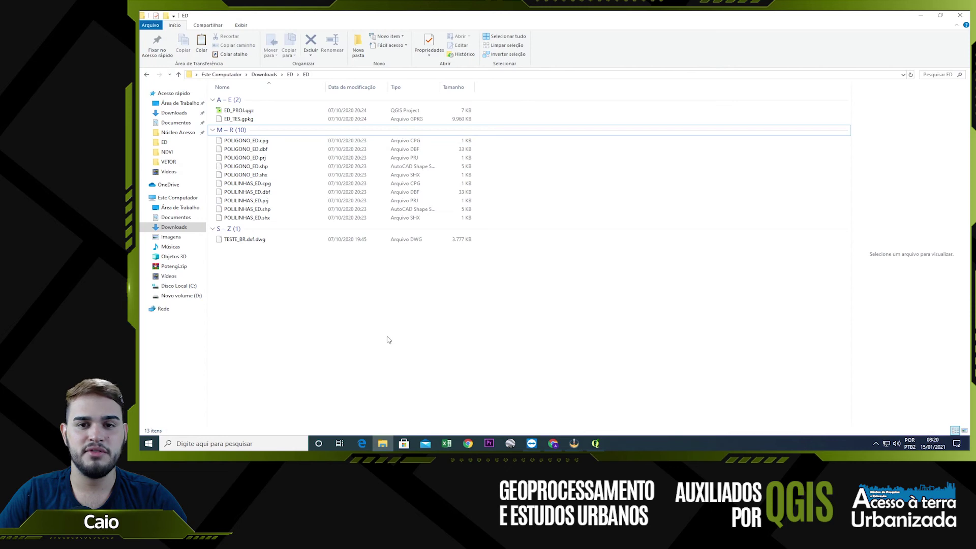
pyautogui.click(257, 444)
pyautogui.write('QGIS')
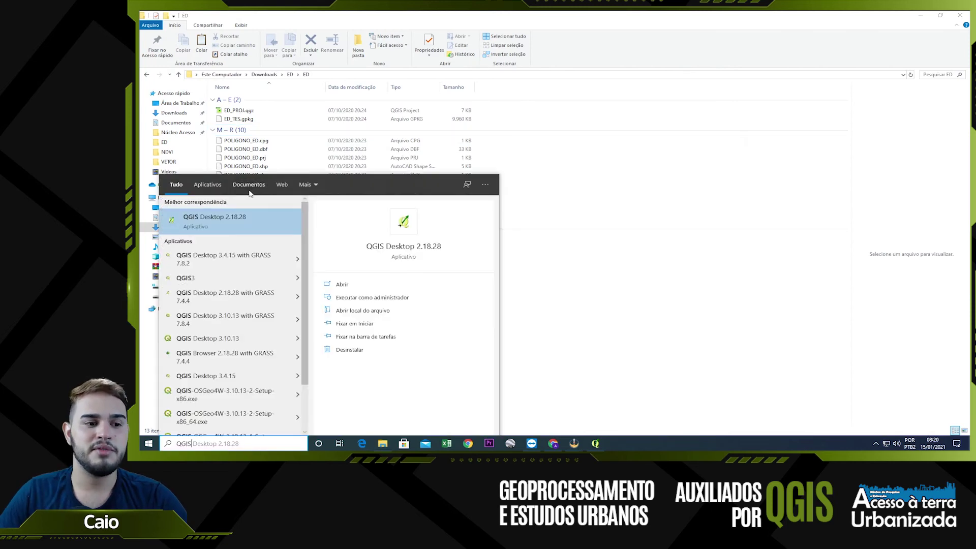
pyautogui.press('Return')
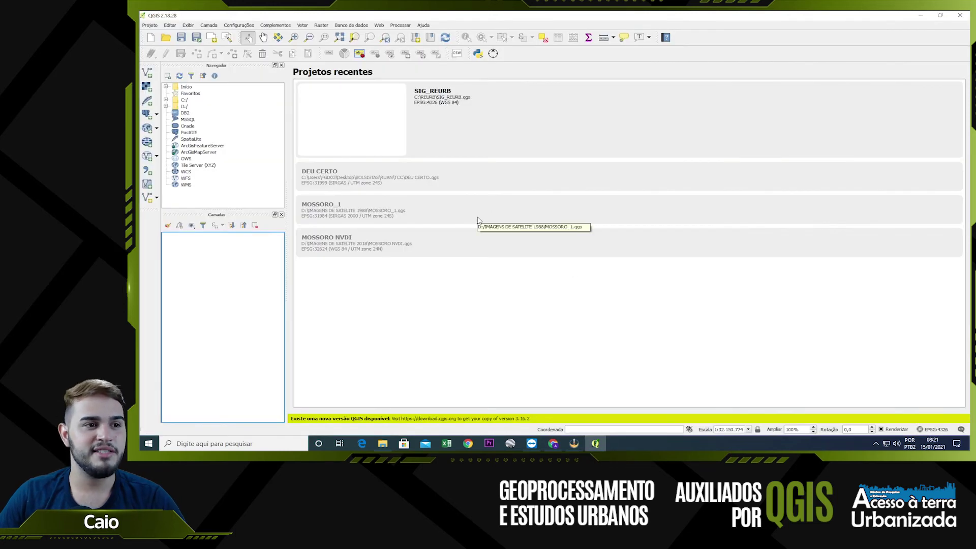
pyautogui.click(150, 25)
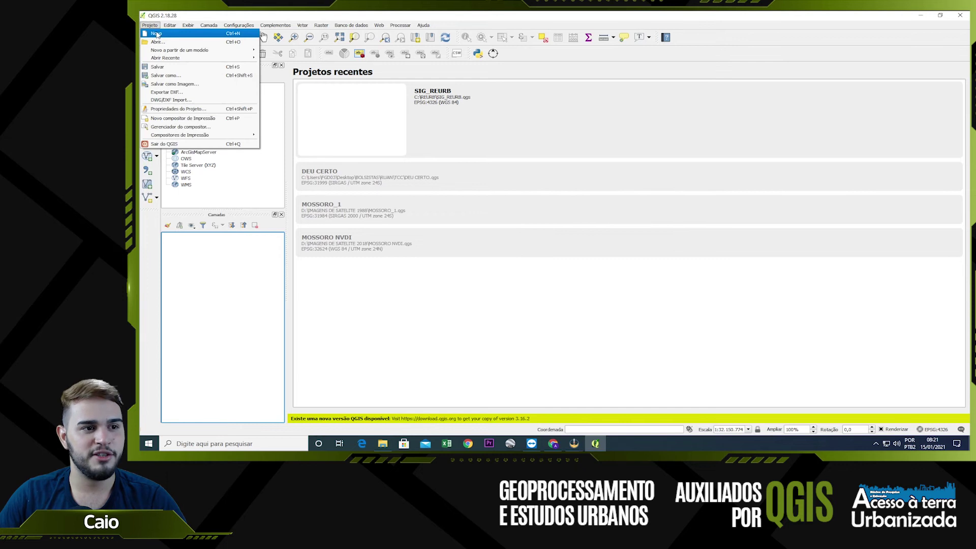
pyautogui.click(157, 33)
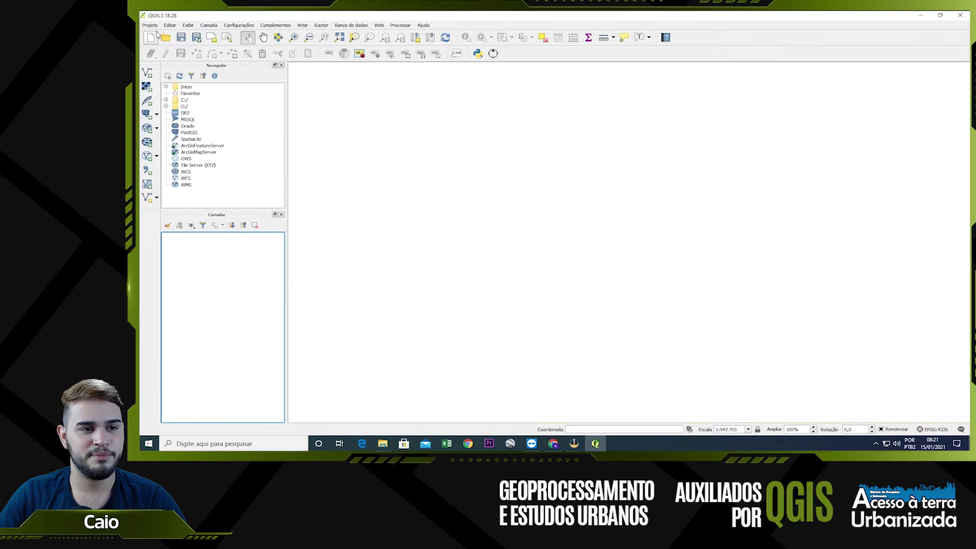
# - Add GRAMORE_TESTE.dxf from the inner ED folder in Downloads as a vector layer
pyautogui.click(206, 26)
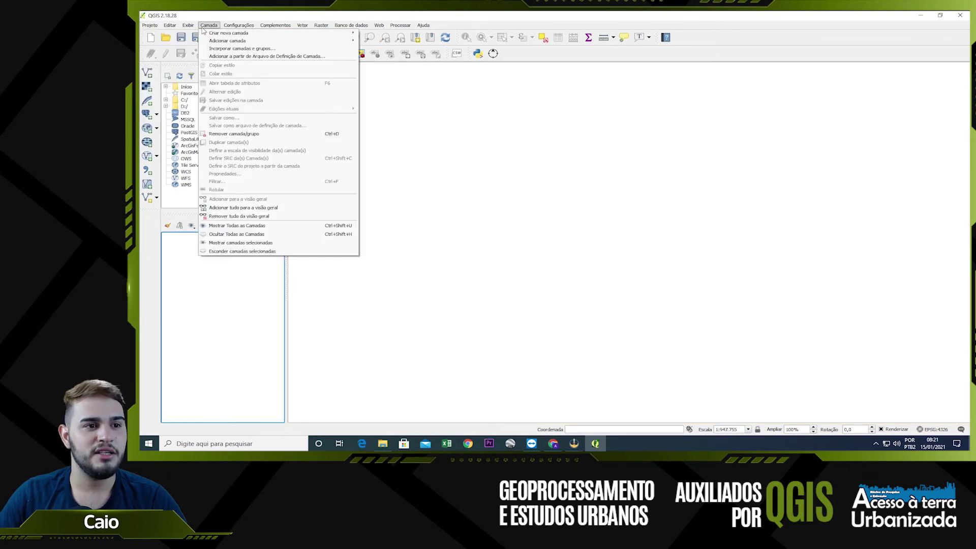
pyautogui.moveTo(215, 42)
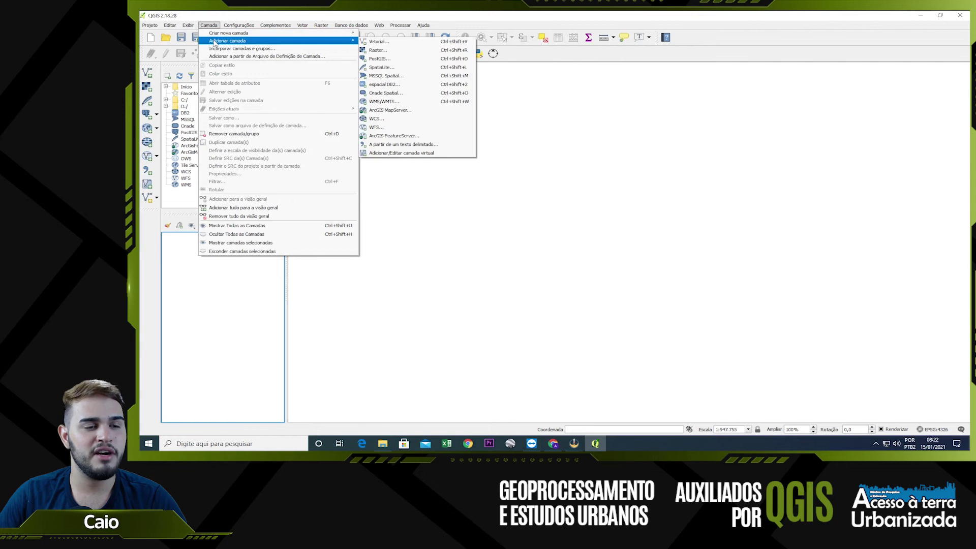
pyautogui.click(401, 43)
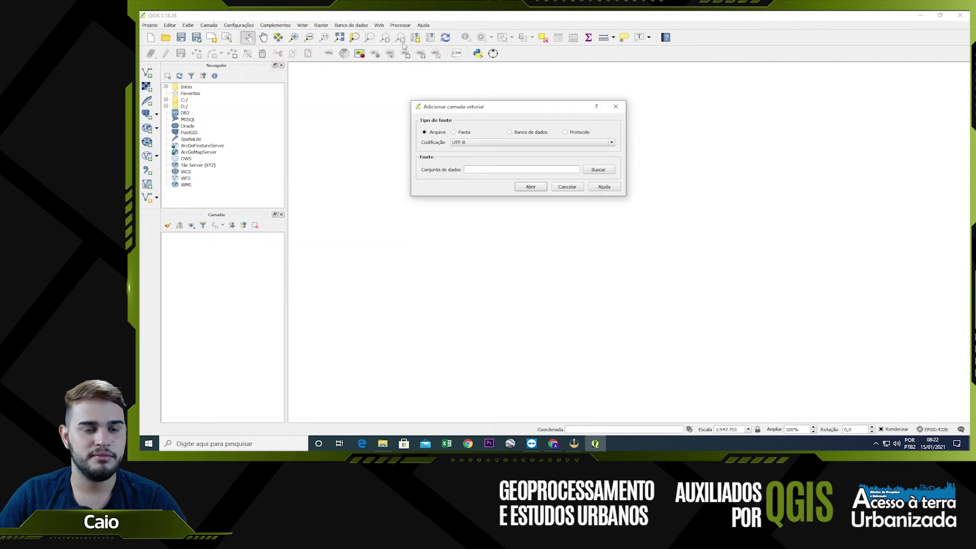
pyautogui.moveTo(466, 111); pyautogui.dragTo(492, 129)
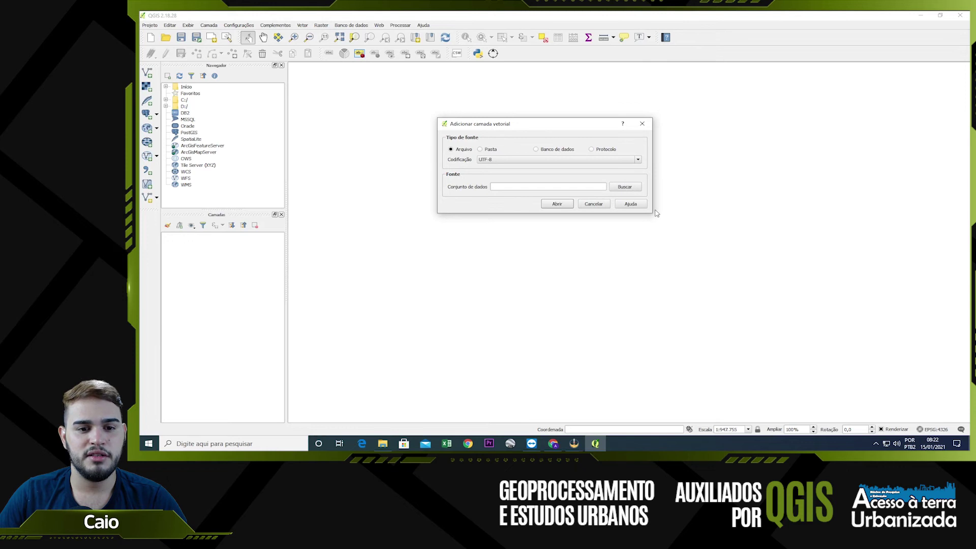
pyautogui.click(626, 187)
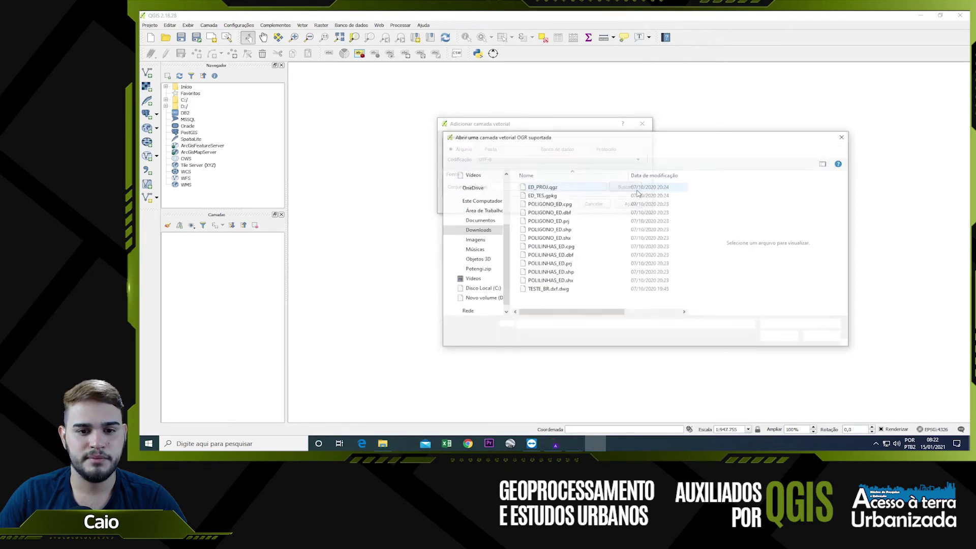
pyautogui.moveTo(573, 138); pyautogui.dragTo(539, 103)
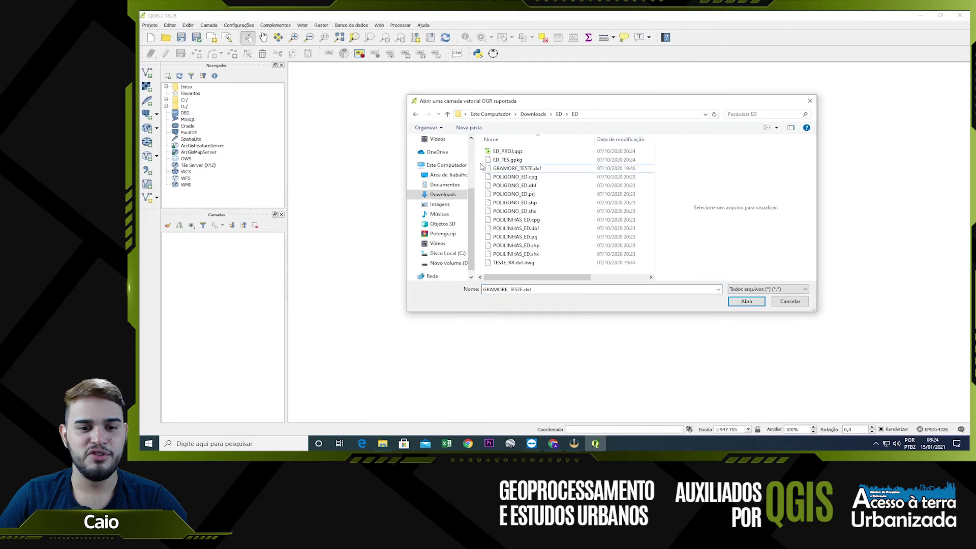
pyautogui.click(506, 171)
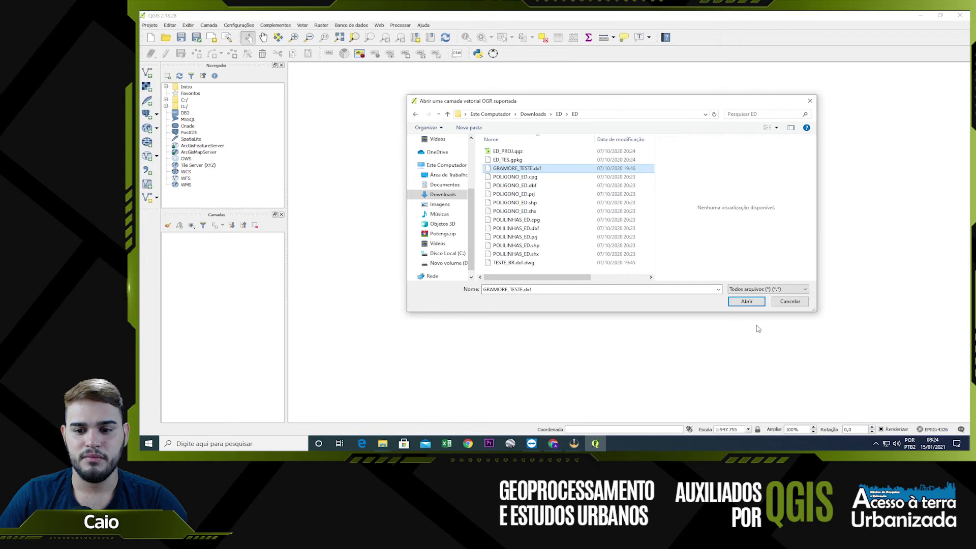
pyautogui.moveTo(672, 105); pyautogui.dragTo(625, 92)
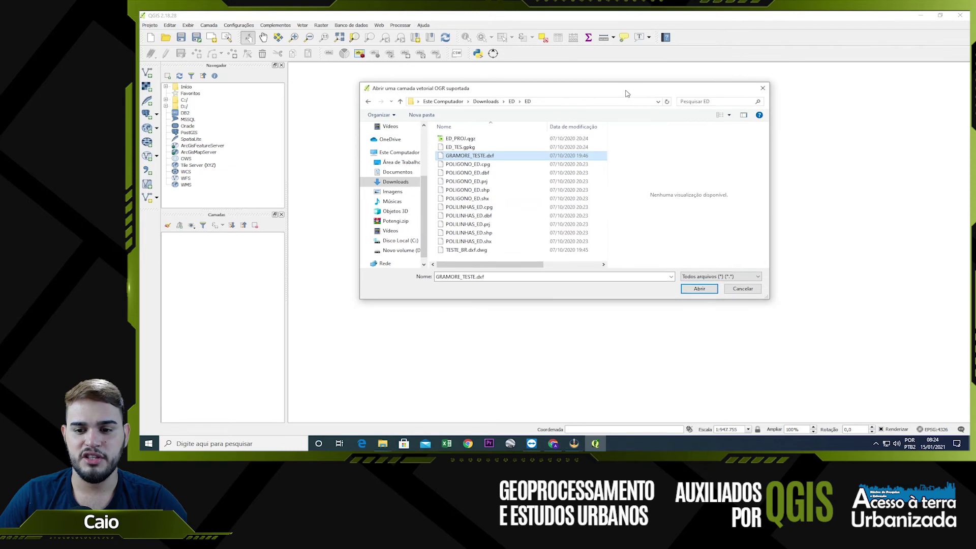
pyautogui.click(704, 294)
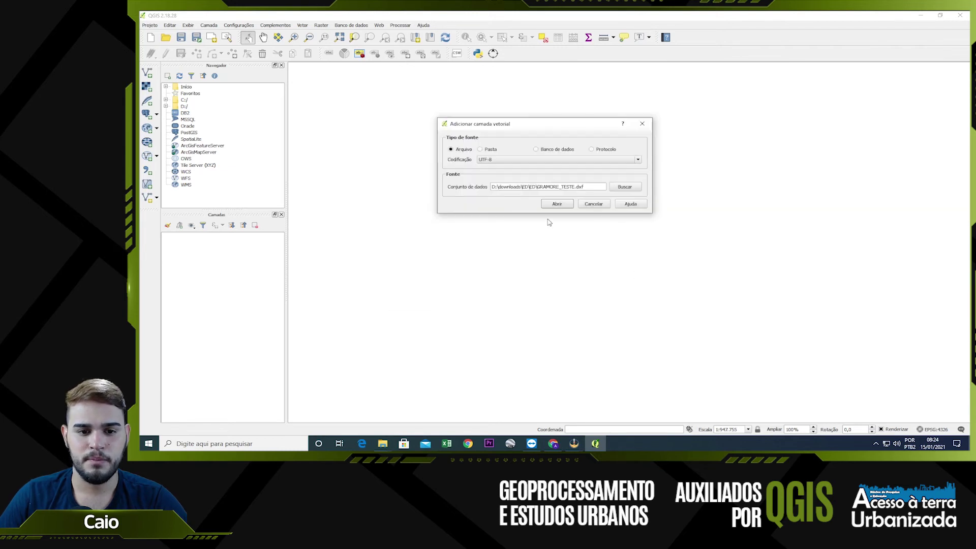
pyautogui.click(557, 204)
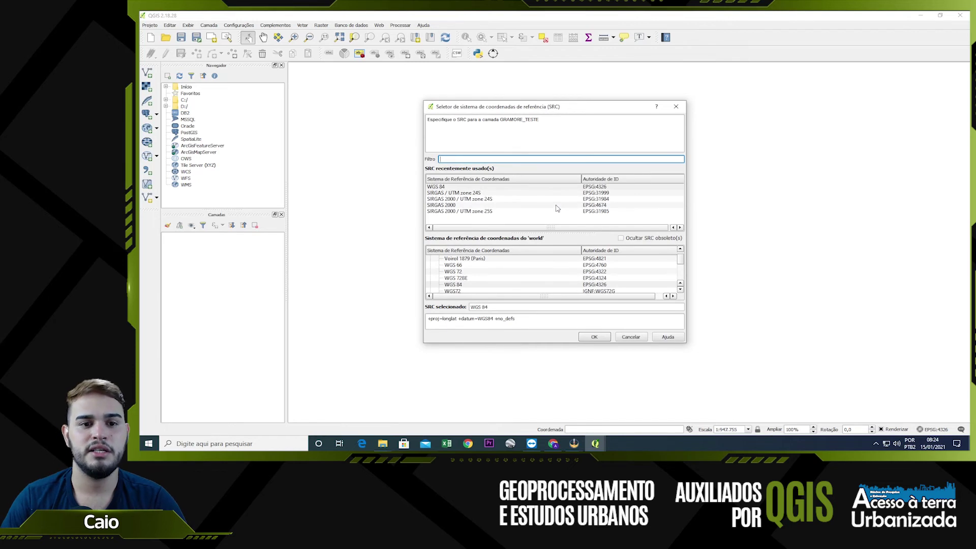
# - Filter the reference systems by 31985 and assign SIRGAS 2000 / UTM zone 25S to the GRAMORE_TESTE layer
pyautogui.moveTo(485, 110); pyautogui.dragTo(486, 107)
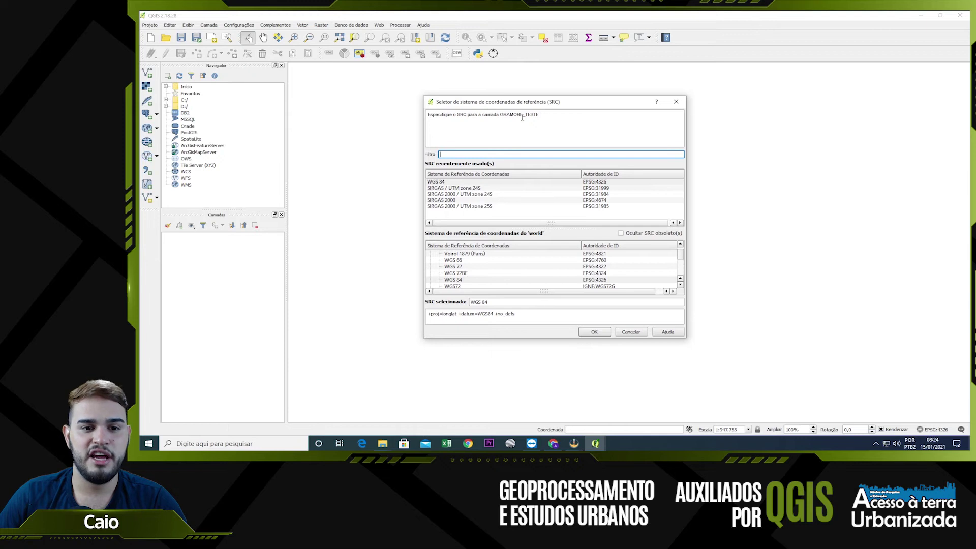
pyautogui.click(492, 208)
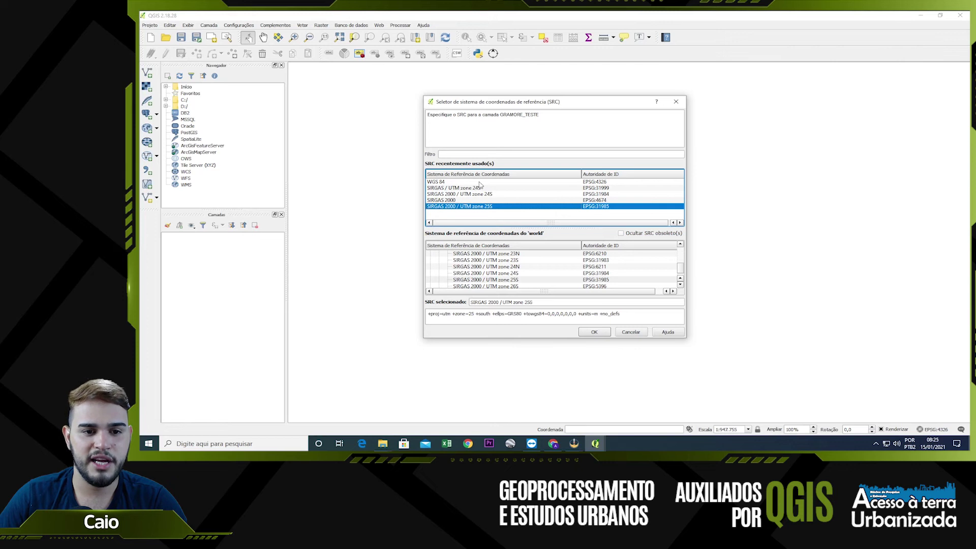
pyautogui.click(471, 153)
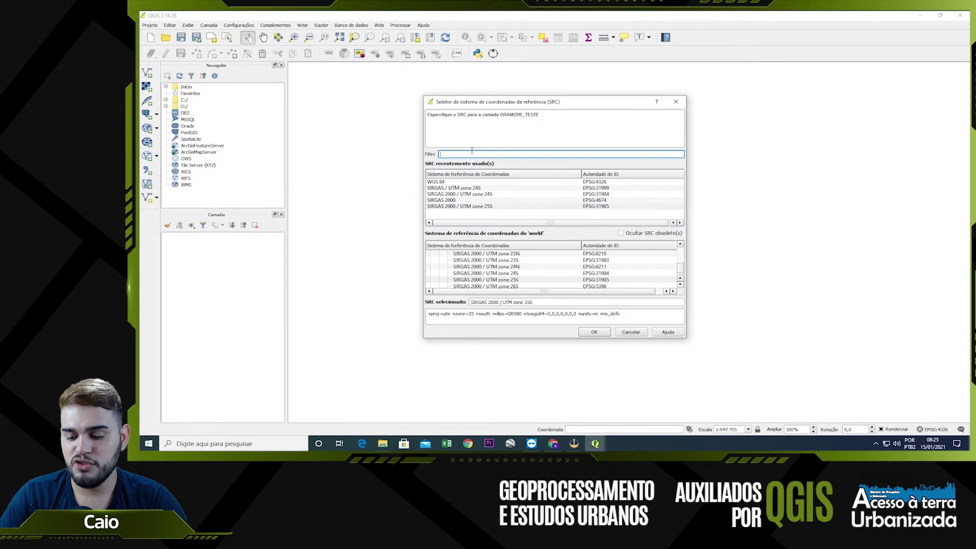
pyautogui.write('31985')
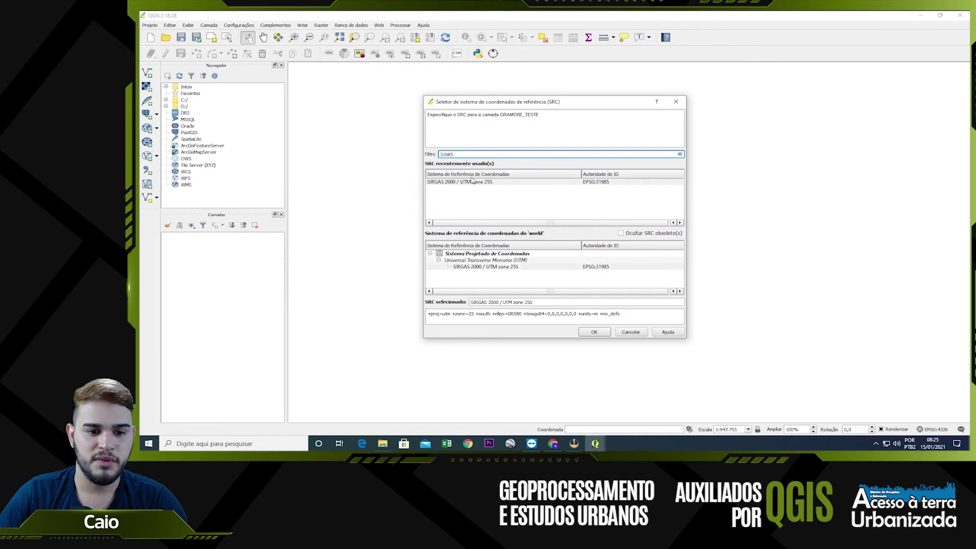
pyautogui.click(478, 270)
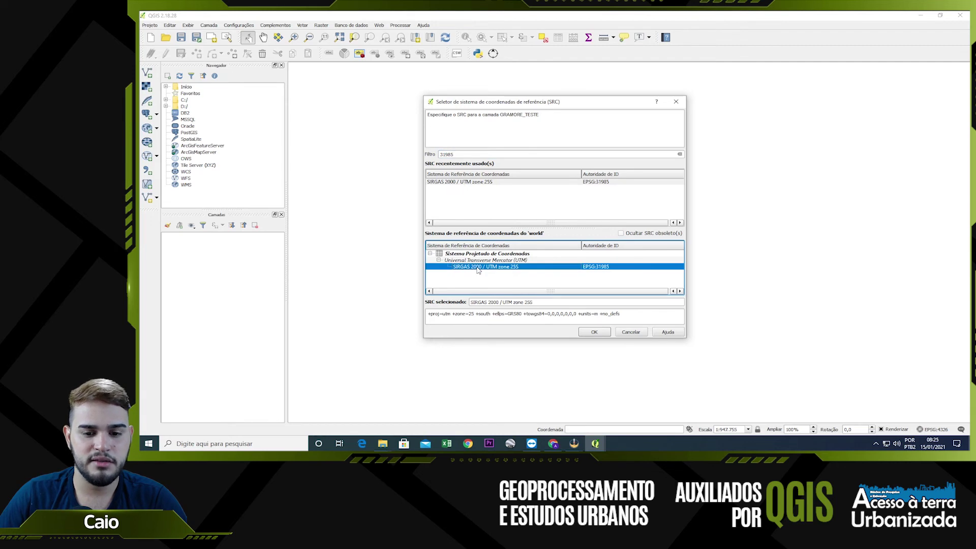
pyautogui.click(598, 337)
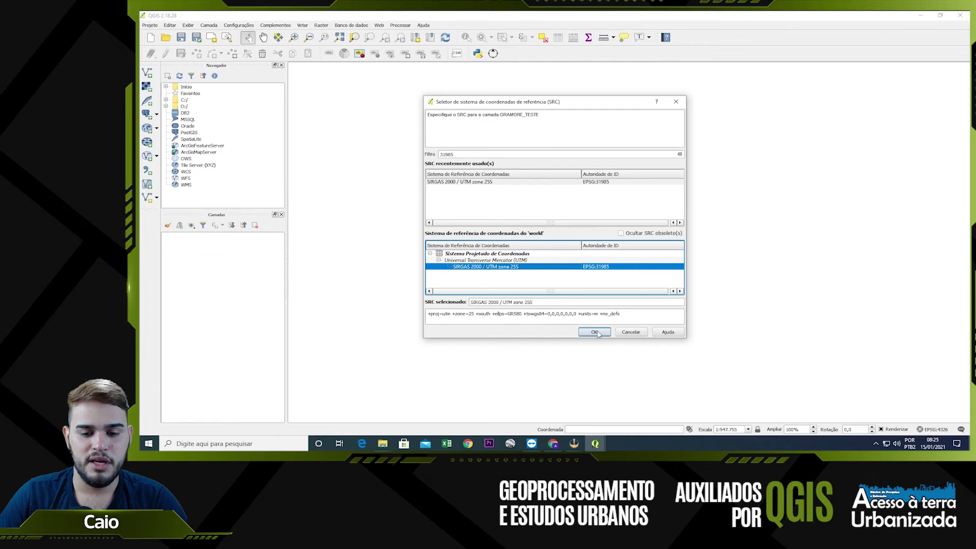
pyautogui.click(599, 334)
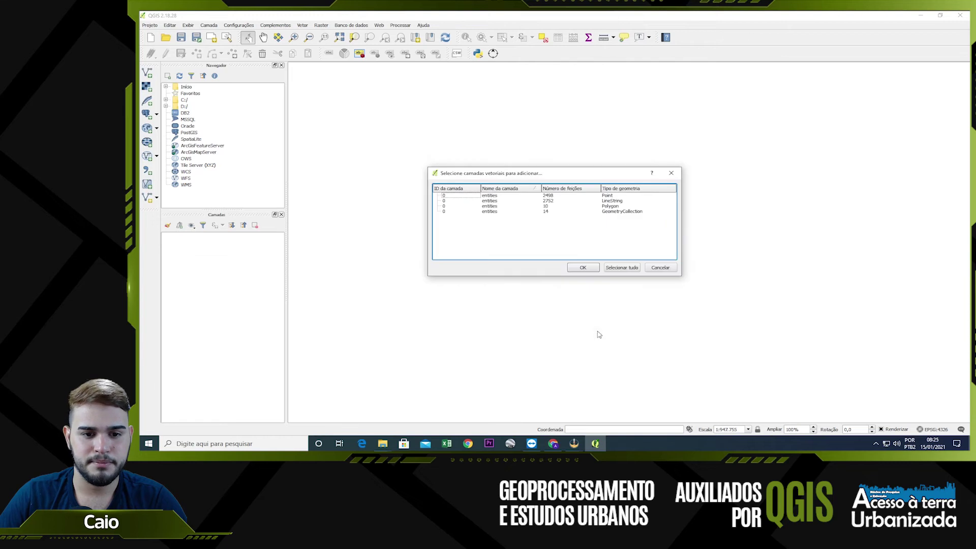
# - Select all the DXF's geometry layers (Point, LineString, Polygon and GeometryCollection) and import them
pyautogui.moveTo(459, 178); pyautogui.dragTo(456, 166)
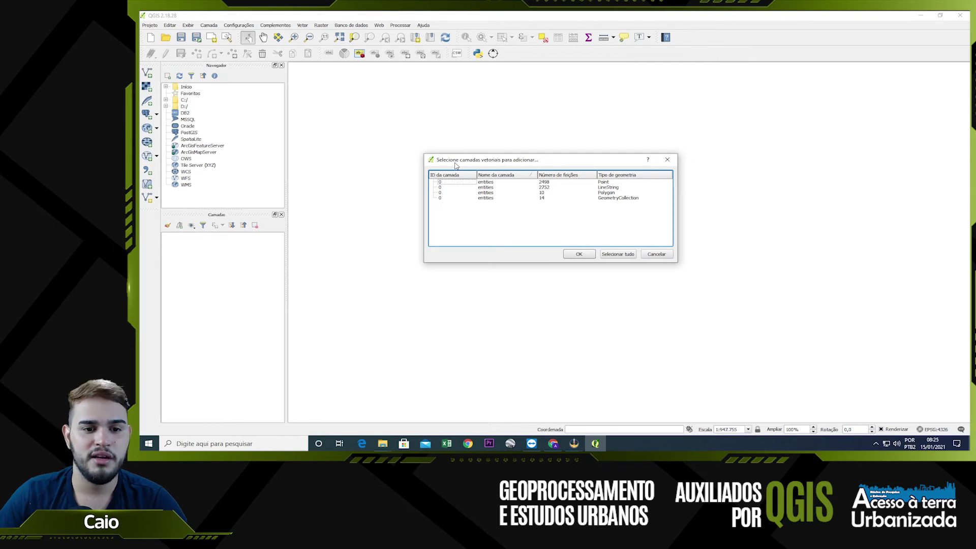
pyautogui.click(457, 183)
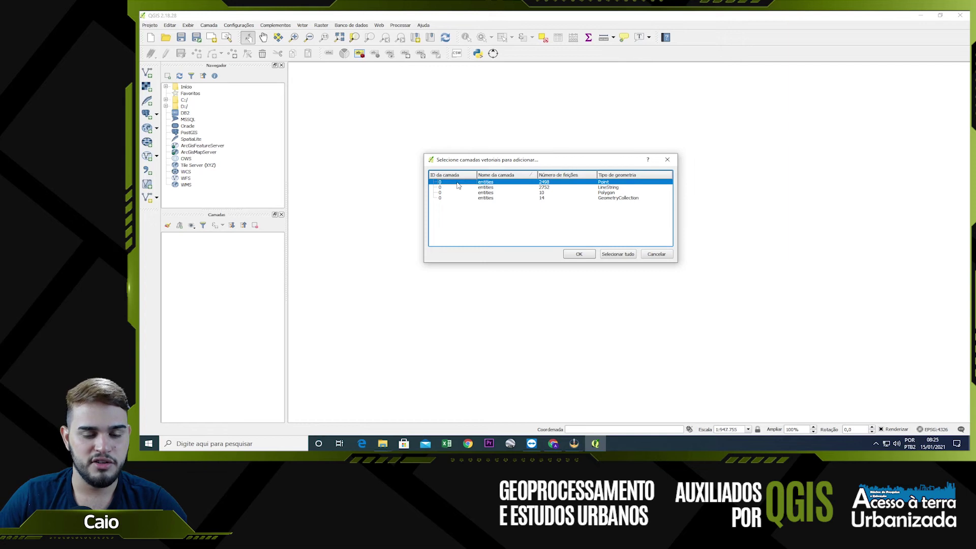
pyautogui.hotkey('ctrl', 'a')
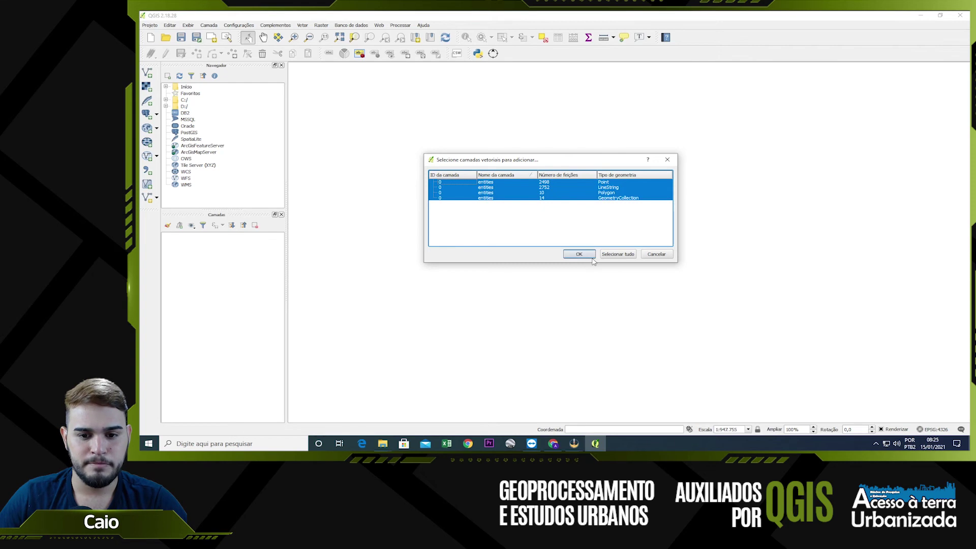
pyautogui.click(591, 258)
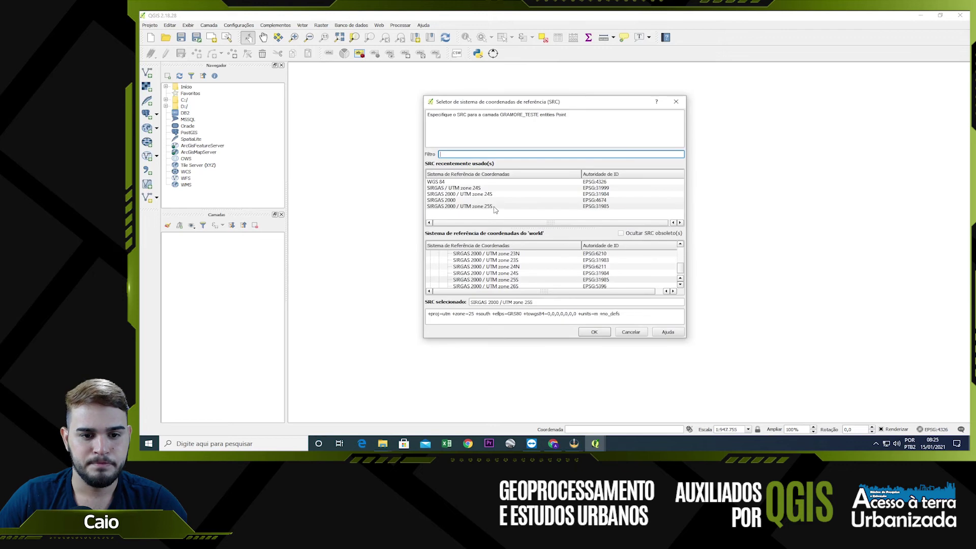
# - Assign SIRGAS 2000 / UTM zone 25S (EPSG:31985) to each imported GRAMORE_TESTE entities layer
pyautogui.click(494, 207)
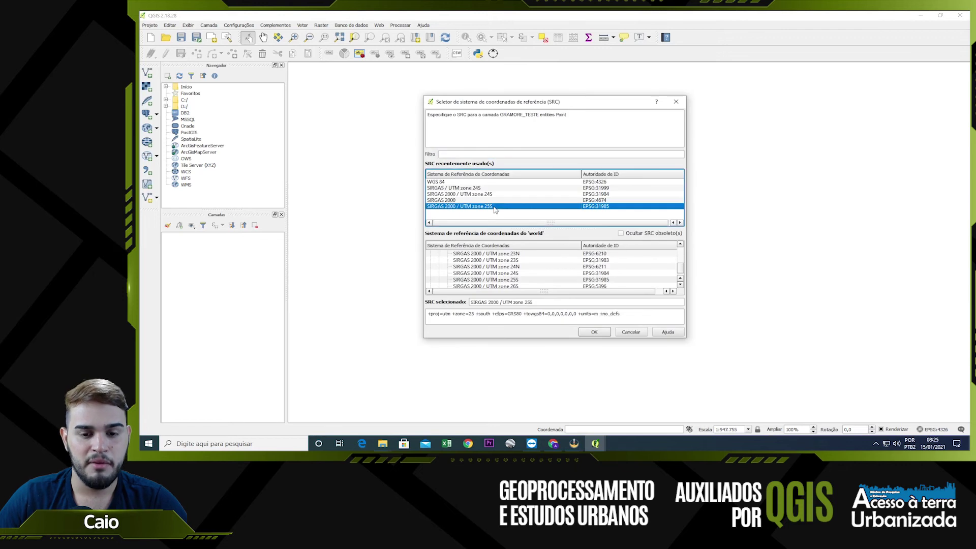
pyautogui.click(587, 334)
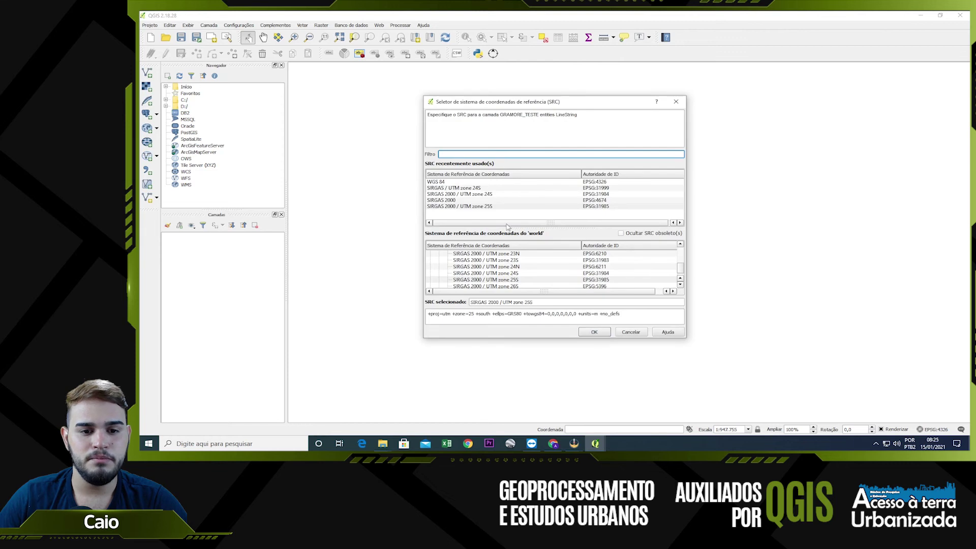
pyautogui.click(595, 334)
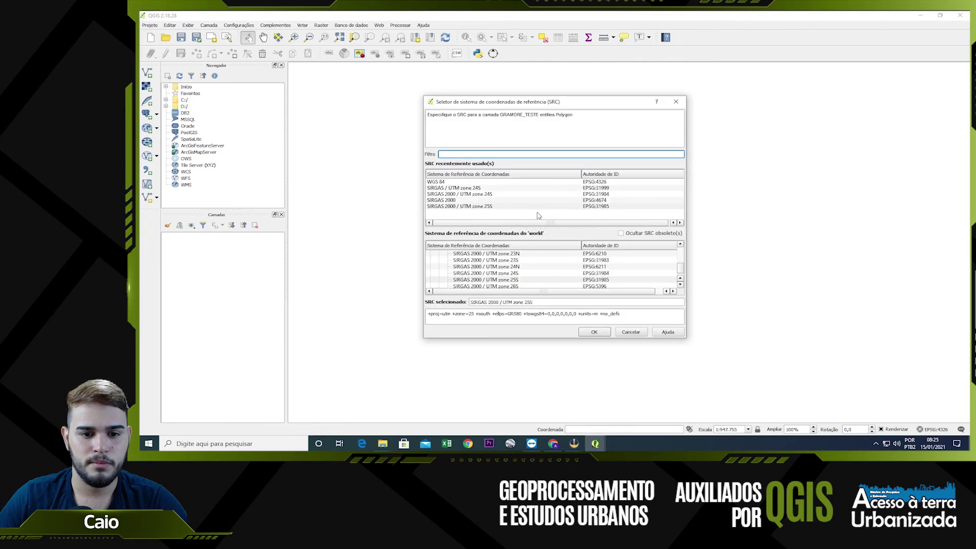
pyautogui.click(610, 333)
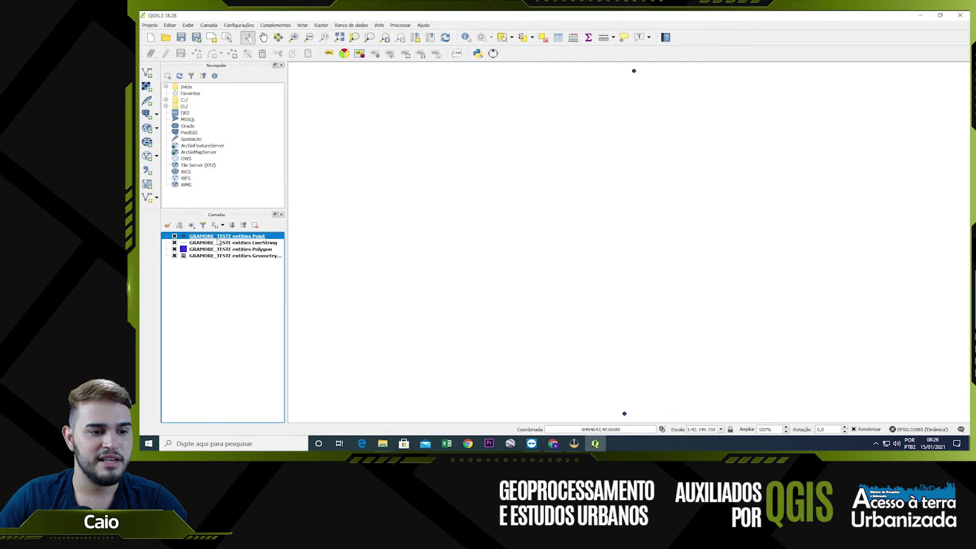
# - Remove the GRAMORE_TESTE entities GeometryCollection layer from the project
pyautogui.click(235, 244)
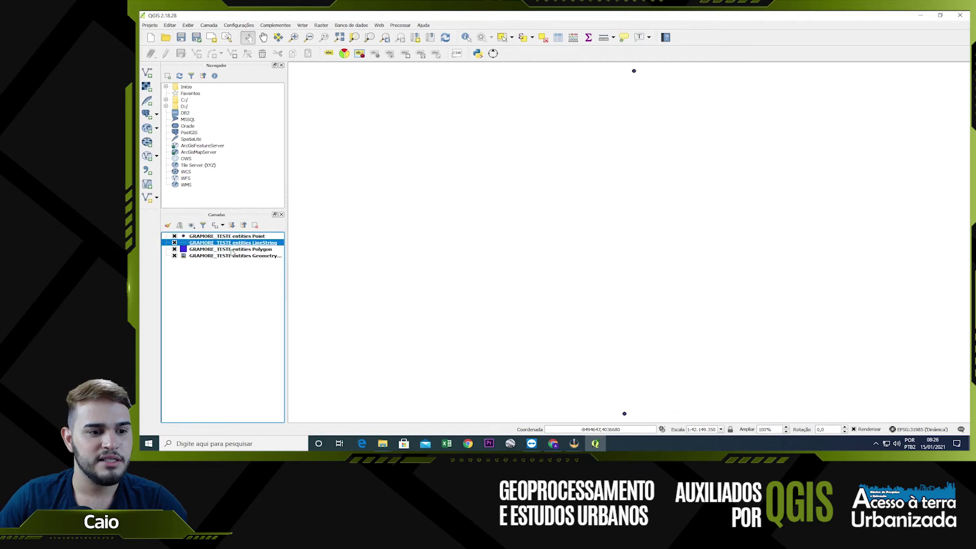
pyautogui.click(232, 250)
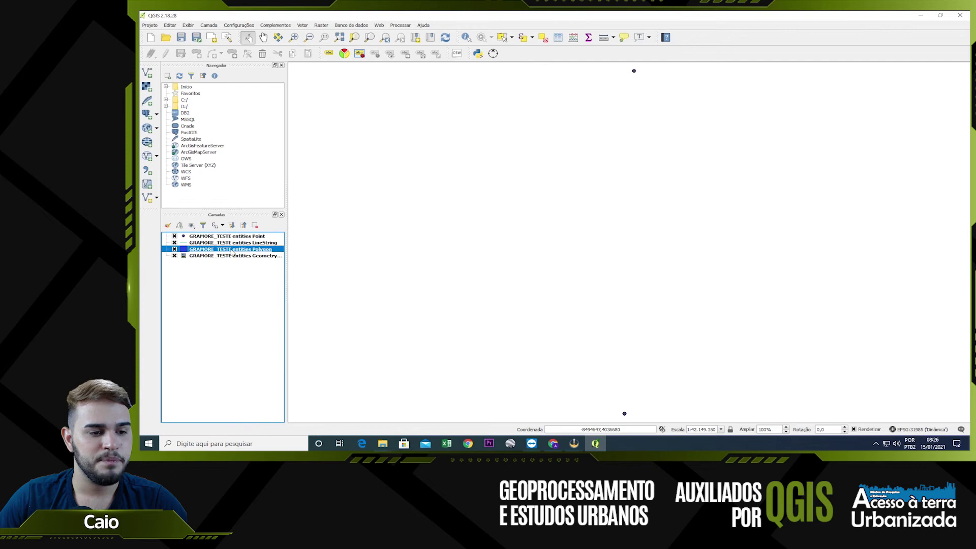
pyautogui.click(201, 256)
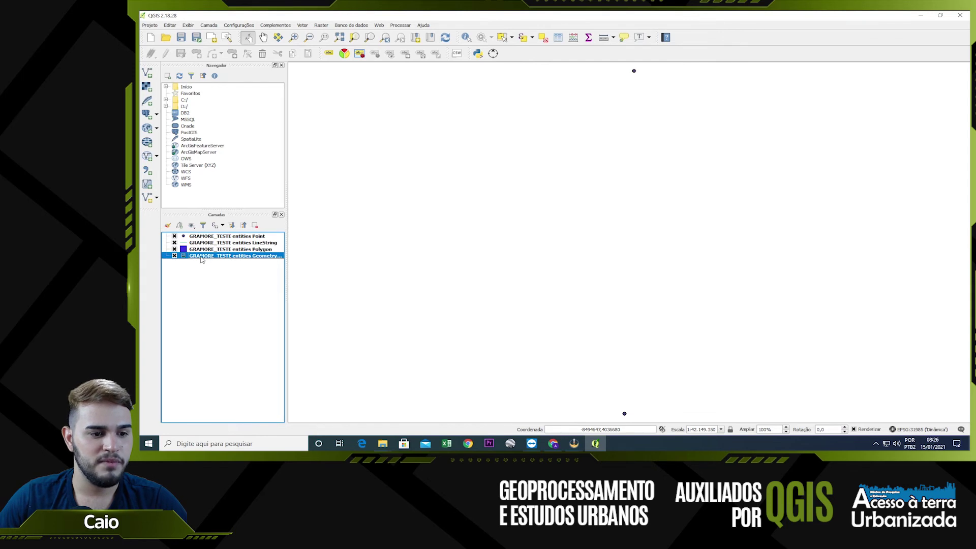
pyautogui.rightClick(201, 259)
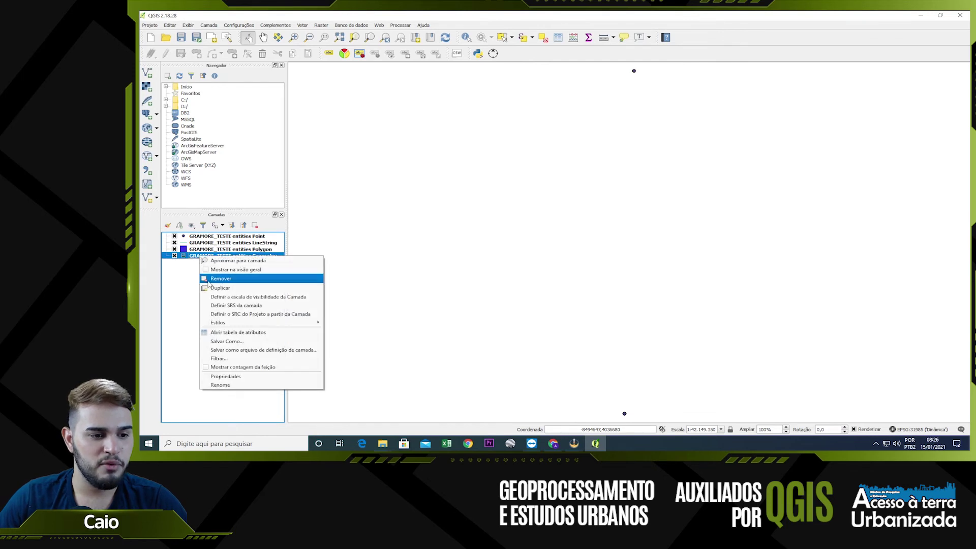
pyautogui.click(208, 280)
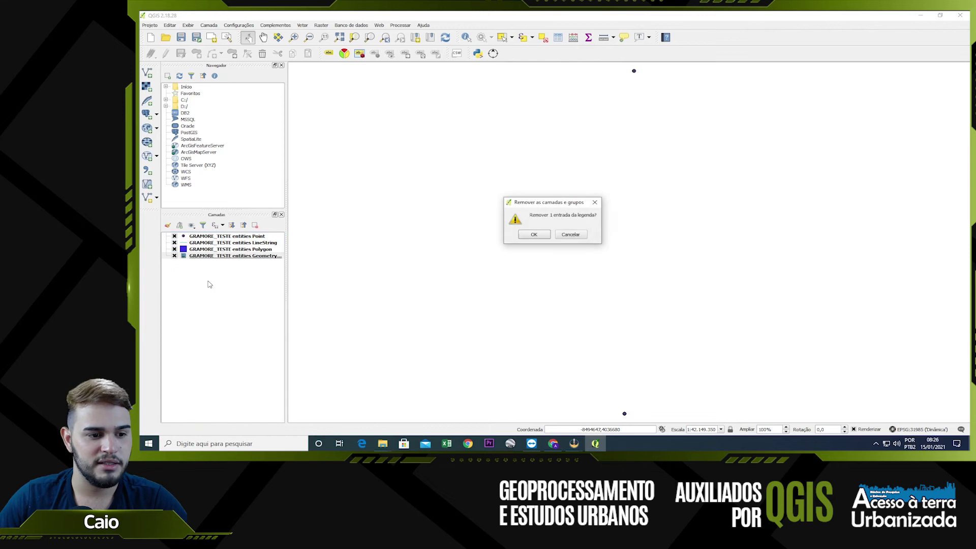
pyautogui.click(535, 236)
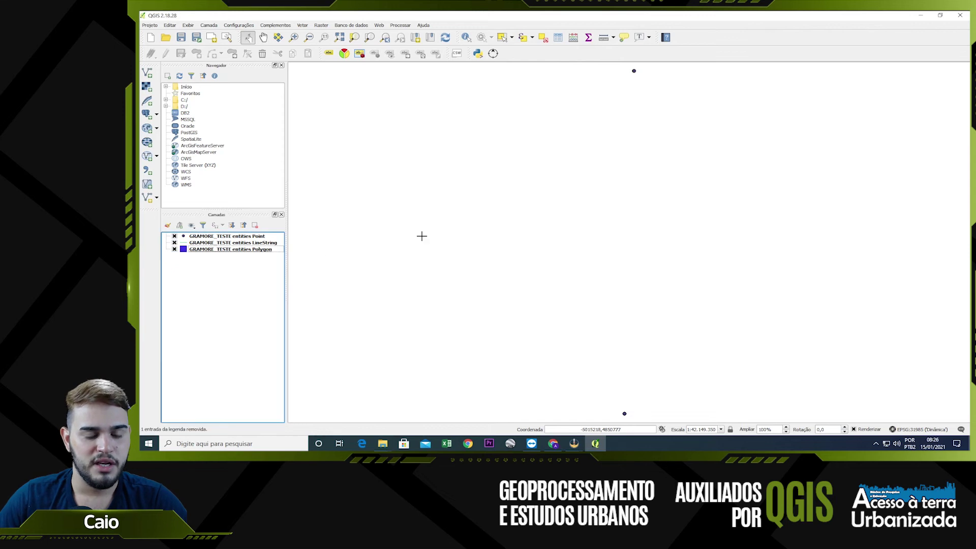
# - Remove the GRAMORE_TESTE entities Point layer from the project
pyautogui.click(234, 237)
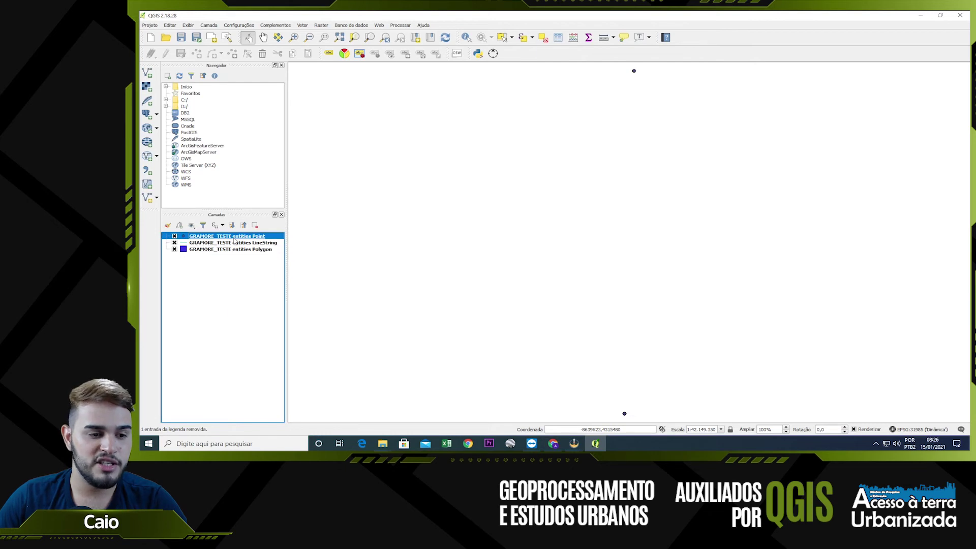
pyautogui.rightClick(234, 241)
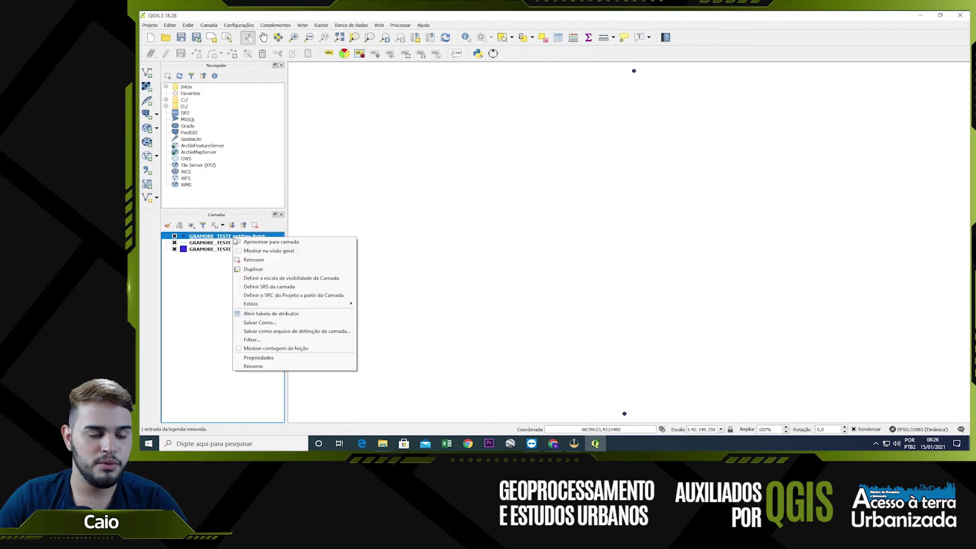
pyautogui.click(242, 264)
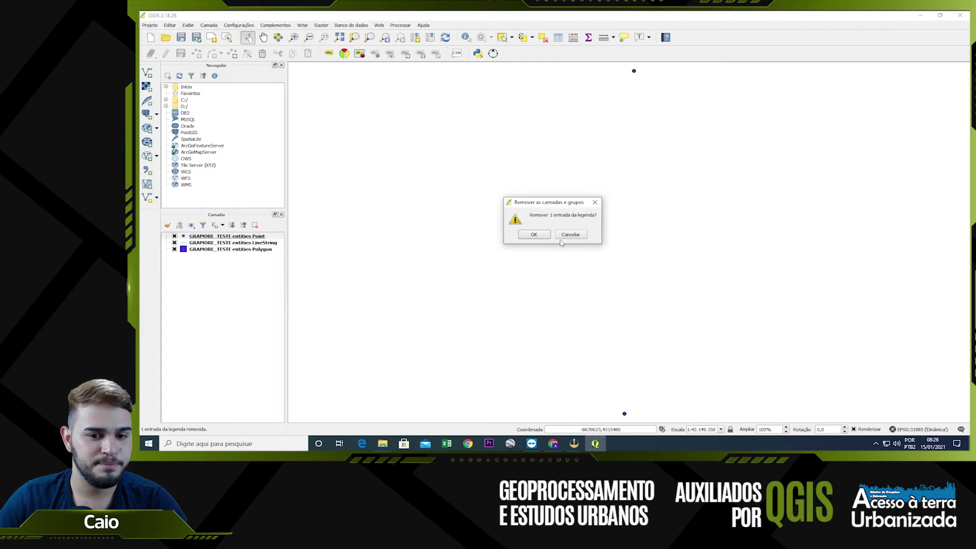
pyautogui.click(535, 236)
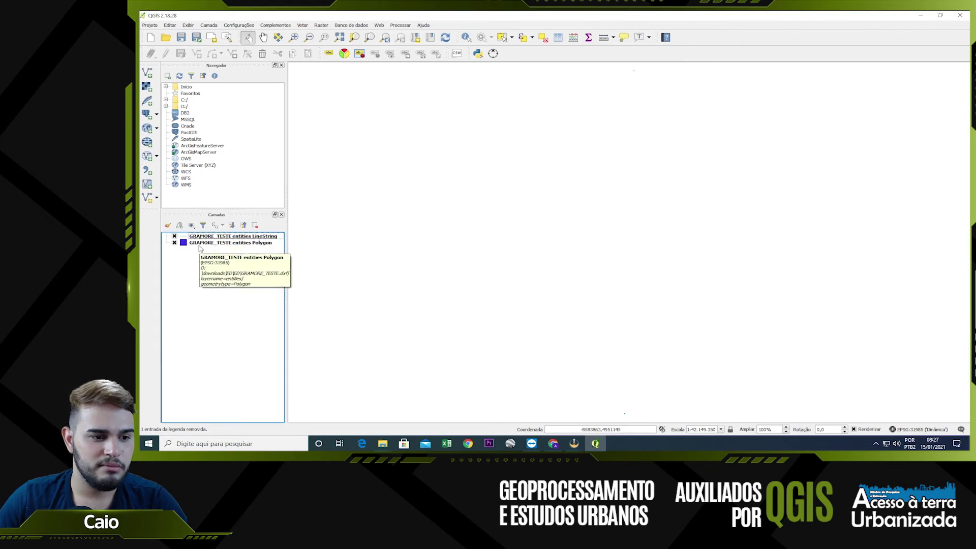
# - Examine the remaining LineString and Polygon geometry on the map, including the contour lines, the lot grid and the filled polygons
pyautogui.click(222, 242)
pyautogui.click(224, 236)
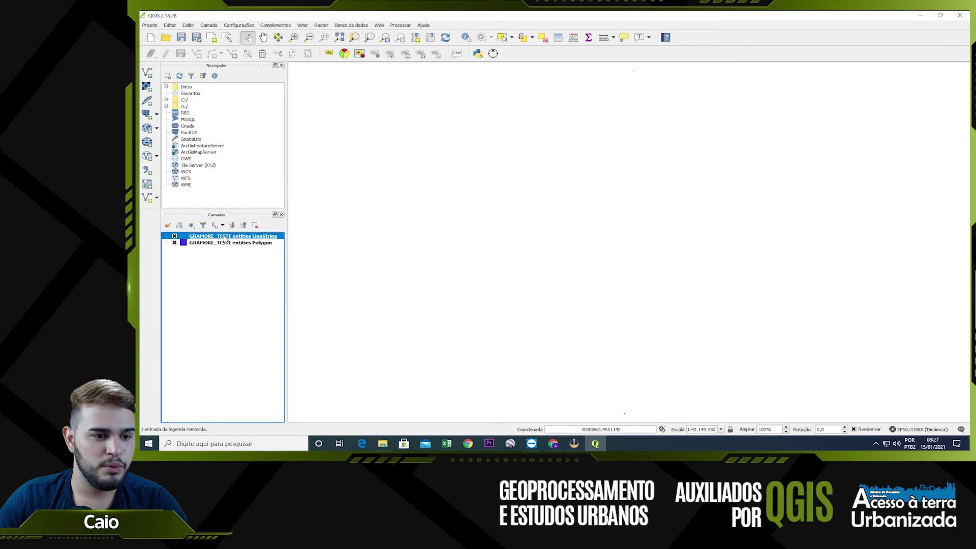
pyautogui.click(227, 243)
pyautogui.click(227, 236)
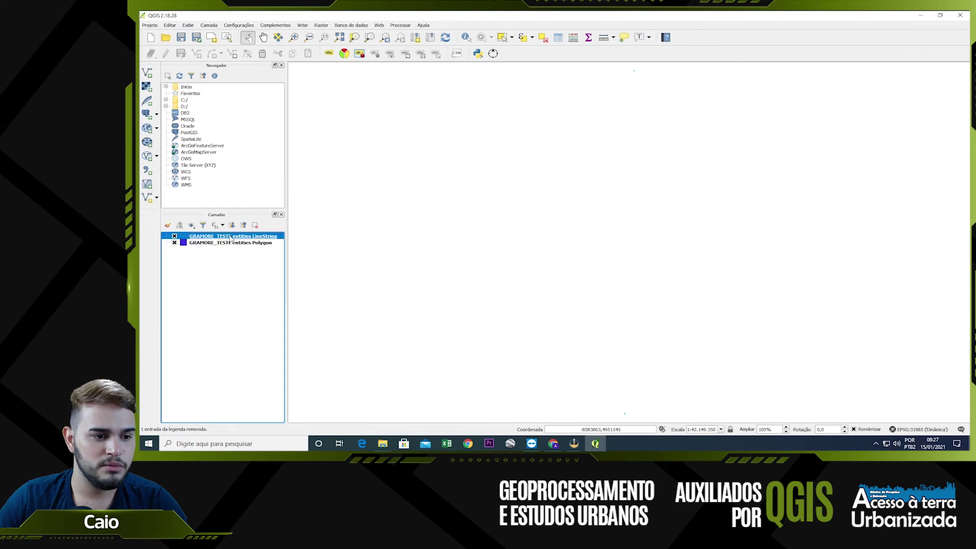
pyautogui.click(632, 70)
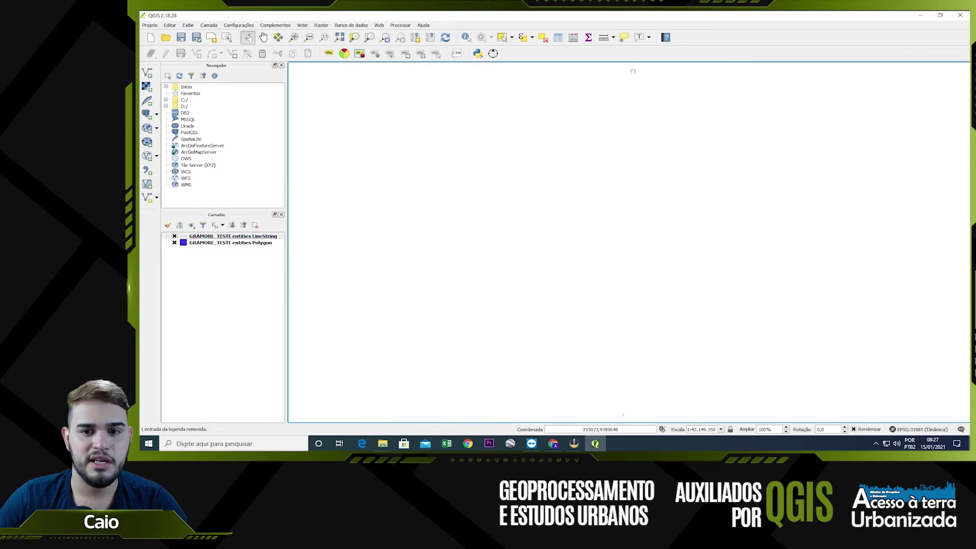
pyautogui.scroll(7, 597, 131)
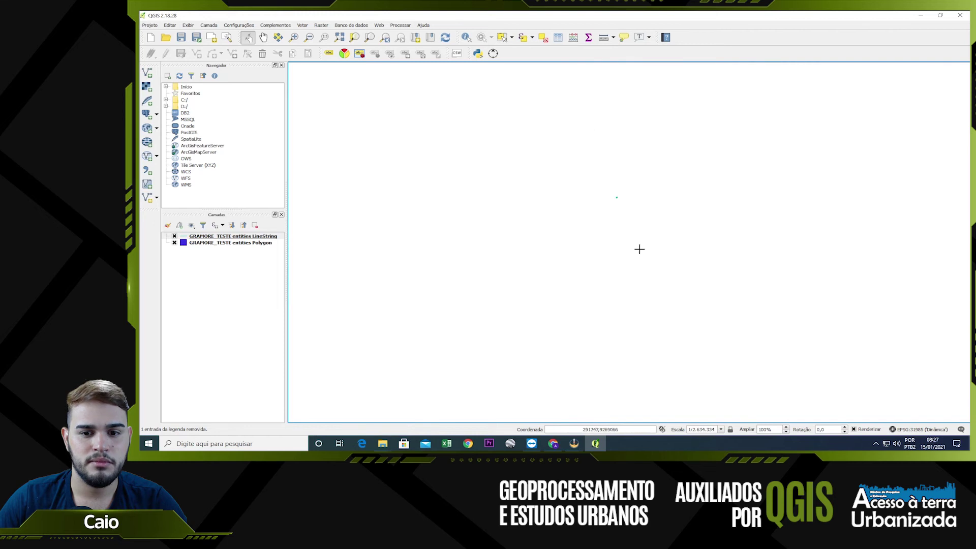
pyautogui.scroll(5, 632, 153)
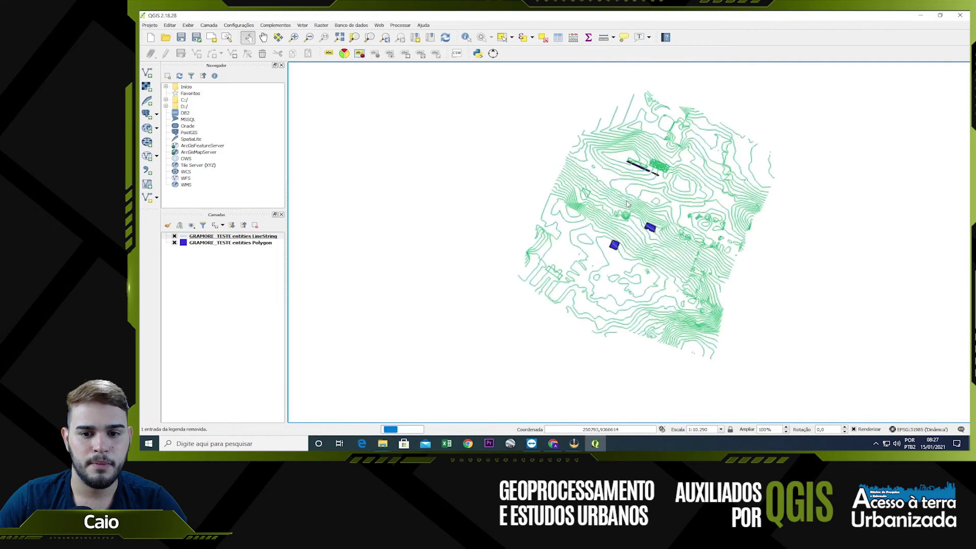
pyautogui.moveTo(656, 195); pyautogui.dragTo(541, 213)
pyautogui.scroll(1, 516, 216)
pyautogui.scroll(-1, 516, 216)
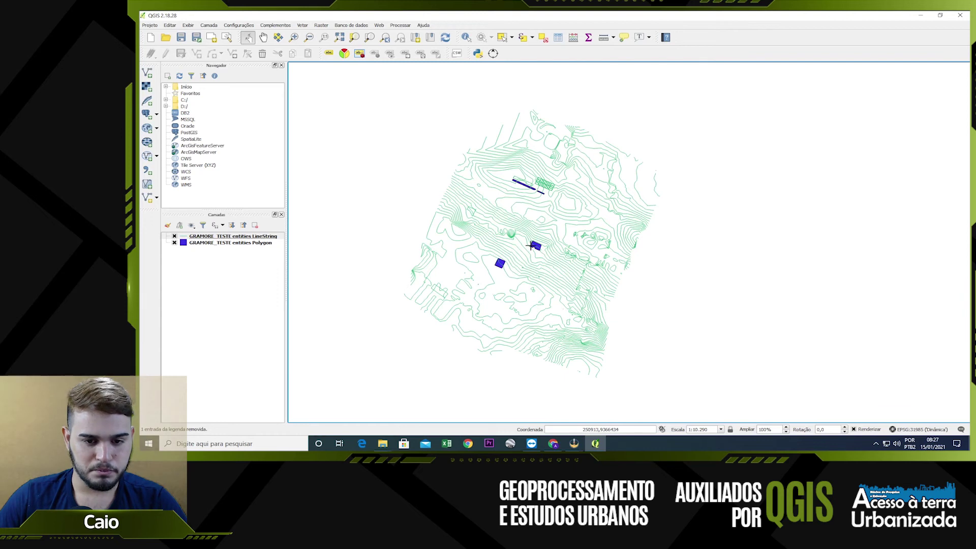
pyautogui.scroll(1, 539, 177)
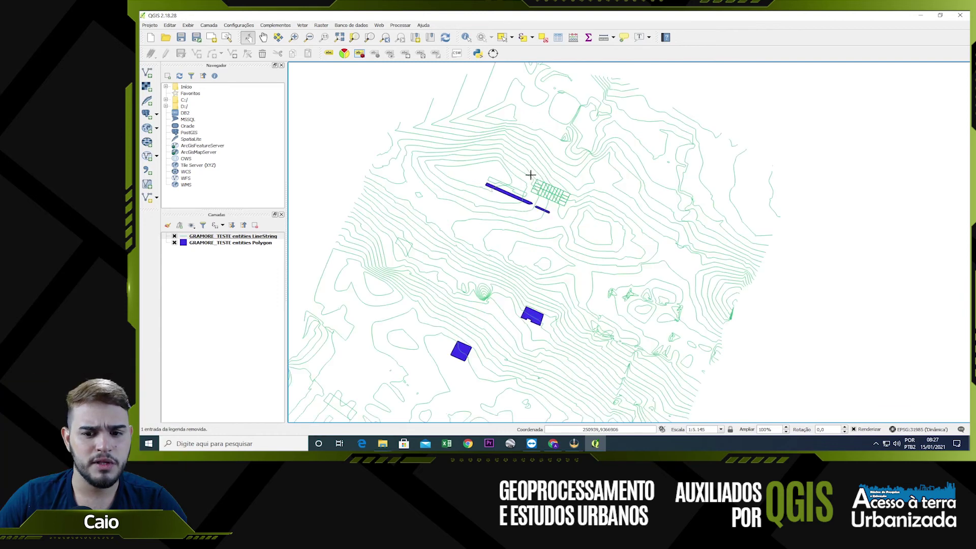
pyautogui.scroll(2, 539, 185)
pyautogui.scroll(1, 591, 227)
pyautogui.scroll(-2, 593, 232)
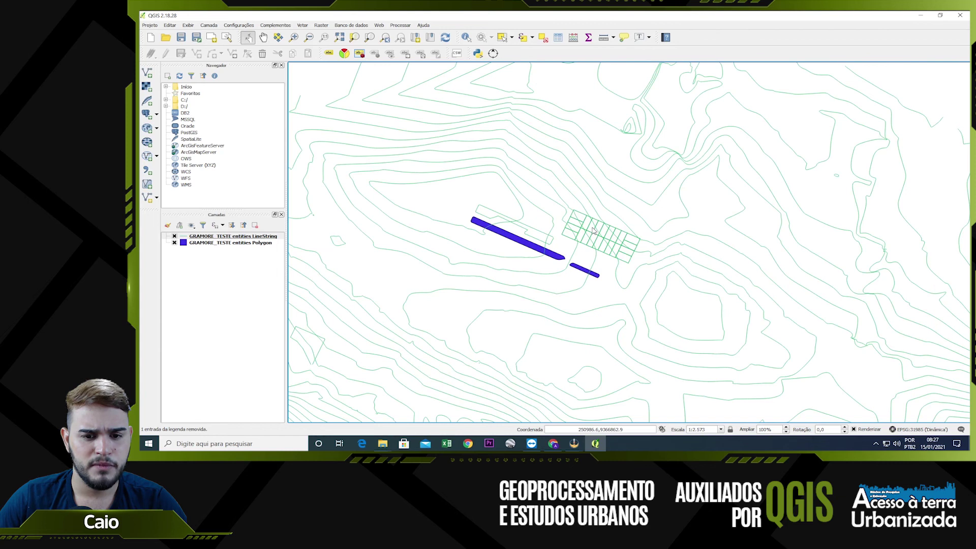
pyautogui.scroll(-2, 594, 231)
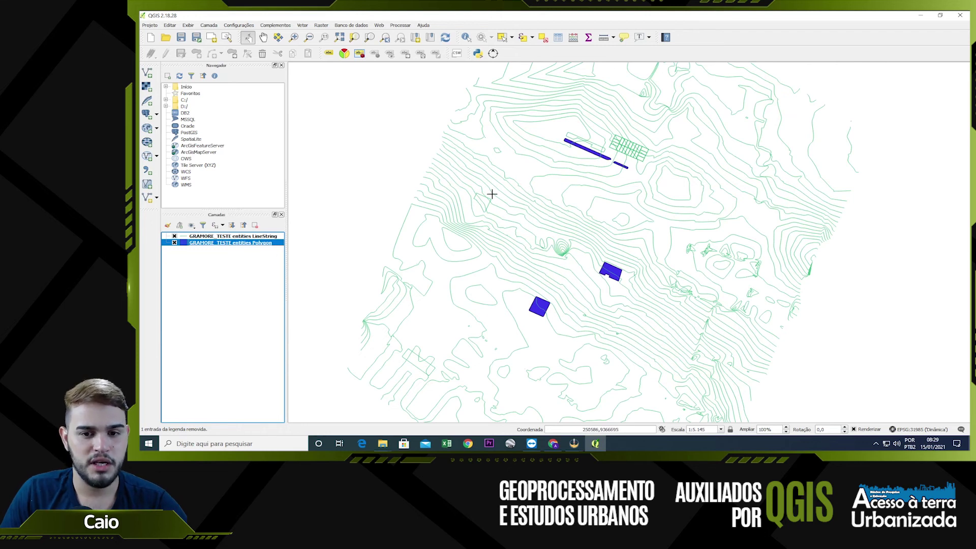
# - Remove the GRAMORE_TESTE entities Polygon layer from the project
pyautogui.rightClick(264, 247)
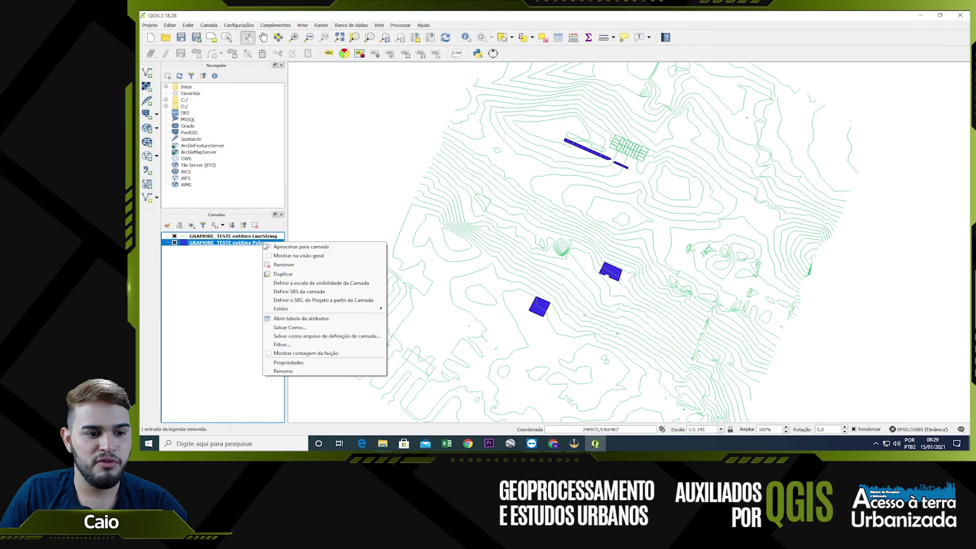
pyautogui.click(284, 265)
pyautogui.press('Return')
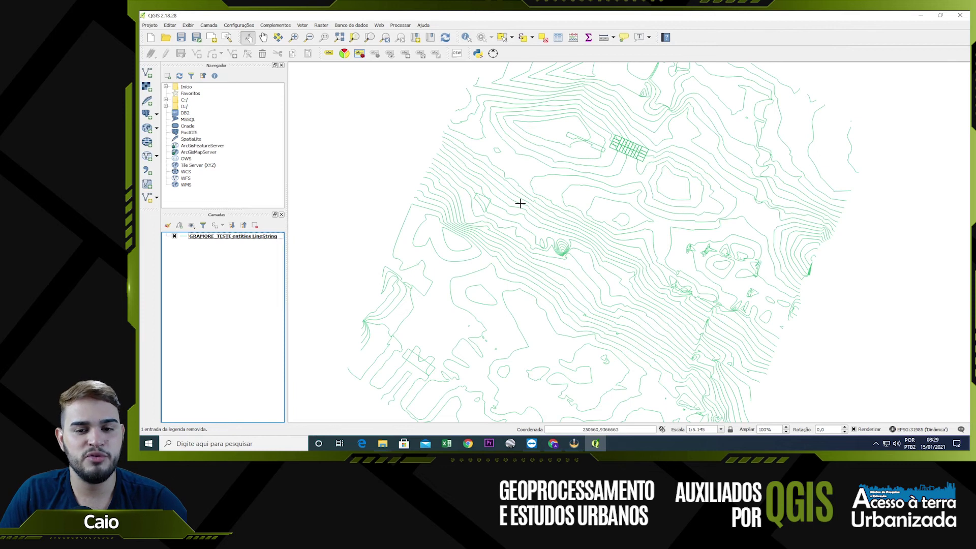
# - Open the attribute table of the GRAMORE_TESTE entities LineString layer and bring its window to the front
pyautogui.click(273, 239)
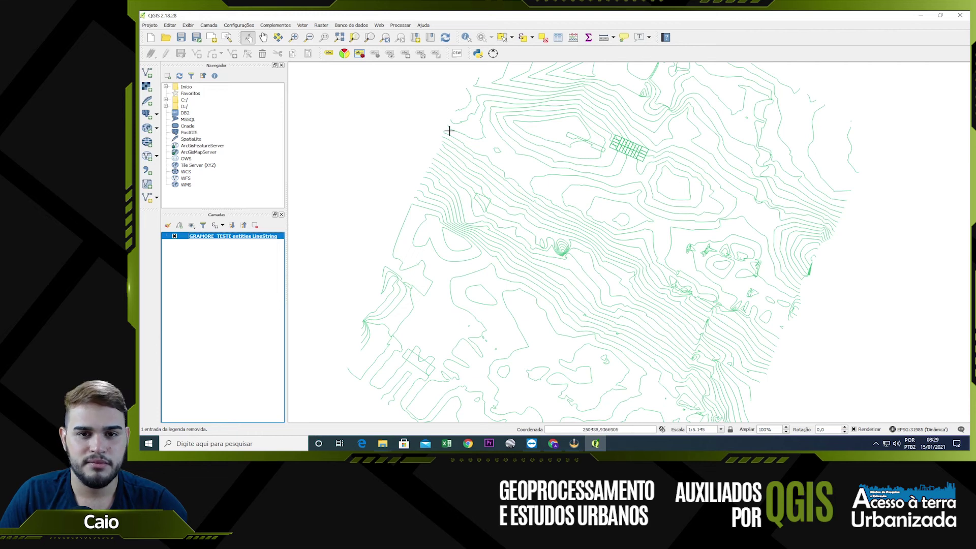
pyautogui.click(558, 38)
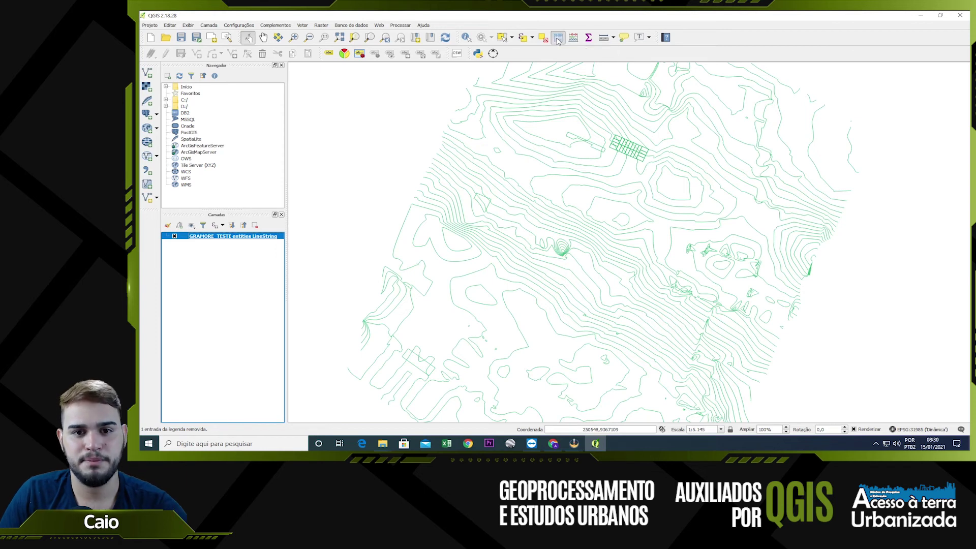
pyautogui.click(482, 82)
pyautogui.moveTo(597, 445)
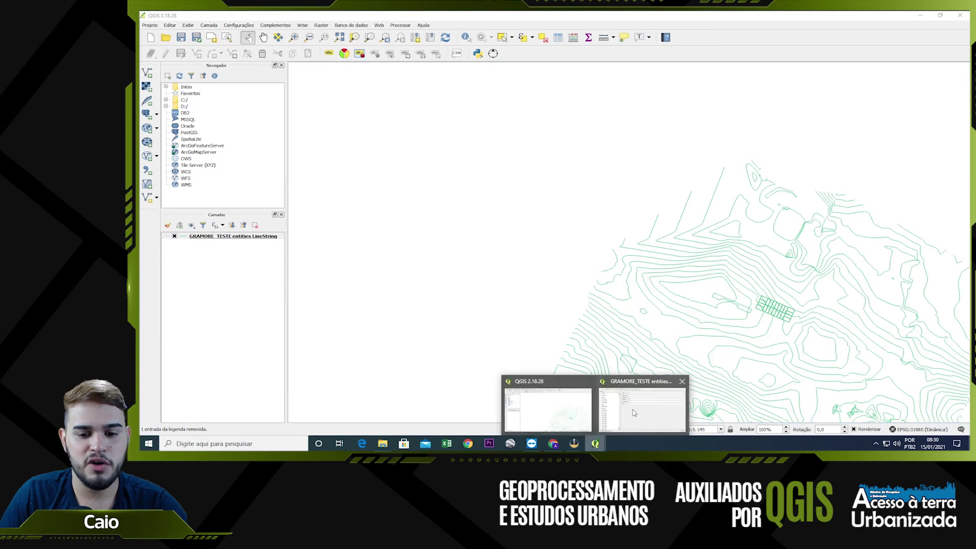
pyautogui.click(635, 412)
pyautogui.moveTo(453, 90); pyautogui.dragTo(445, 81)
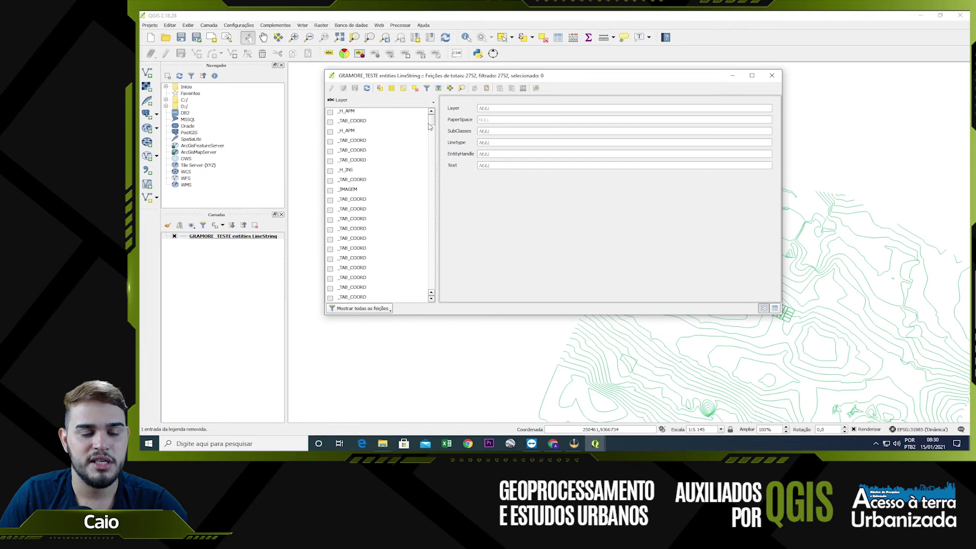
# - Browse the table's features by their Layer value and view the attributes of a _Carimbo feature and a LOTE feature
pyautogui.moveTo(432, 124); pyautogui.dragTo(428, 199)
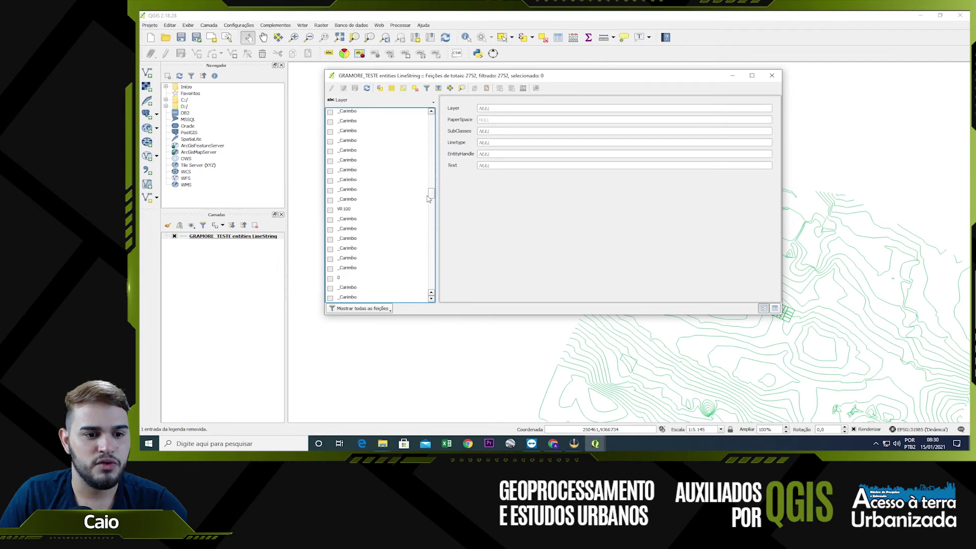
pyautogui.click(366, 169)
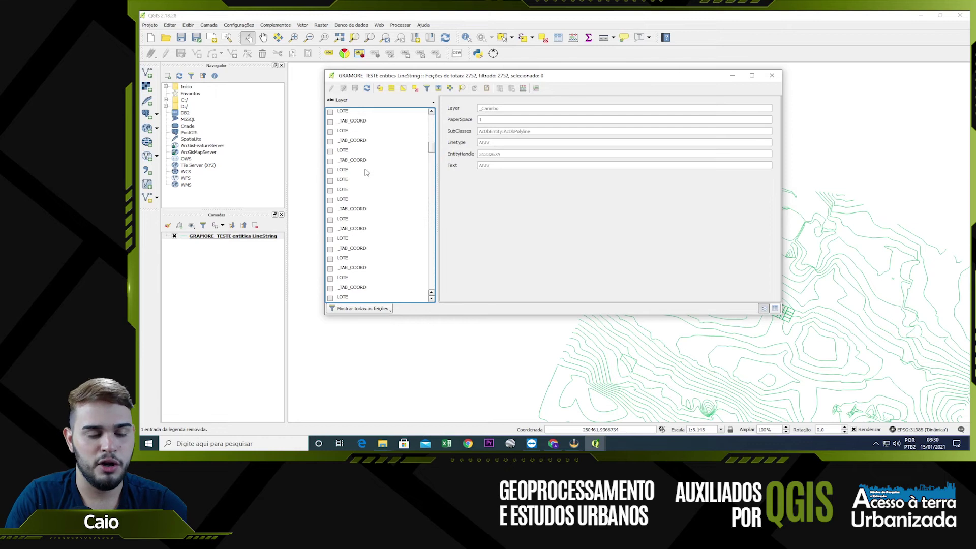
pyautogui.click(366, 171)
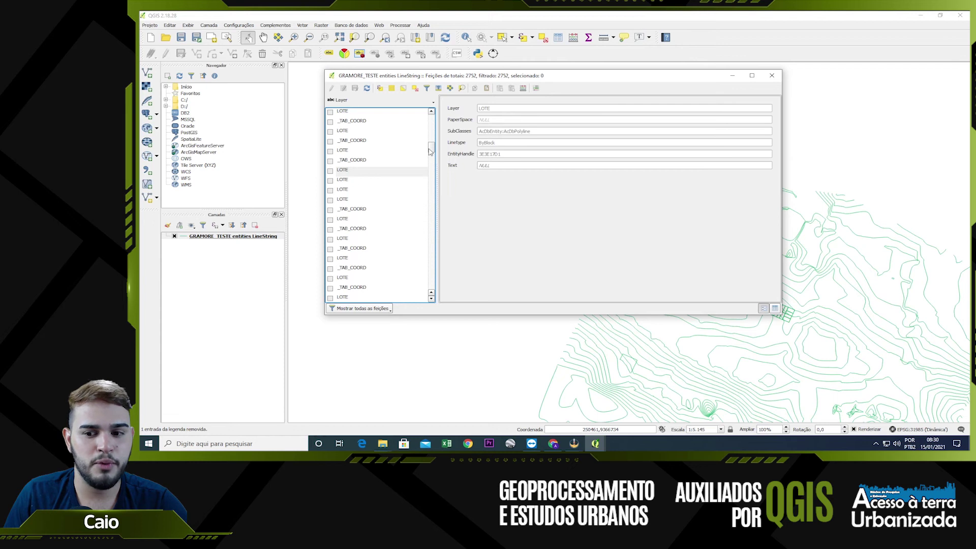
pyautogui.moveTo(429, 151); pyautogui.dragTo(430, 125)
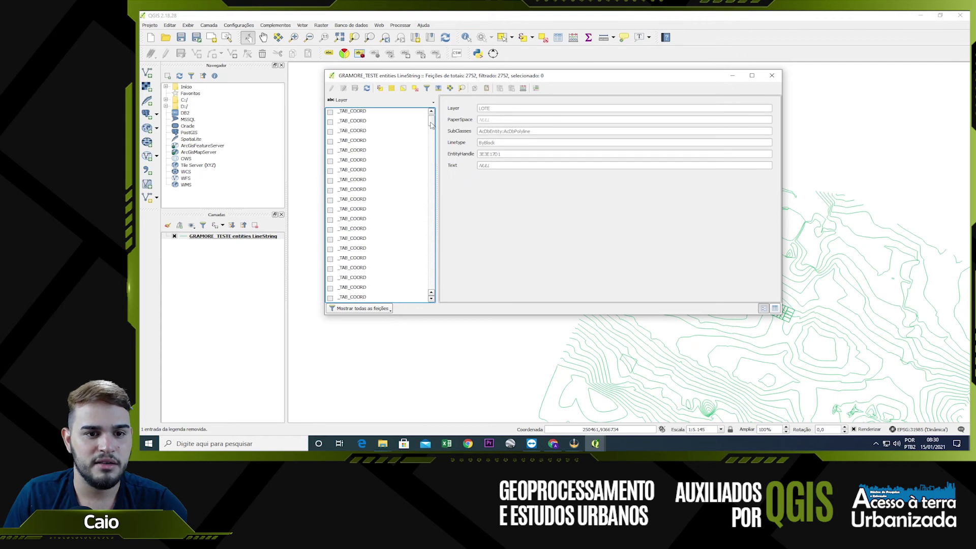
# - Set up a form filter on the LineString attribute table with the Layer field equal to (Igual a) LOTE
pyautogui.click(426, 91)
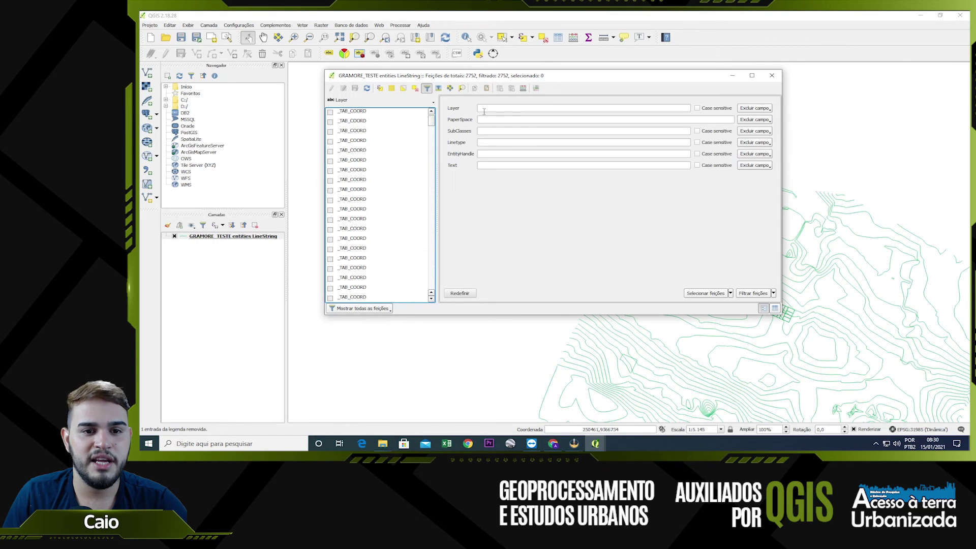
pyautogui.click(484, 109)
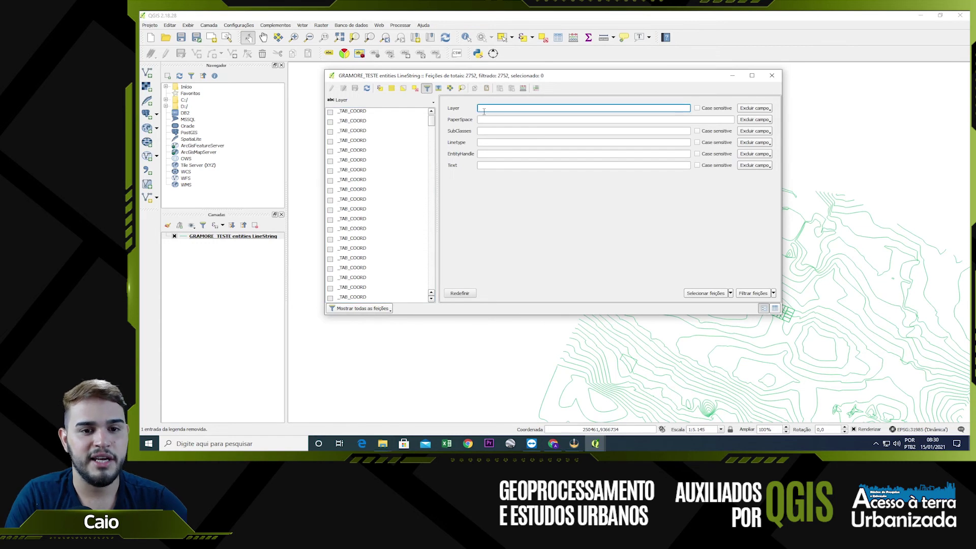
pyautogui.write('c')
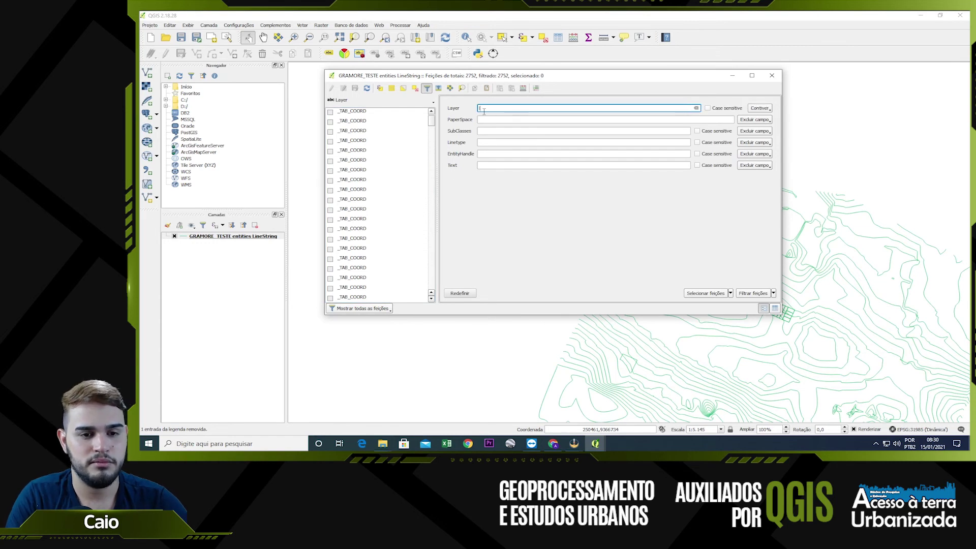
pyautogui.write('o')
pyautogui.press('BackSpace')
pyautogui.press('BackSpace')
pyautogui.write('LOTE')
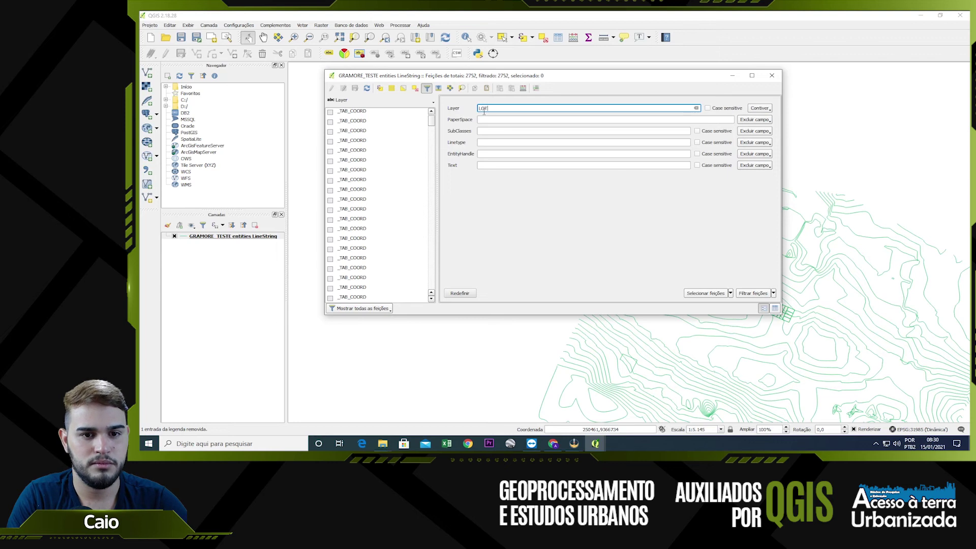
pyautogui.click(759, 108)
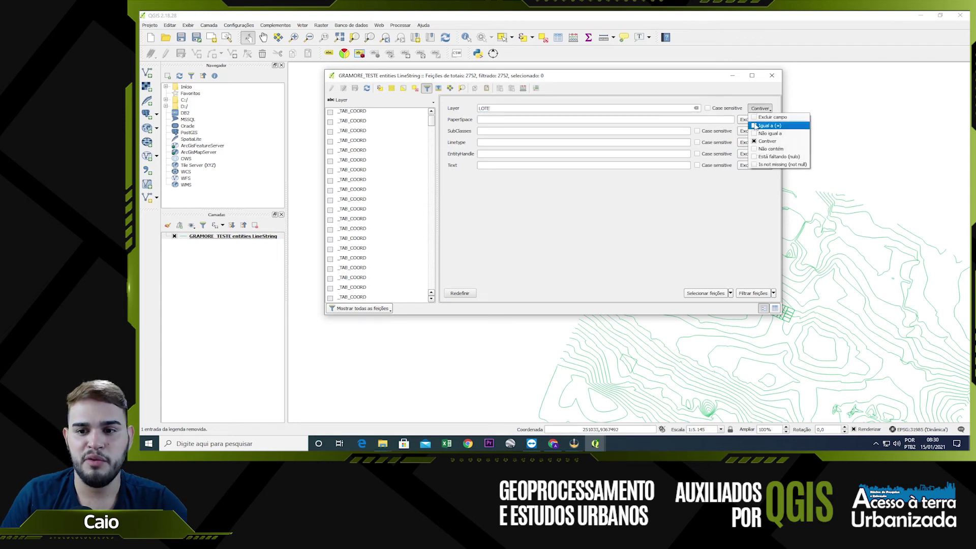
pyautogui.click(768, 126)
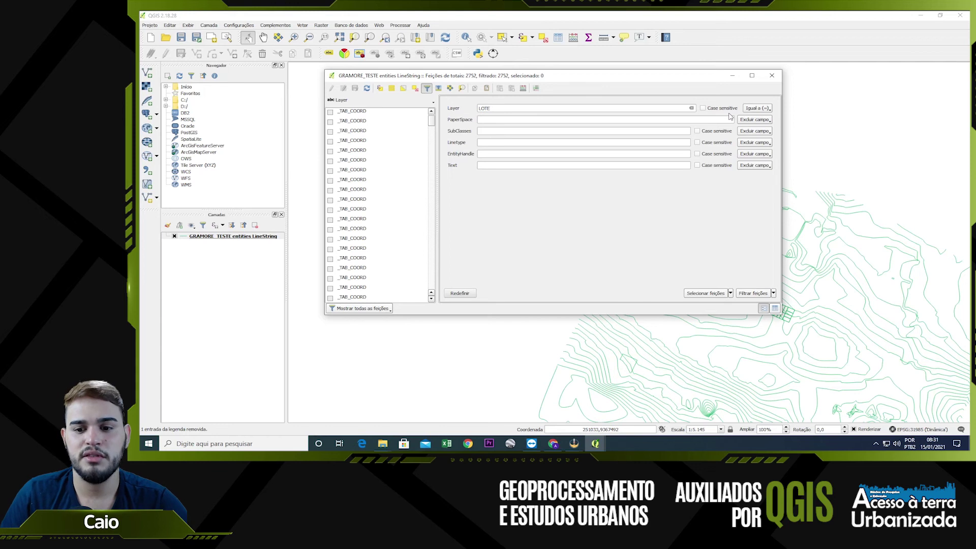
# - Select the features matching the LOTE filter, close the attribute table and bring the selected lots into view on the map
pyautogui.click(706, 295)
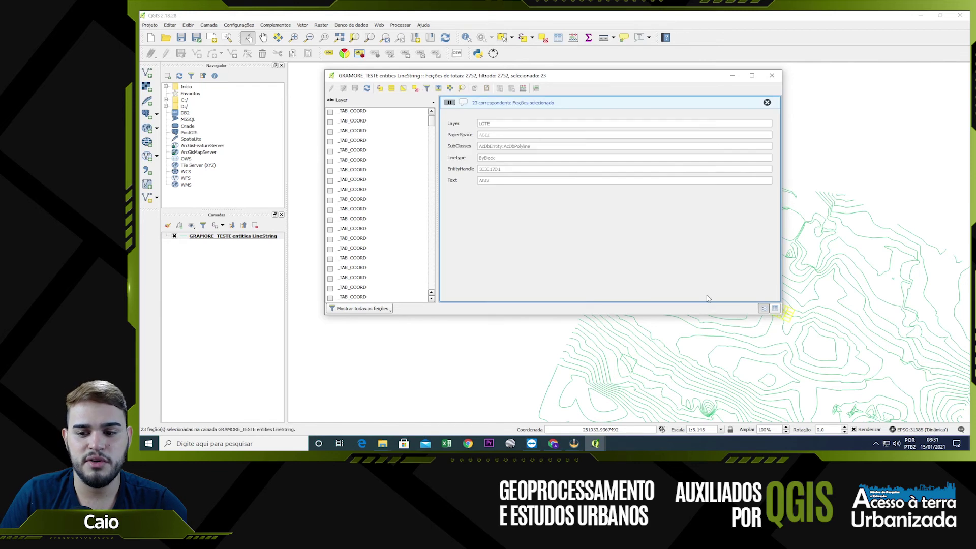
pyautogui.moveTo(674, 82); pyautogui.dragTo(594, 69)
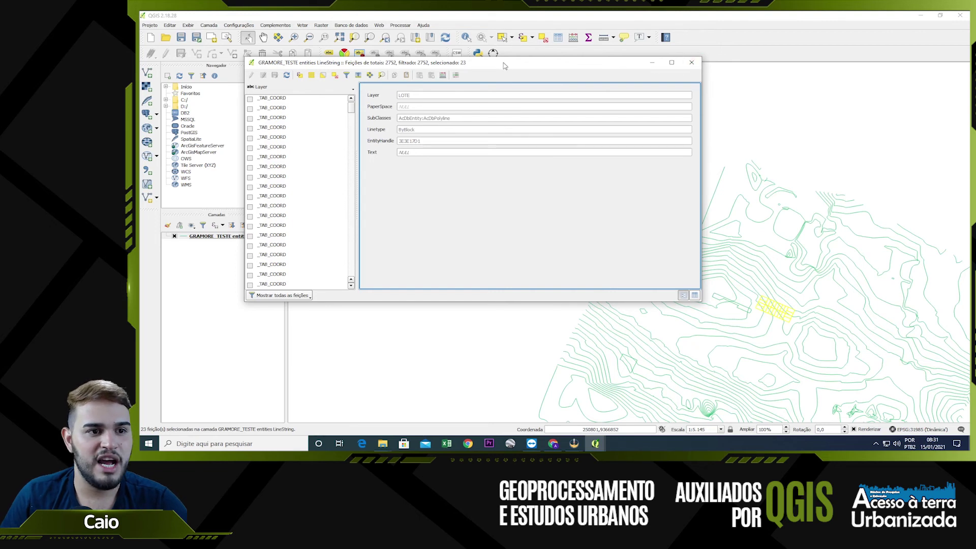
pyautogui.moveTo(504, 66); pyautogui.dragTo(520, 63)
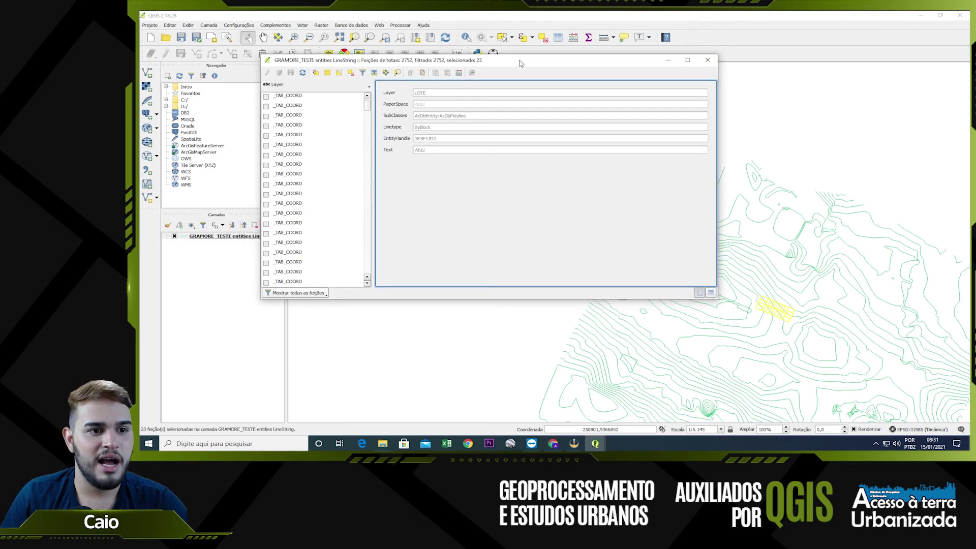
pyautogui.click(713, 62)
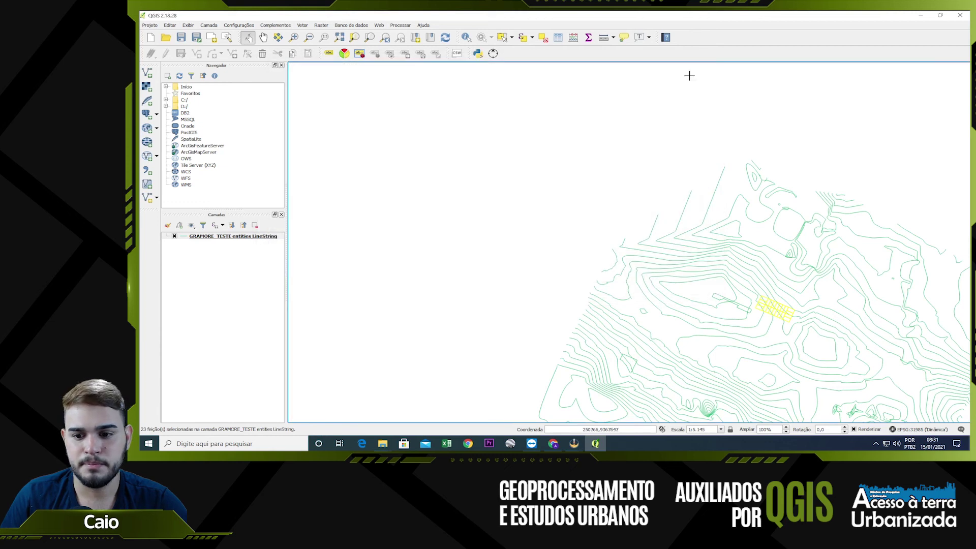
pyautogui.moveTo(765, 282); pyautogui.dragTo(625, 231)
pyautogui.scroll(3, 625, 231)
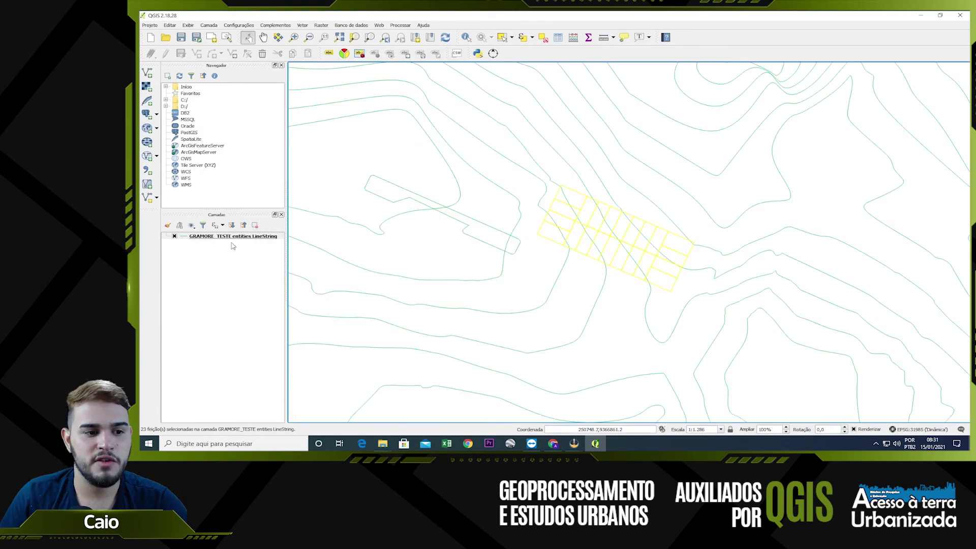
# - Set up a Shapefile export of the GRAMORE_TESTE entities LineString layer, restricted to the selected features
pyautogui.click(233, 242)
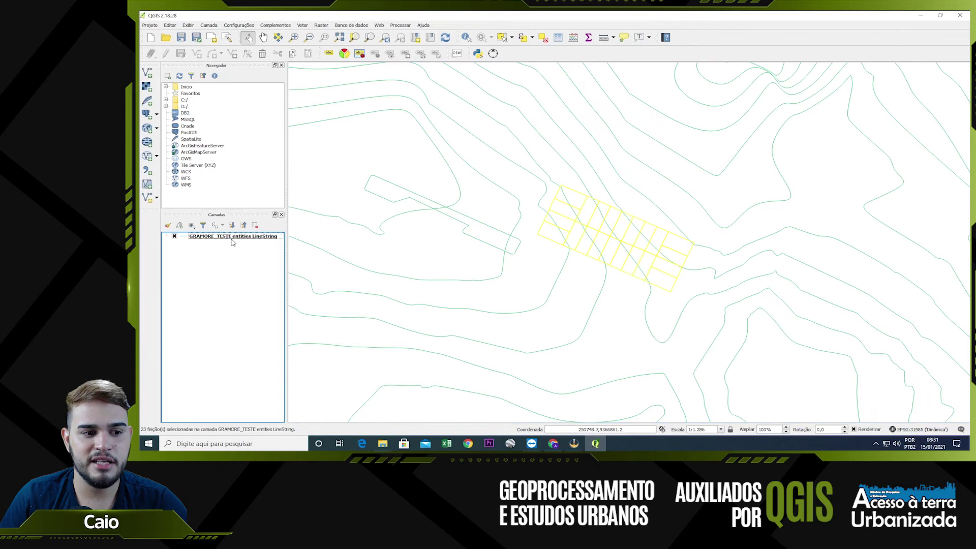
pyautogui.click(229, 238)
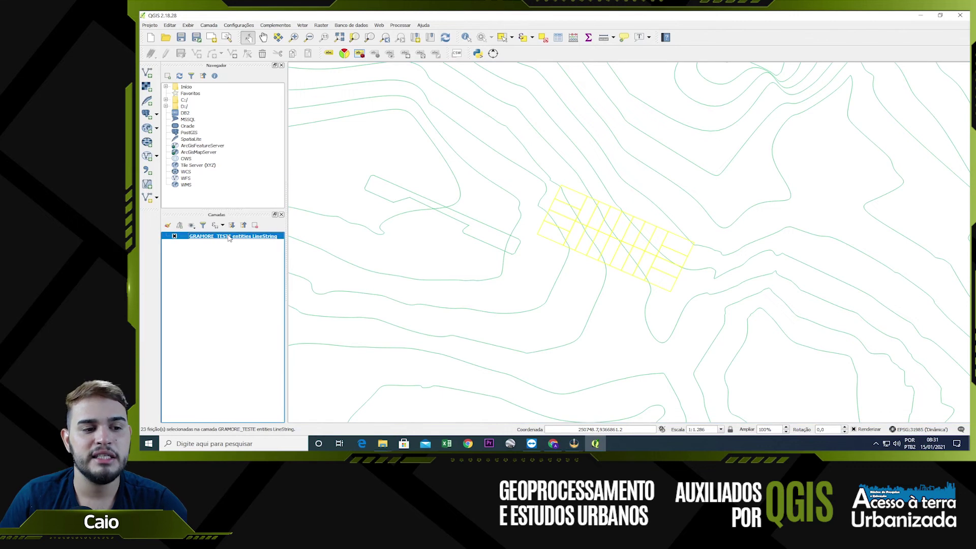
pyautogui.rightClick(228, 238)
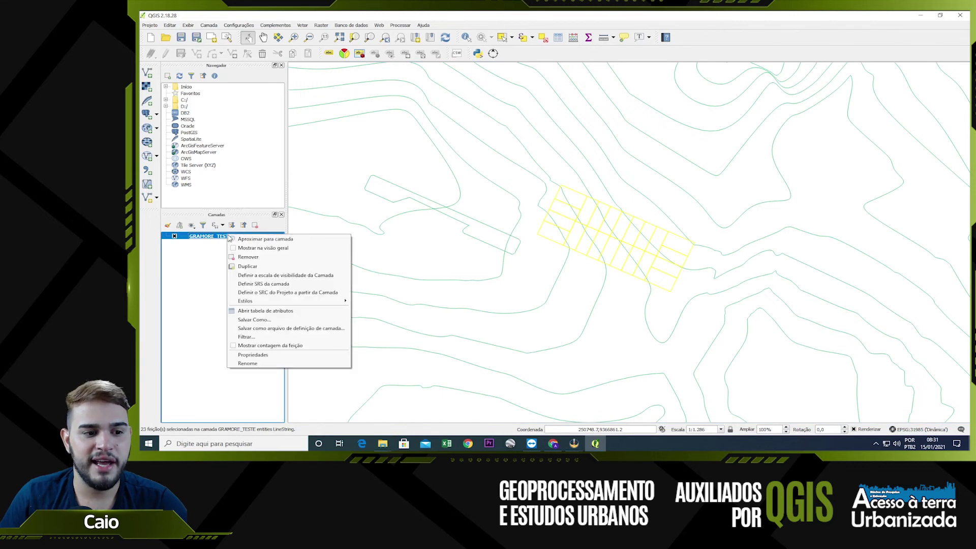
pyautogui.click(254, 320)
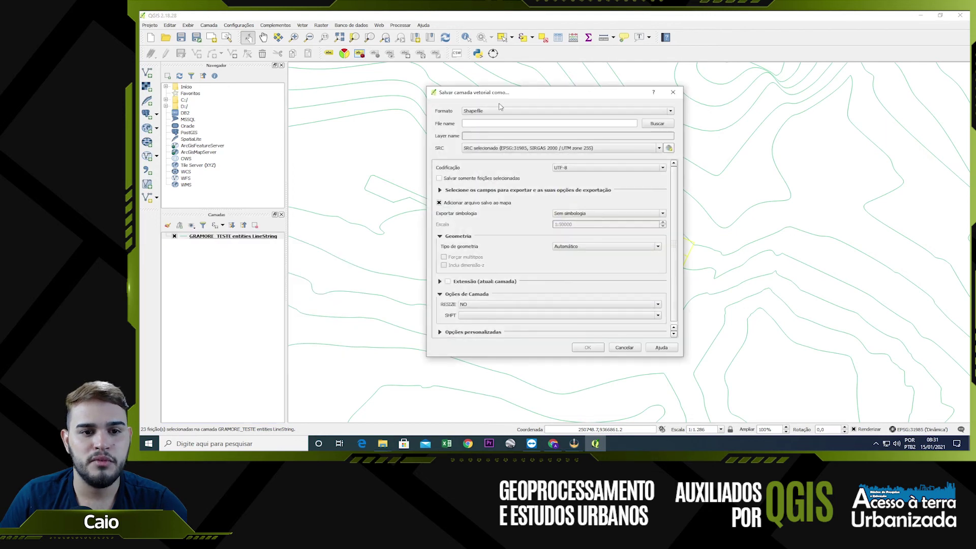
pyautogui.moveTo(493, 93); pyautogui.dragTo(521, 85)
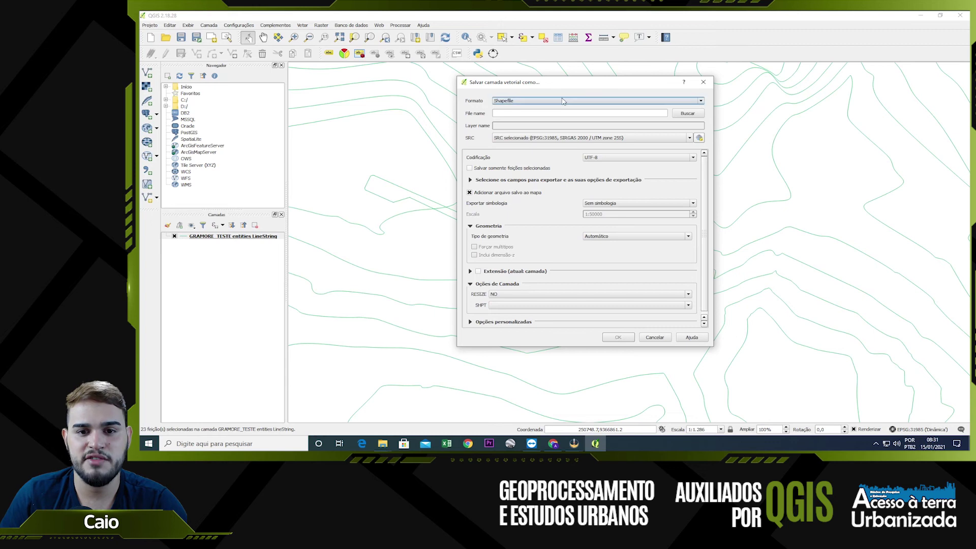
pyautogui.moveTo(553, 82); pyautogui.dragTo(376, 56)
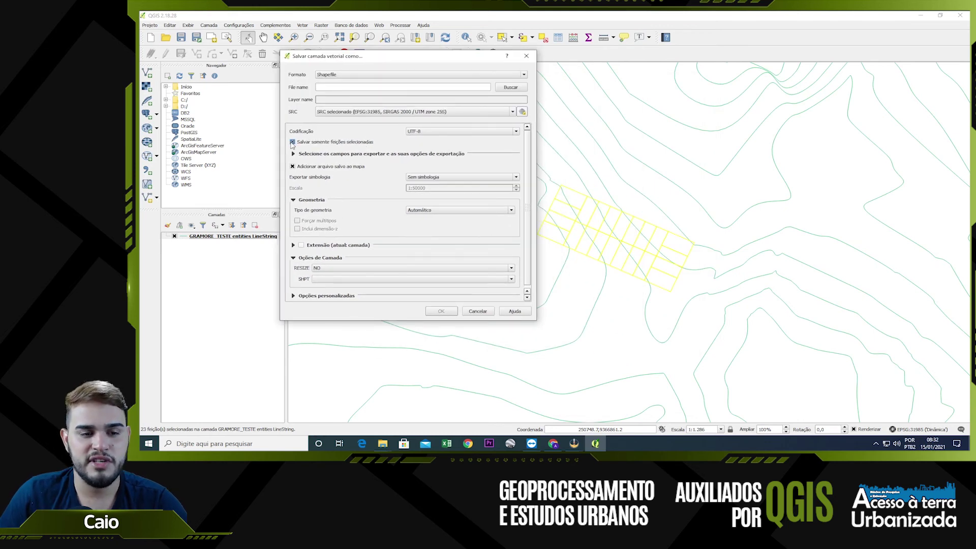
pyautogui.click(336, 75)
pyautogui.click(334, 79)
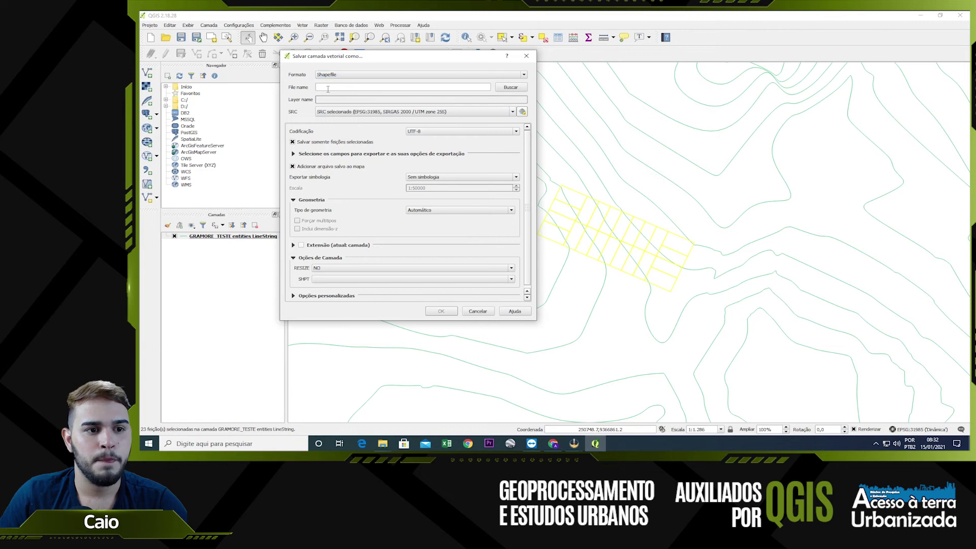
# - Set the export's output file to GRAMORE_LOTES in the Downloads > ED > ED folder
pyautogui.click(511, 87)
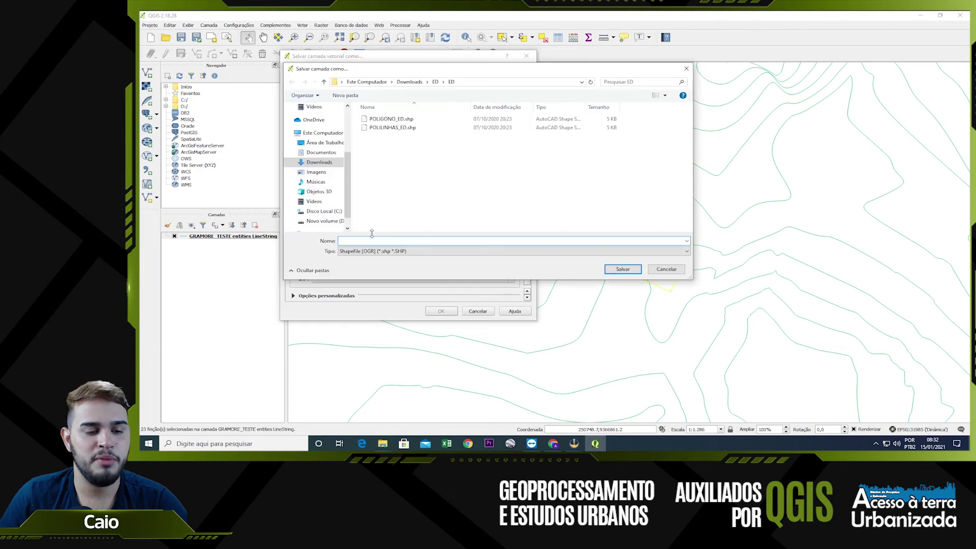
pyautogui.write('GR')
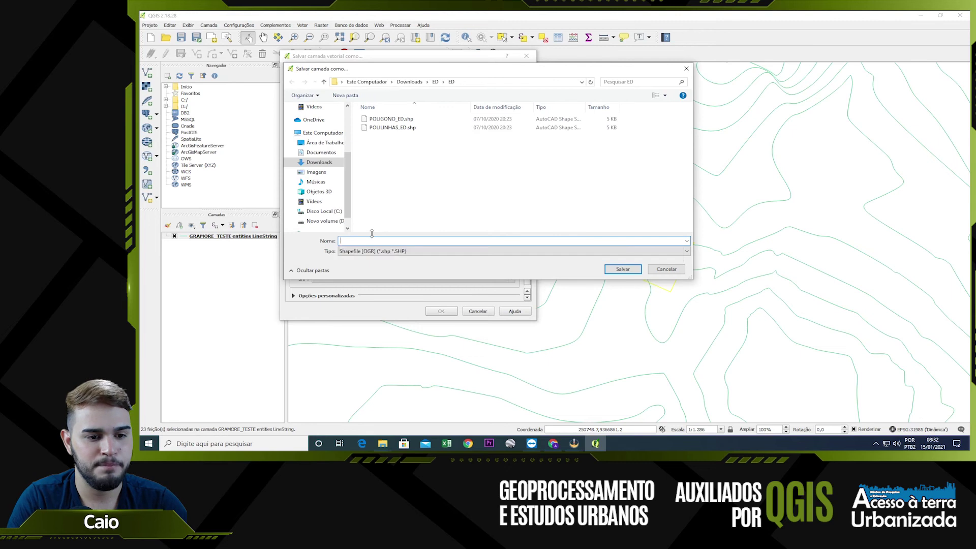
pyautogui.write('AMOR')
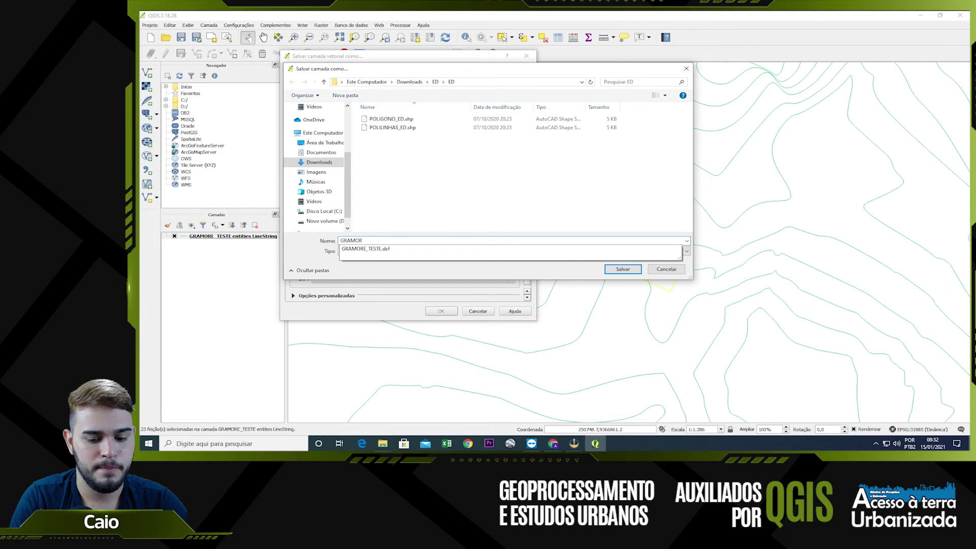
pyautogui.write('E_LOTES')
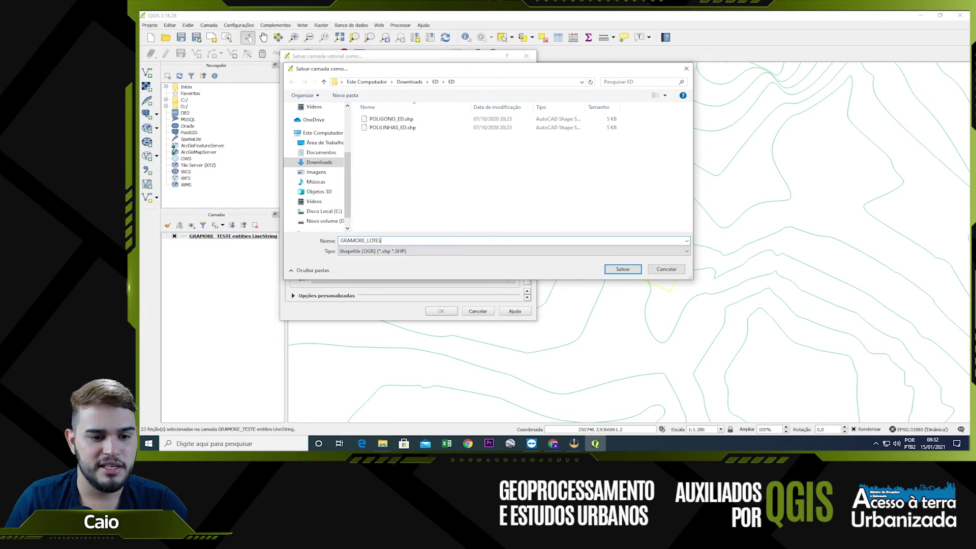
pyautogui.click(621, 269)
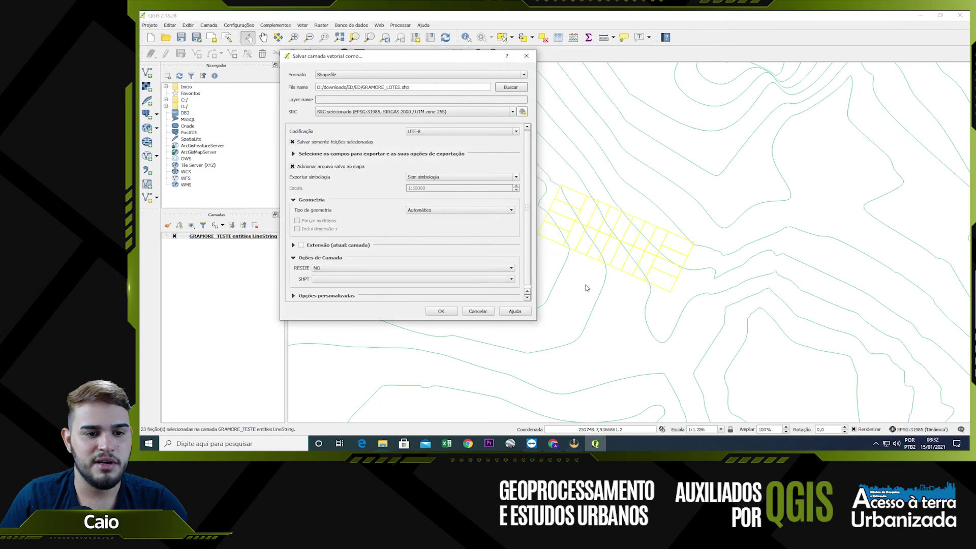
# - Run the export of the selected lots and hide the original GRAMORE_TESTE entities LineString layer
pyautogui.click(441, 312)
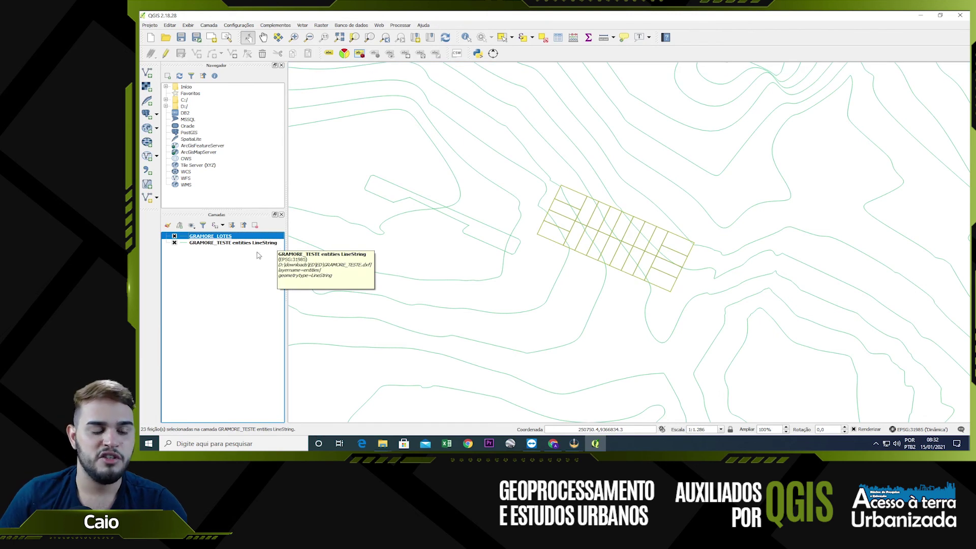
pyautogui.click(174, 243)
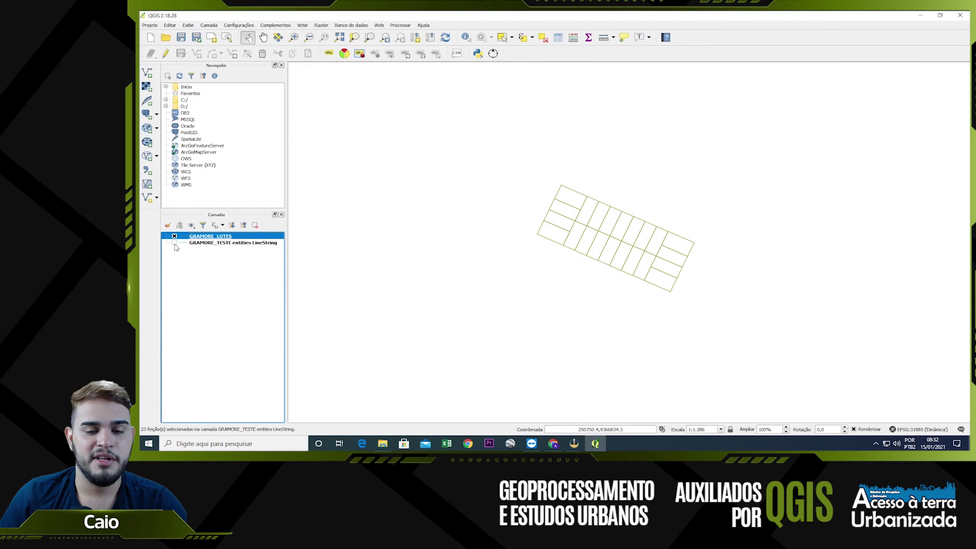
pyautogui.scroll(1, 547, 231)
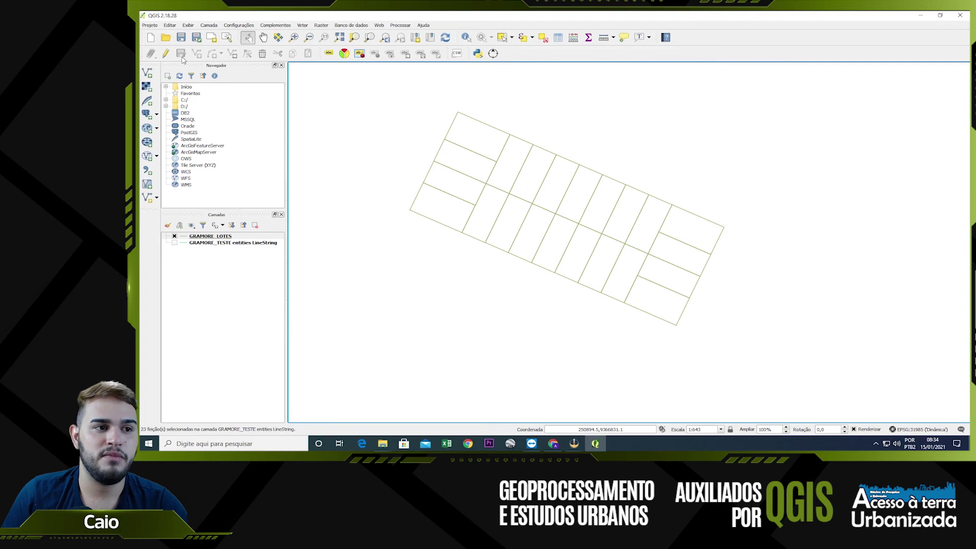
# - Start the lines-to-polygons conversion (Linhas para polígonos) of GRAMORE_LOTES and choose to save its output to a file in D:\downloads\ED\ED
pyautogui.click(302, 26)
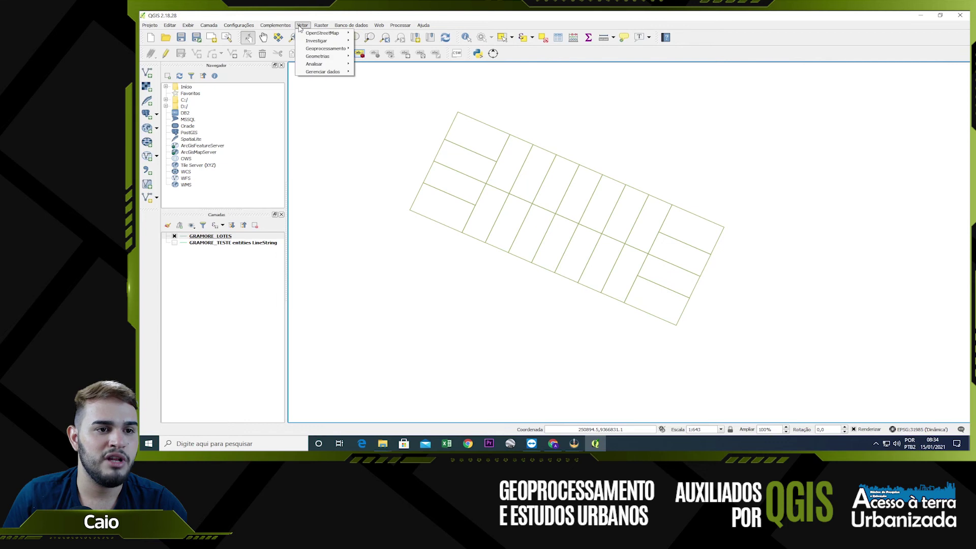
pyautogui.moveTo(314, 50)
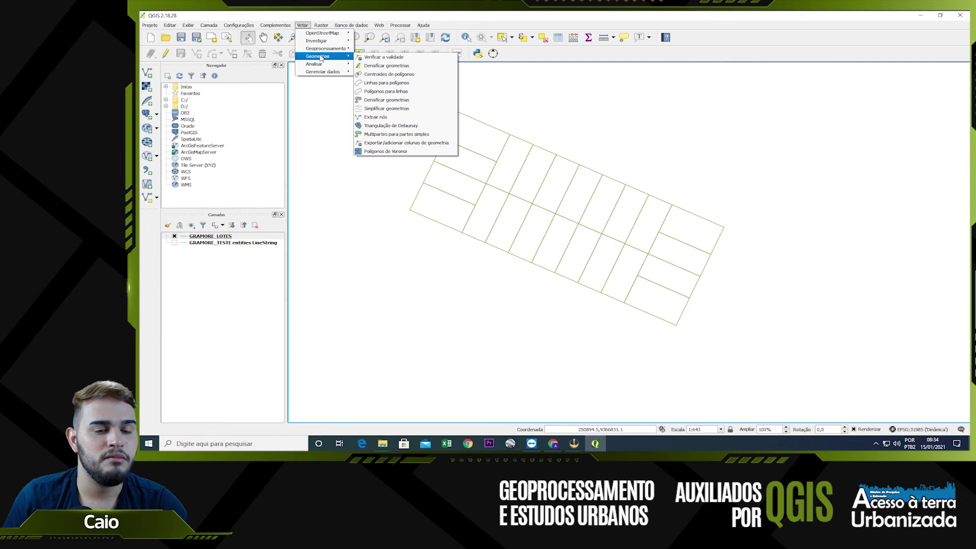
pyautogui.click(378, 84)
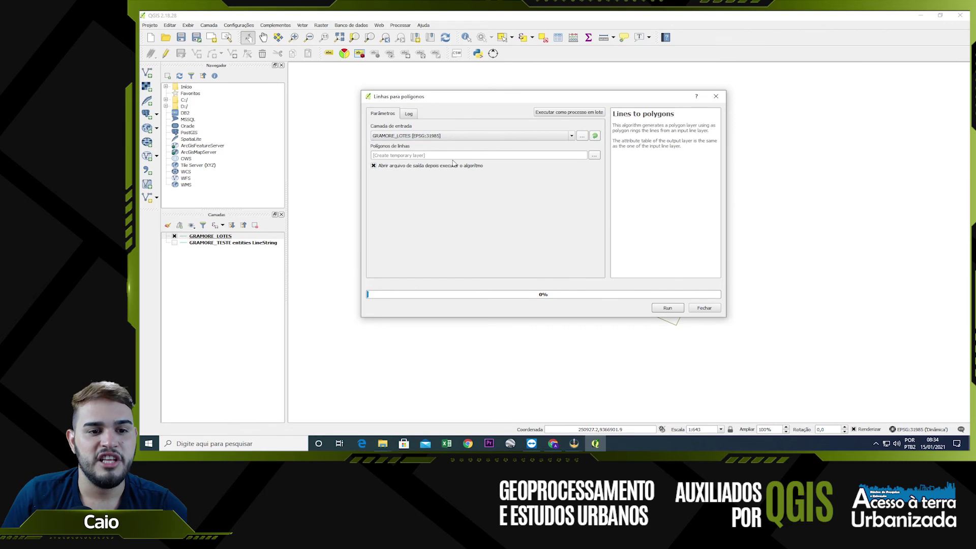
pyautogui.click(595, 157)
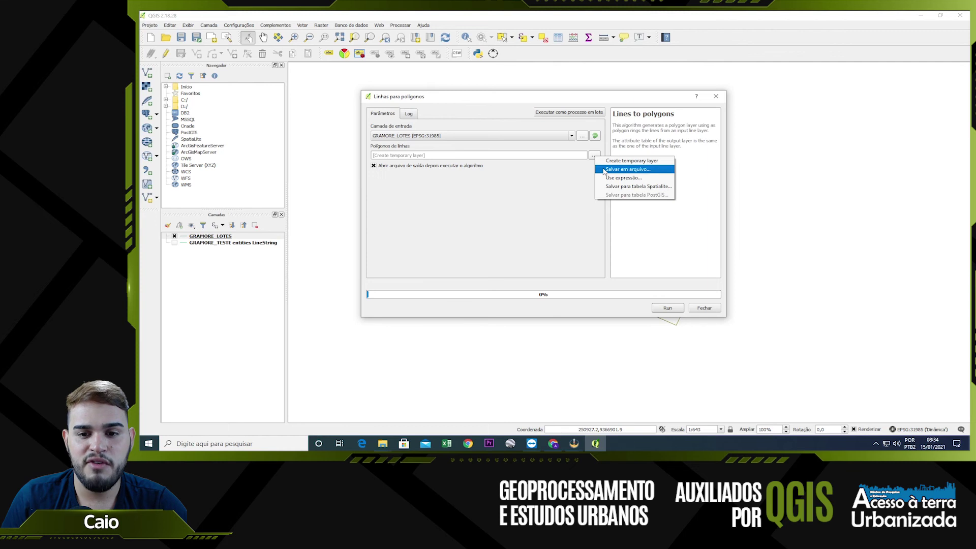
pyautogui.click(605, 172)
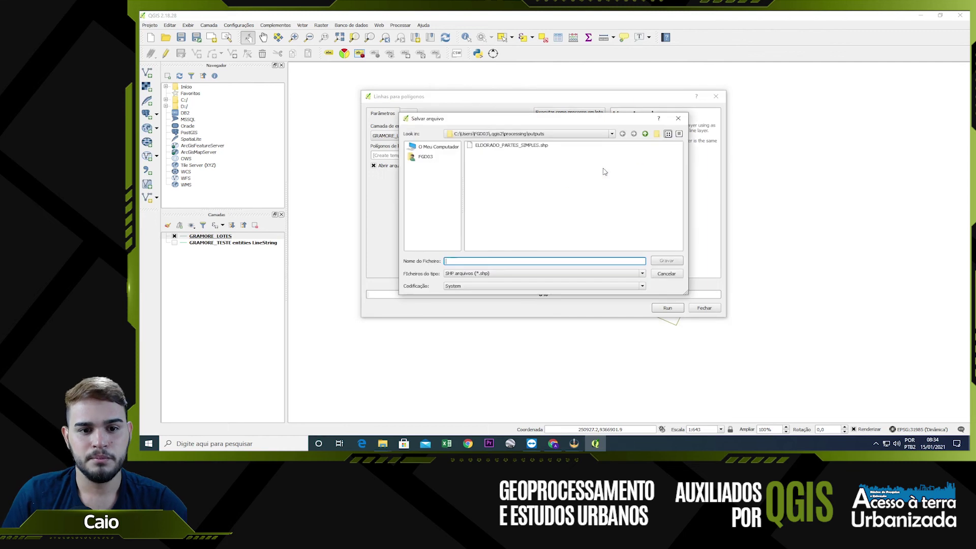
pyautogui.click(426, 157)
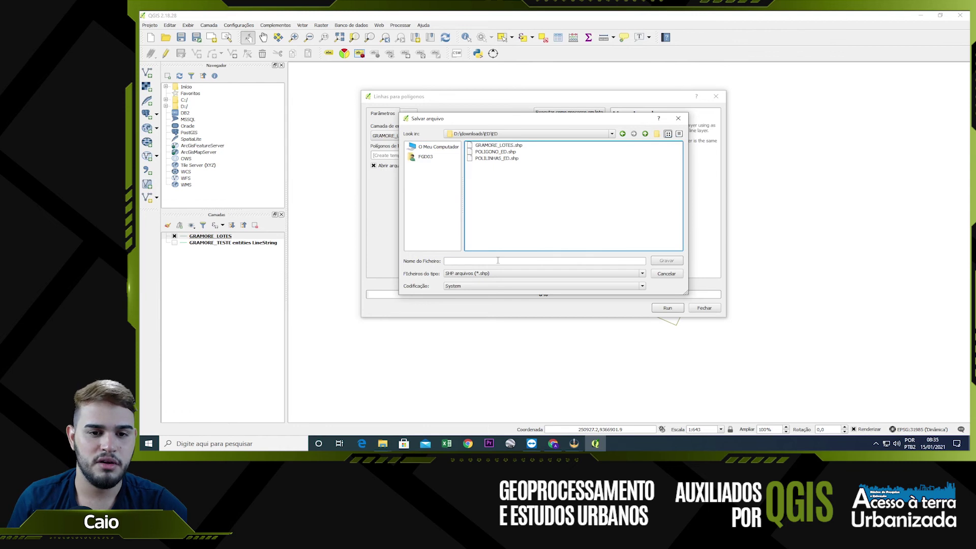
# - Name the output shapefile ELDORADO_LOTES1 and run the conversion of the lot lines to polygons
pyautogui.click(498, 261)
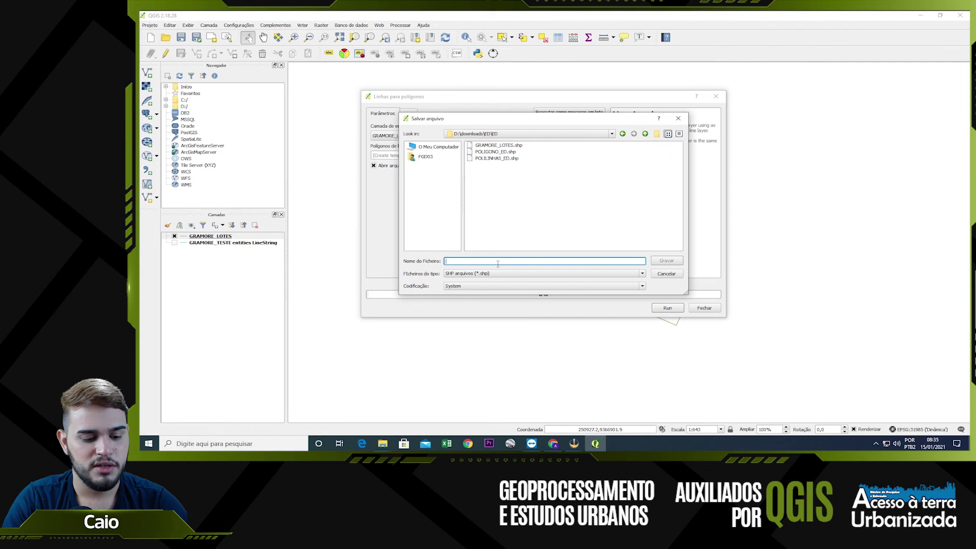
pyautogui.write('ELDO')
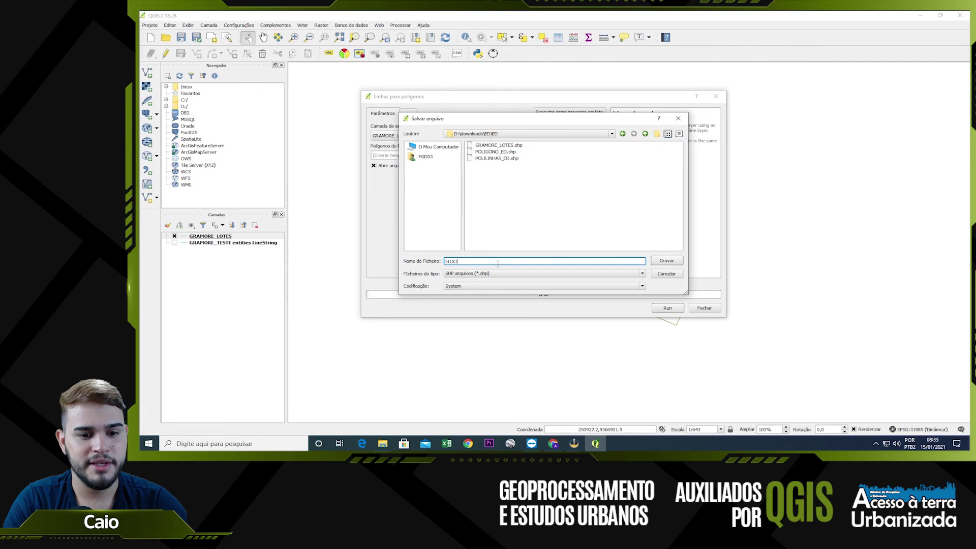
pyautogui.write('RADO+')
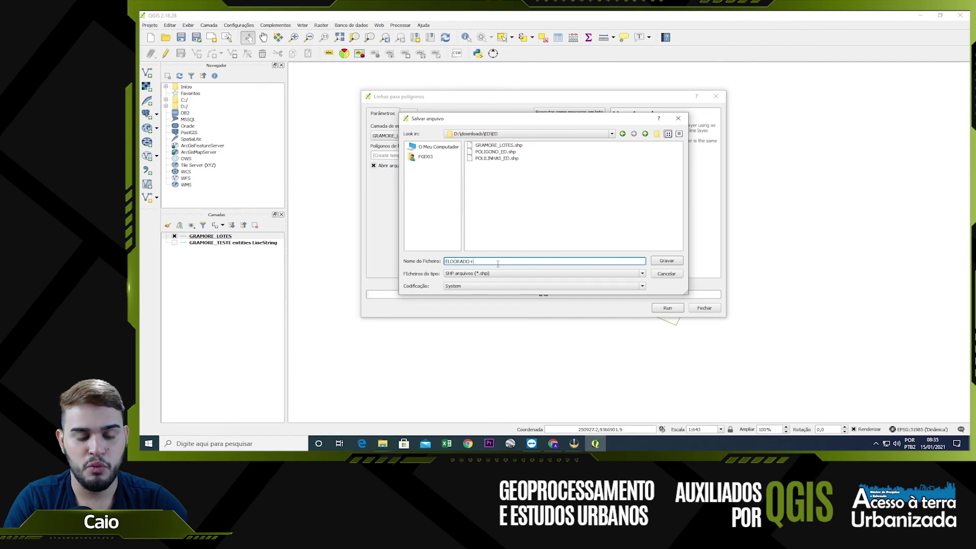
pyautogui.press('BackSpace')
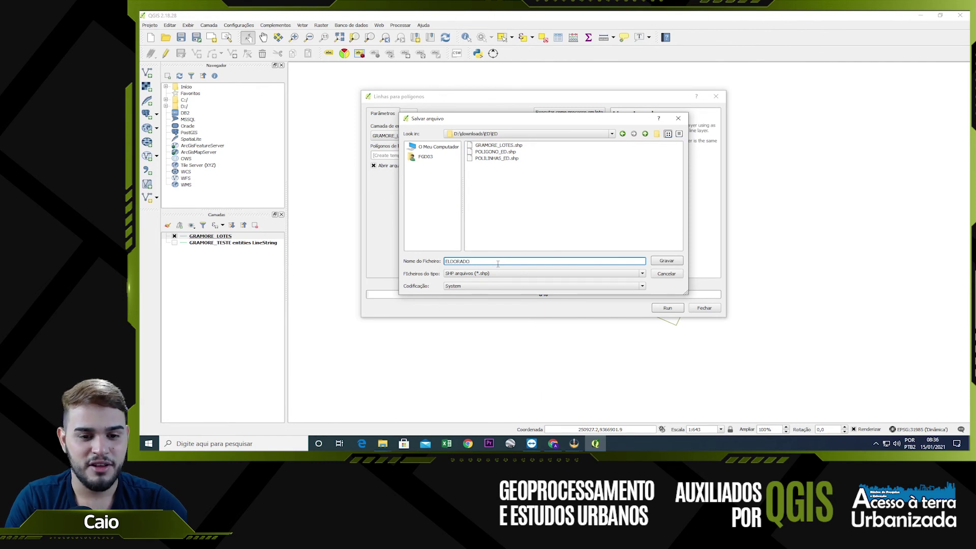
pyautogui.write('_L')
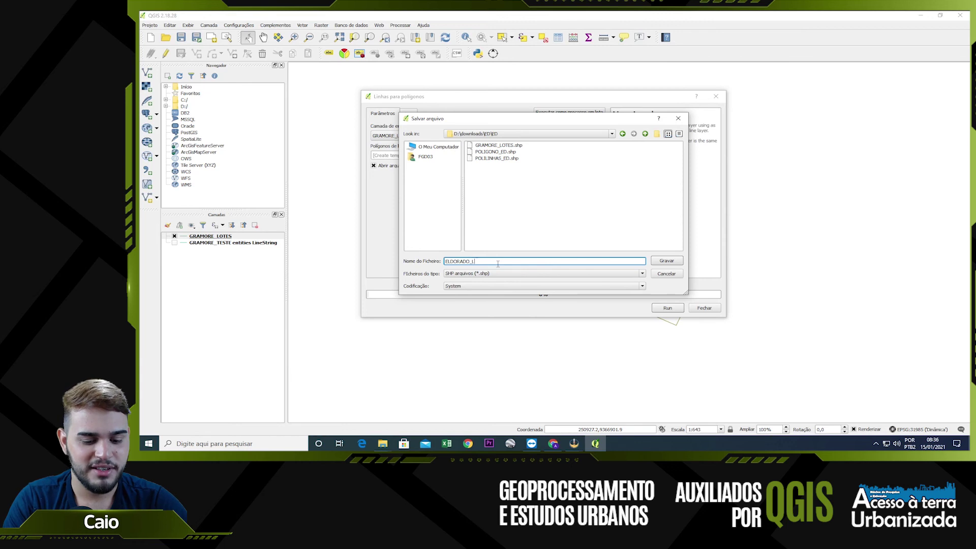
pyautogui.write('OTES1')
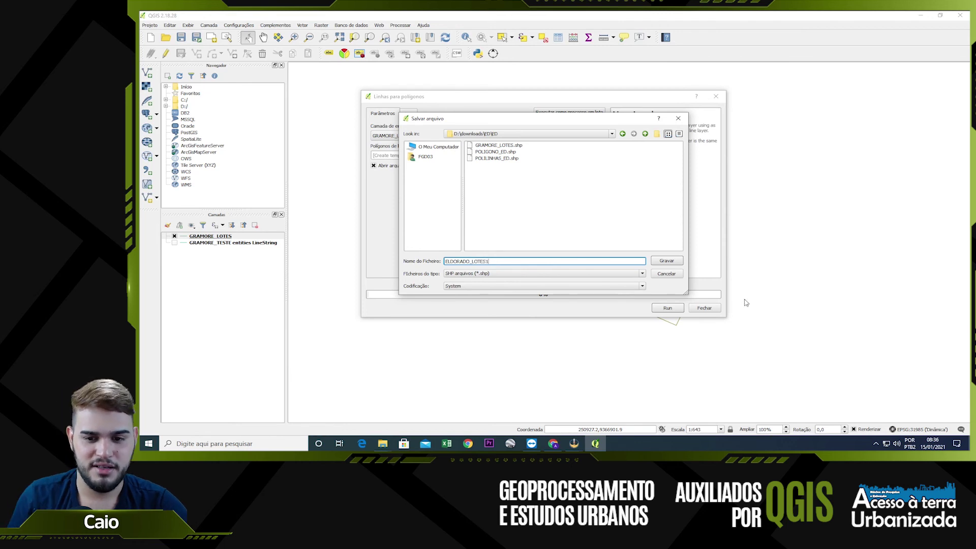
pyautogui.click(666, 261)
pyautogui.moveTo(441, 98); pyautogui.dragTo(431, 93)
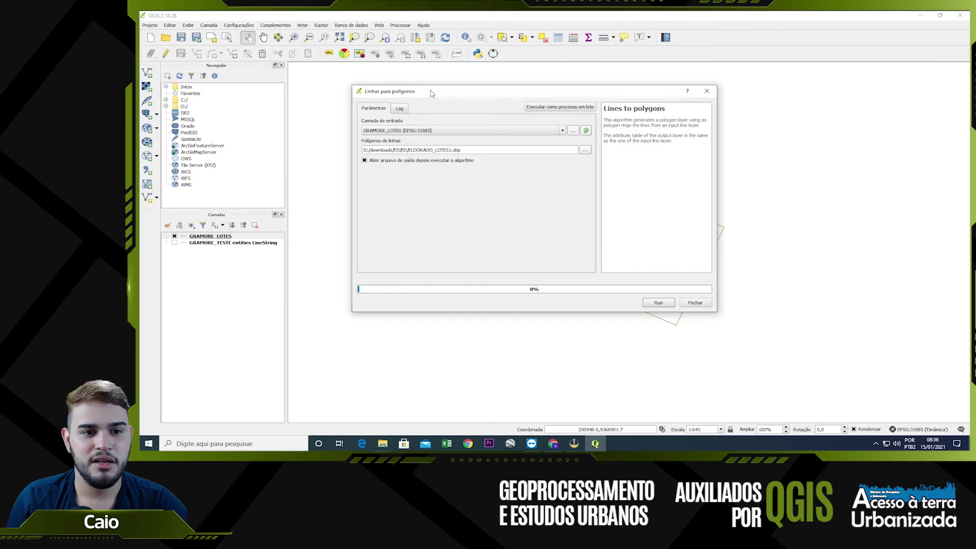
pyautogui.click(657, 303)
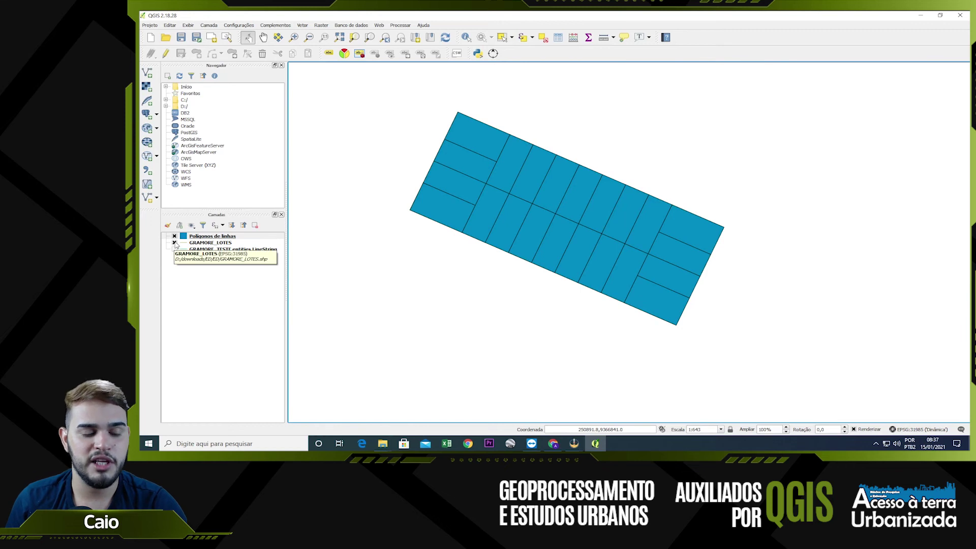
# - Hide the GRAMORE_LOTES layer and check the style properties of the Polígonos de linhas layer without changing them
pyautogui.click(176, 244)
pyautogui.doubleClick(246, 237)
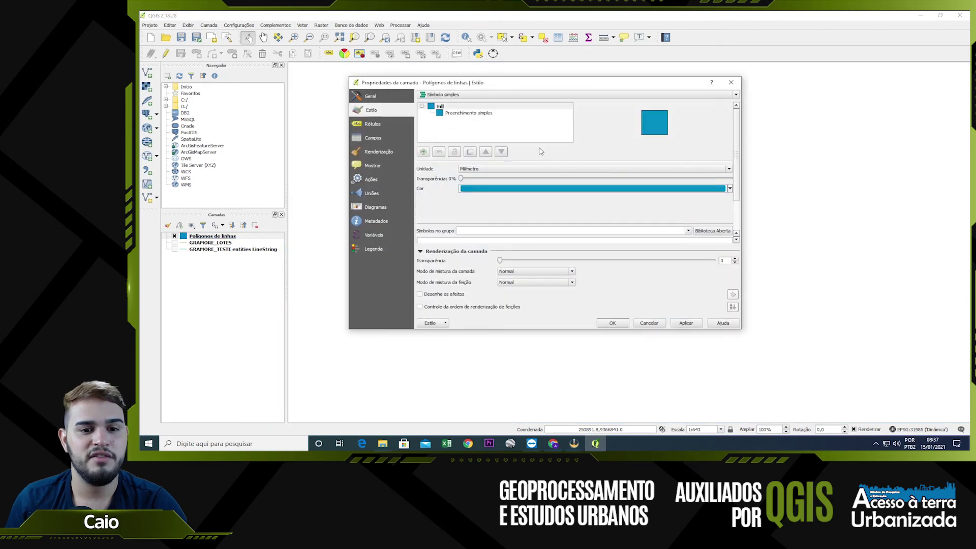
pyautogui.click(734, 79)
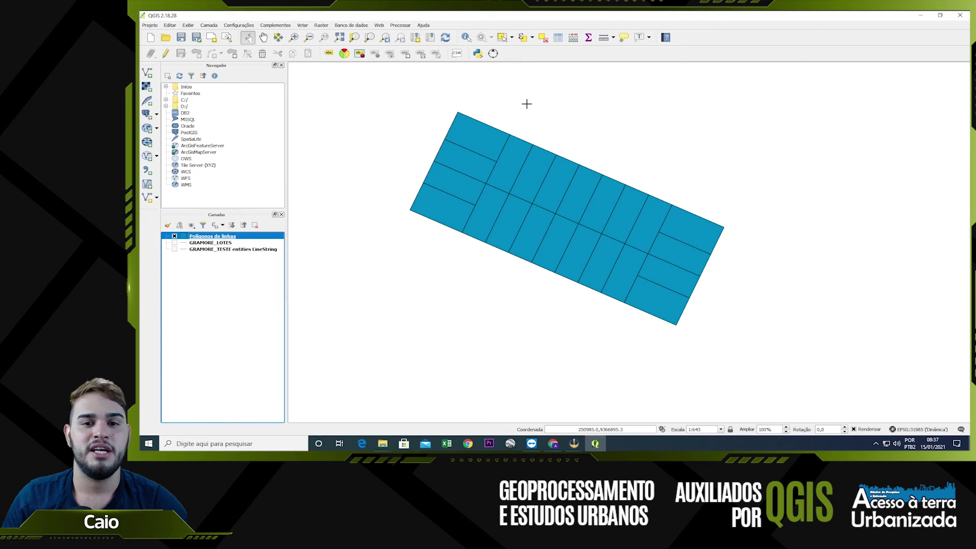
# - Create a new integer field named area in the Polígonos de linhas layer with the field calculator, using the geometry expression $area
pyautogui.click(569, 43)
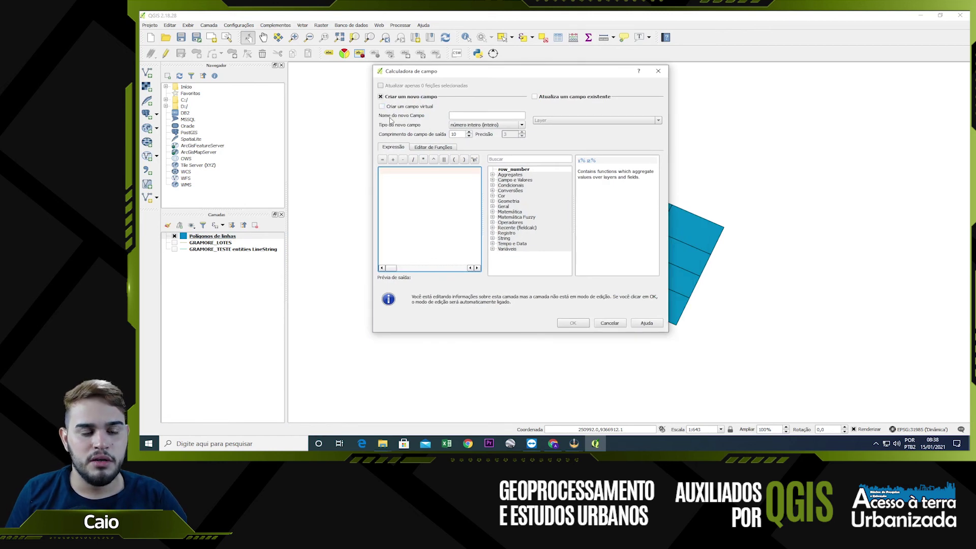
pyautogui.click(475, 116)
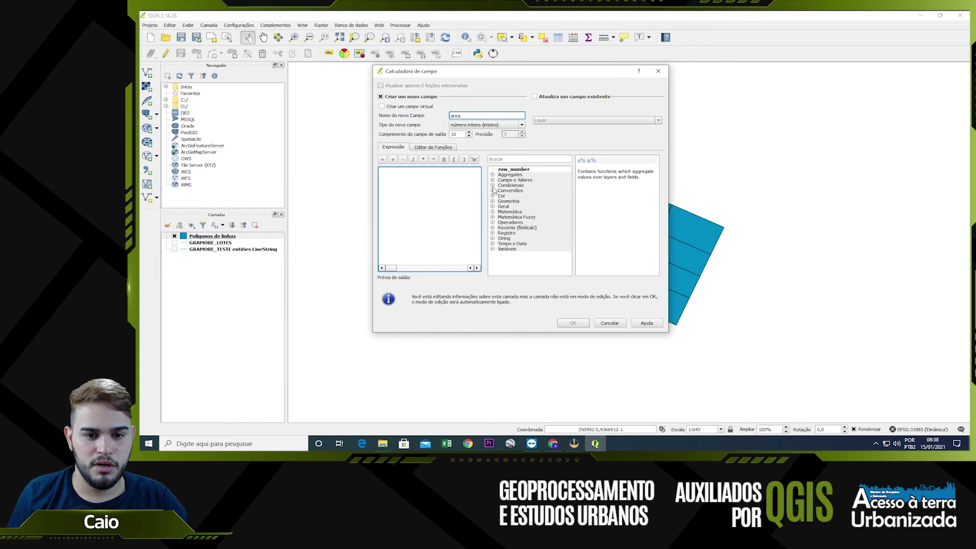
pyautogui.click(390, 171)
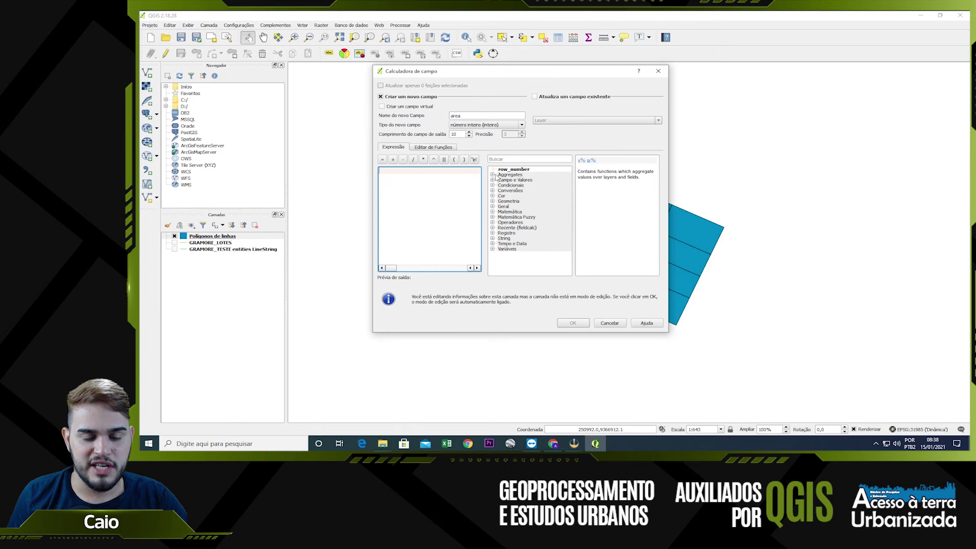
pyautogui.click(493, 201)
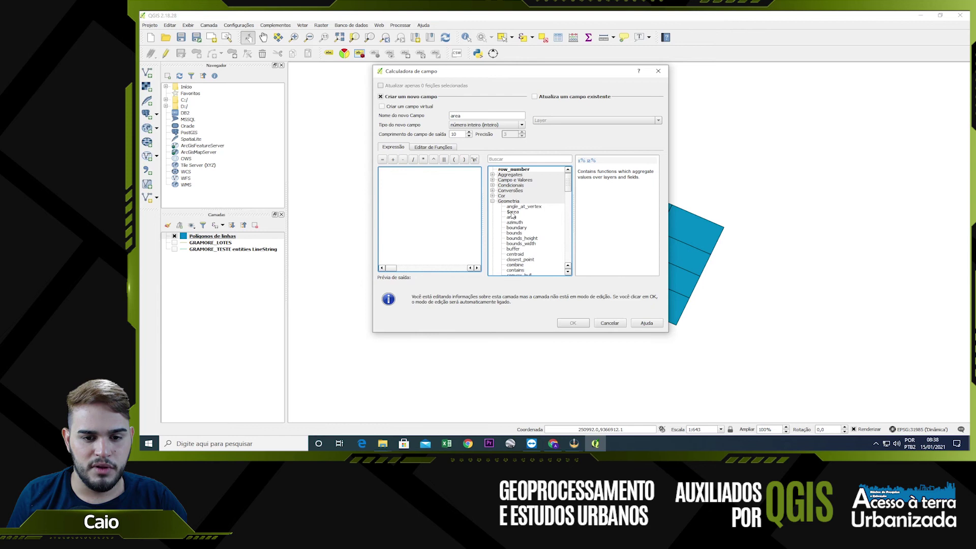
pyautogui.doubleClick(512, 212)
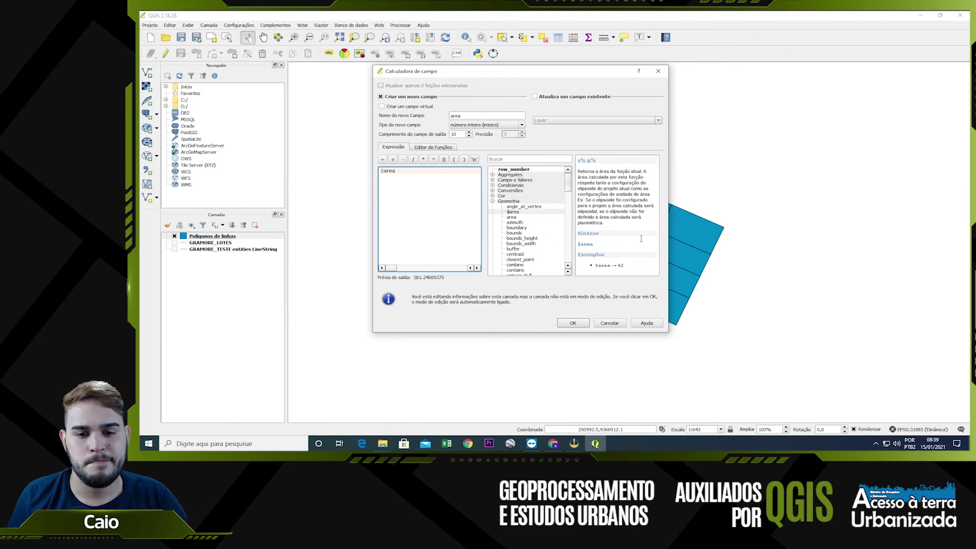
pyautogui.click(573, 324)
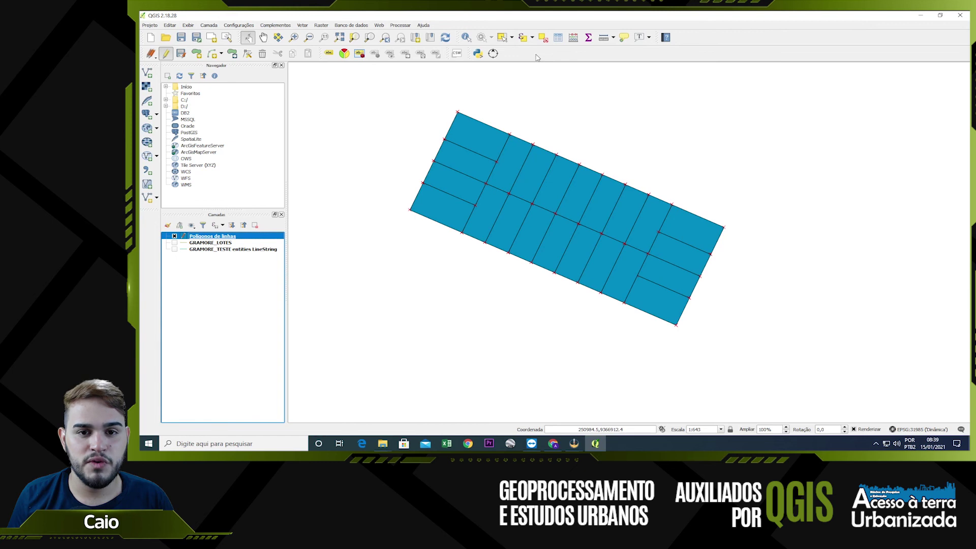
# - Open the attribute table of Polígonos de linhas and go through the lot records to examine their area values, returning to the first record
pyautogui.click(557, 37)
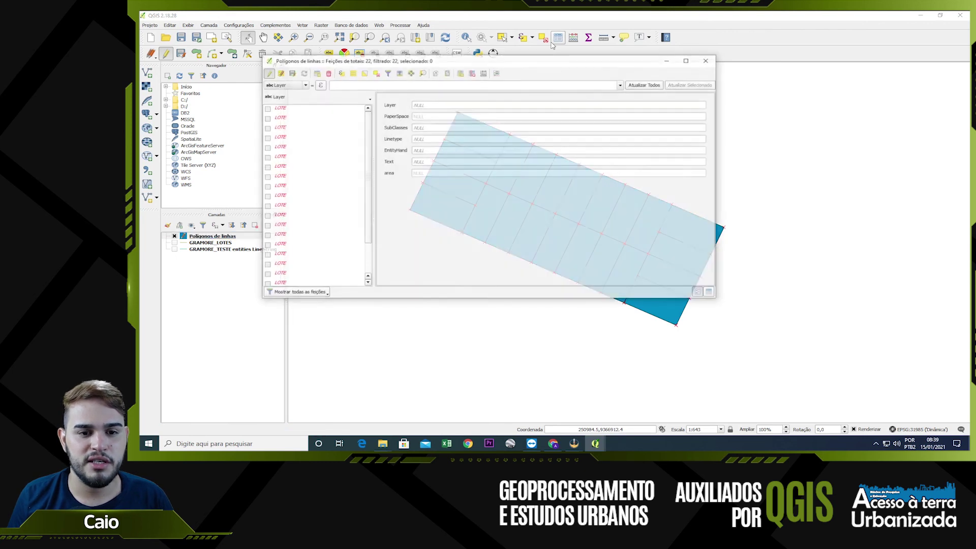
pyautogui.click(287, 108)
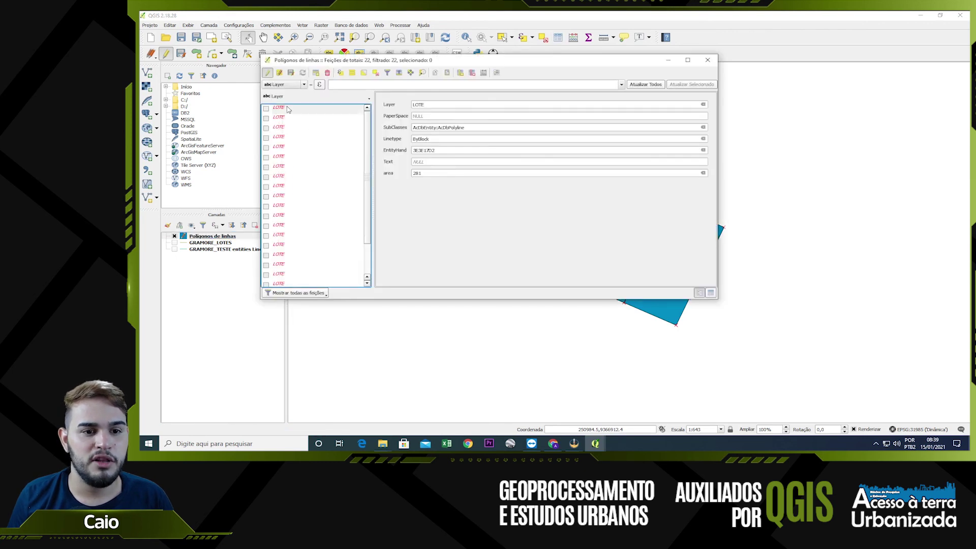
pyautogui.press('Down')
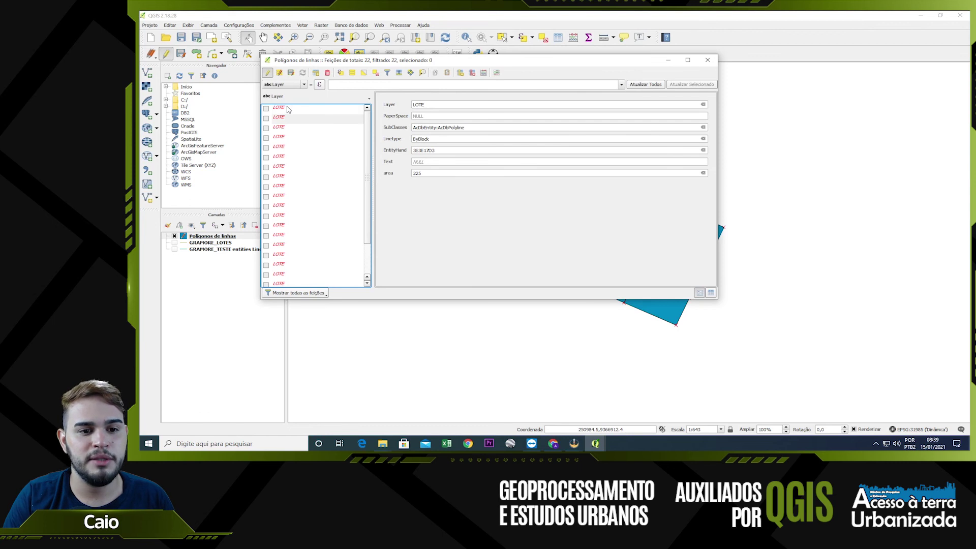
pyautogui.press('Down')
pyautogui.press('Down')
pyautogui.press('Down')
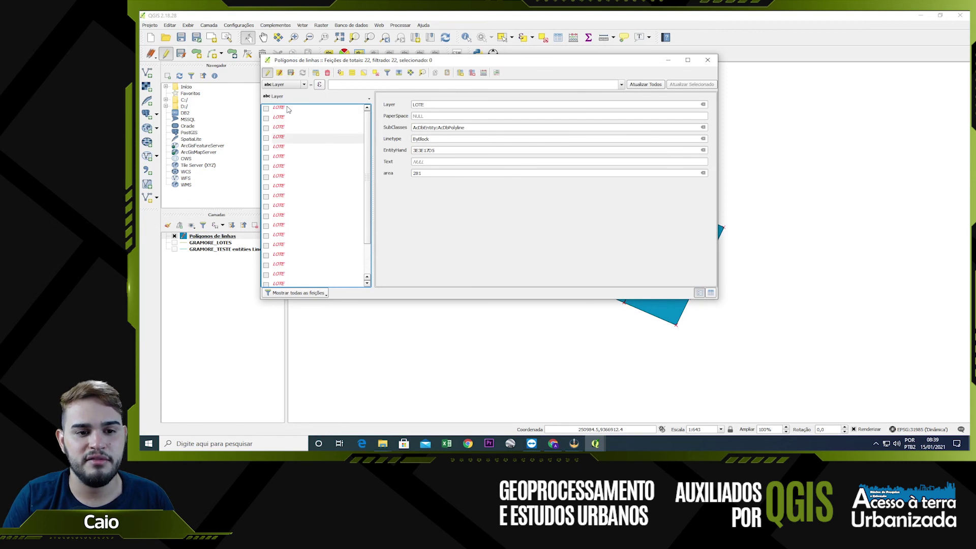
pyautogui.press('Down')
pyautogui.press('Down')
pyautogui.press('Down')
pyautogui.press('Down')
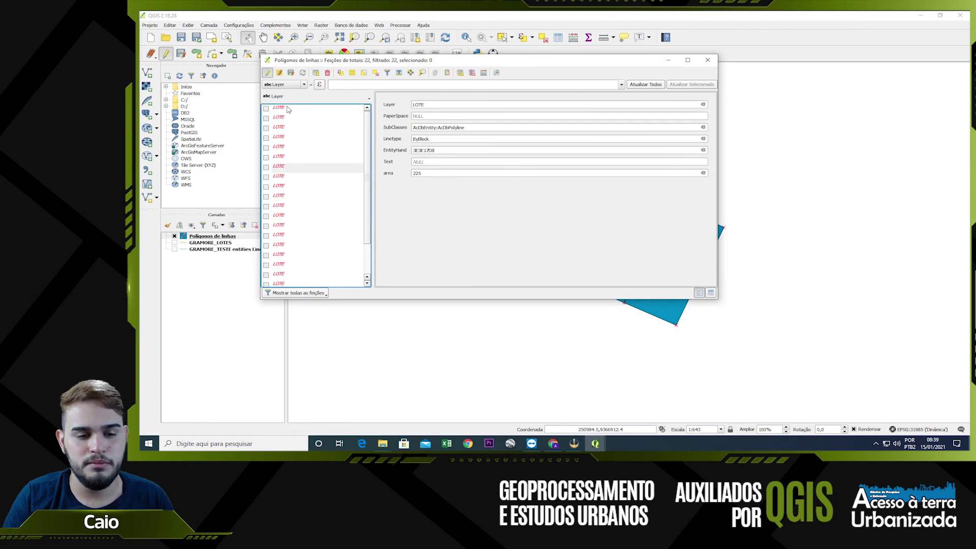
pyautogui.press('Down')
pyautogui.press('Down')
pyautogui.press('Down')
pyautogui.press('Down')
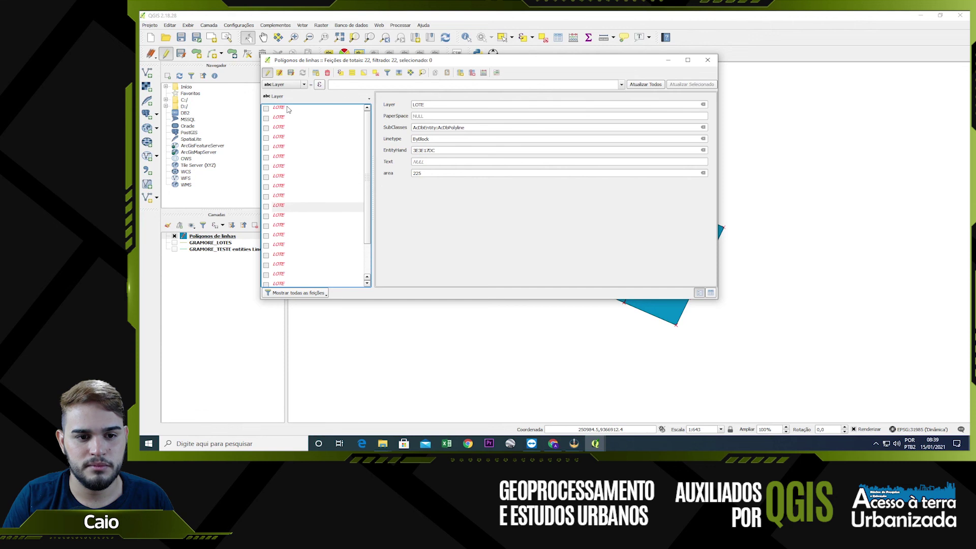
pyautogui.press('Down')
pyautogui.press('Down')
pyautogui.press('Down')
pyautogui.press('Down')
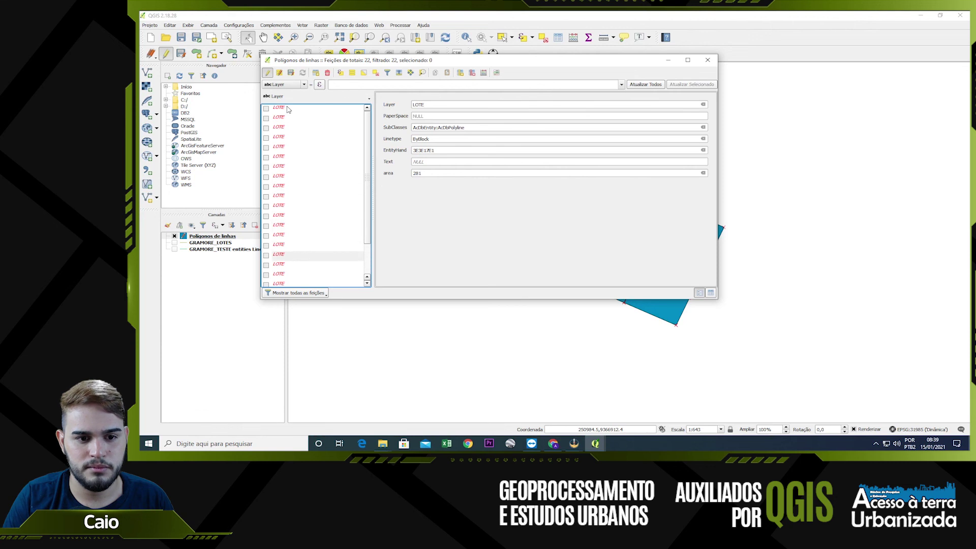
pyautogui.press('Up')
pyautogui.press('Up')
pyautogui.press('Up')
pyautogui.press('Up')
pyautogui.press('Up')
pyautogui.press('Up')
pyautogui.press('Up')
pyautogui.press('Up')
pyautogui.press('Up')
pyautogui.press('Up')
pyautogui.press('Up')
pyautogui.press('Up')
pyautogui.press('Up')
pyautogui.press('Up')
pyautogui.press('Up')
pyautogui.press('Up')
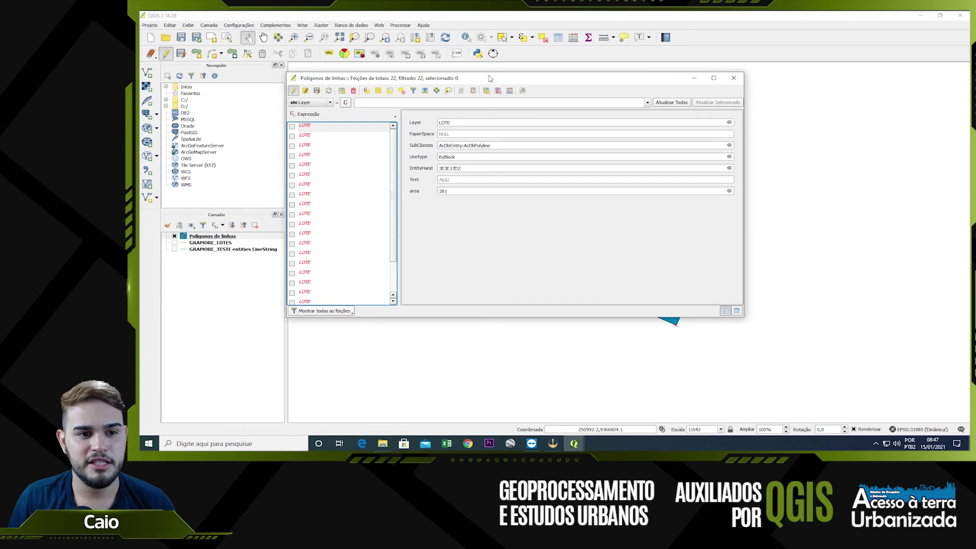
# - Delete the PaperSpace, SubClasses, Linetype, EntityHand and Text fields from the Polígonos de linhas attribute table
pyautogui.moveTo(491, 77); pyautogui.dragTo(490, 60)
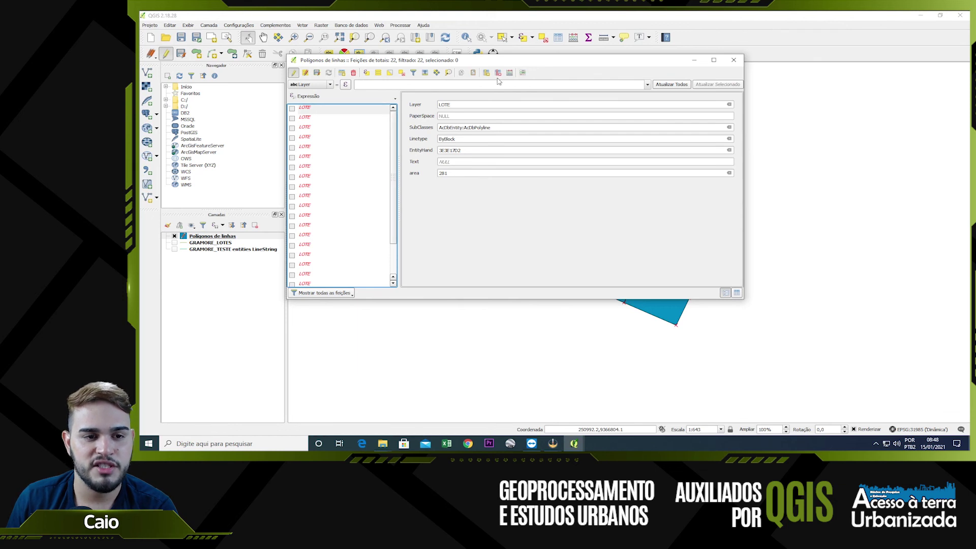
pyautogui.moveTo(386, 61); pyautogui.dragTo(417, 66)
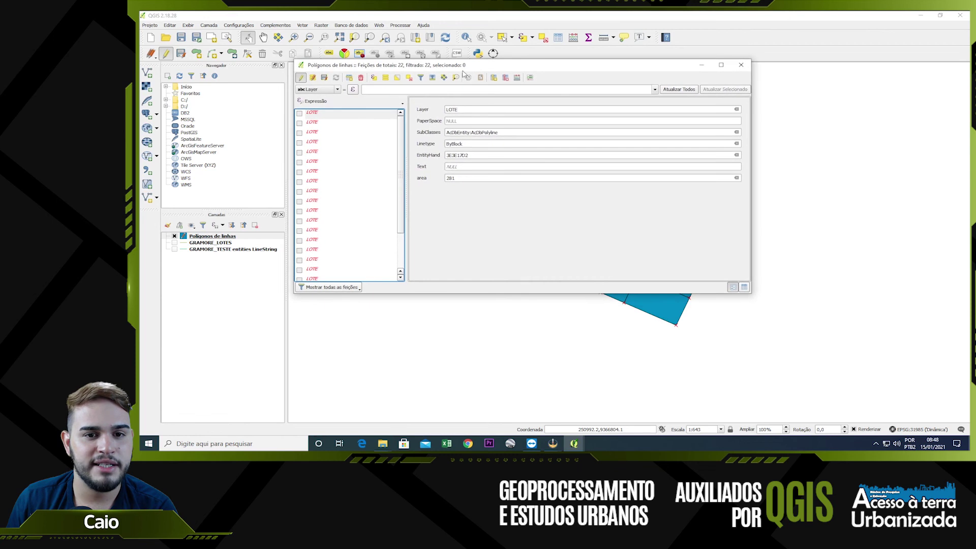
pyautogui.click(505, 77)
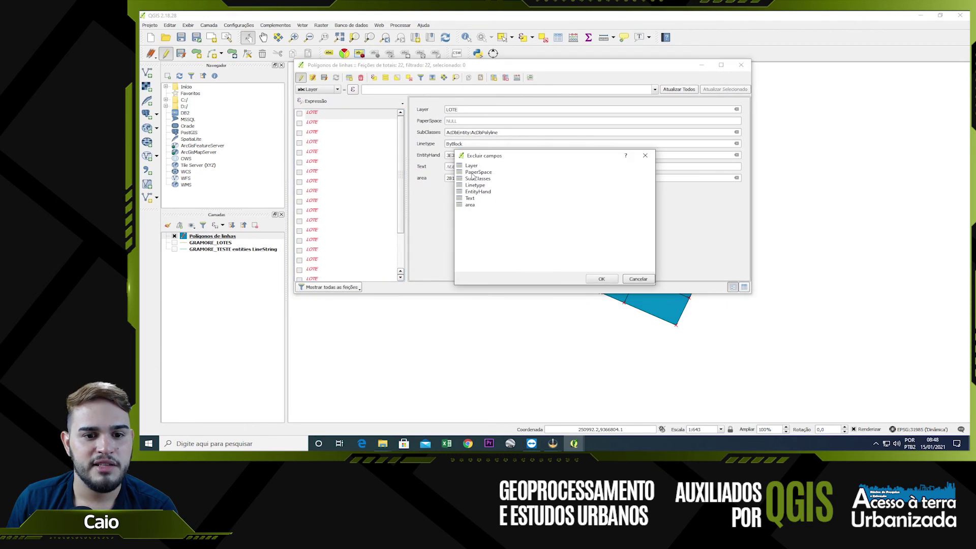
pyautogui.click(473, 173)
pyautogui.keyDown('ctrl'); pyautogui.click(474, 179); pyautogui.keyUp('ctrl')
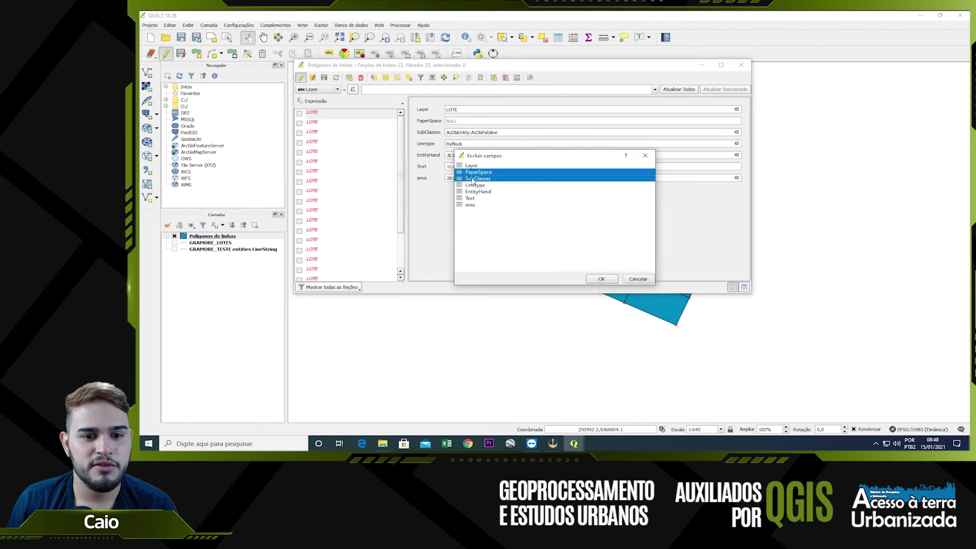
pyautogui.keyDown('ctrl'); pyautogui.click(474, 186); pyautogui.keyUp('ctrl')
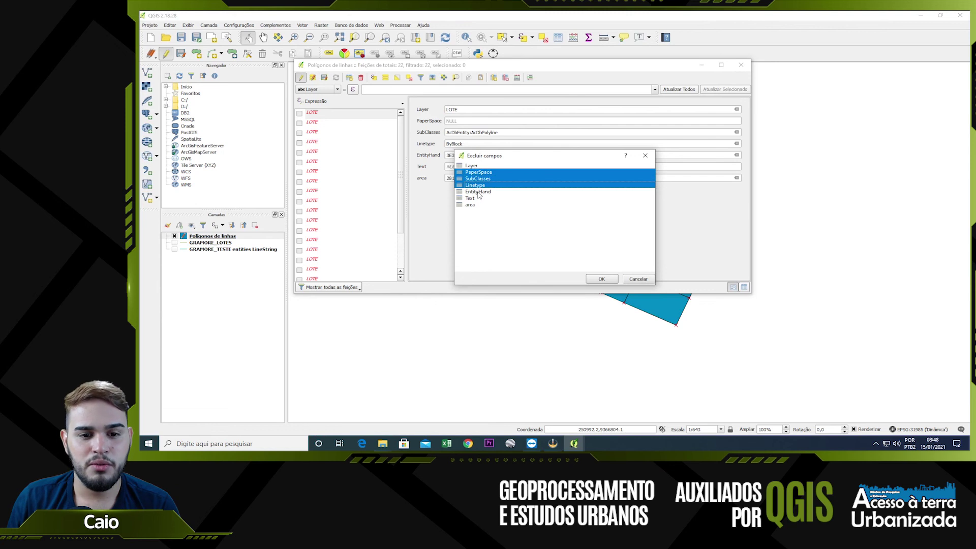
pyautogui.keyDown('ctrl'); pyautogui.click(478, 192); pyautogui.keyUp('ctrl')
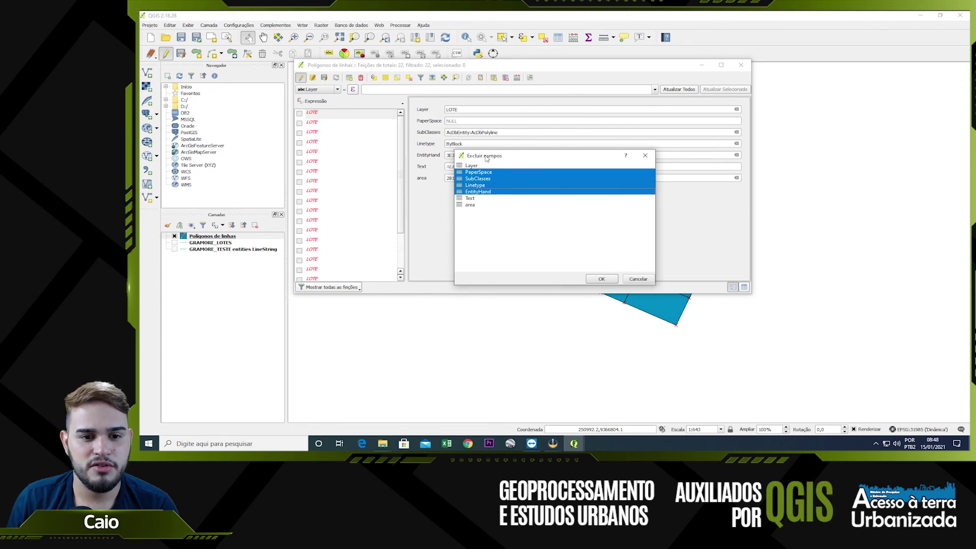
pyautogui.keyDown('ctrl'); pyautogui.click(481, 199); pyautogui.keyUp('ctrl')
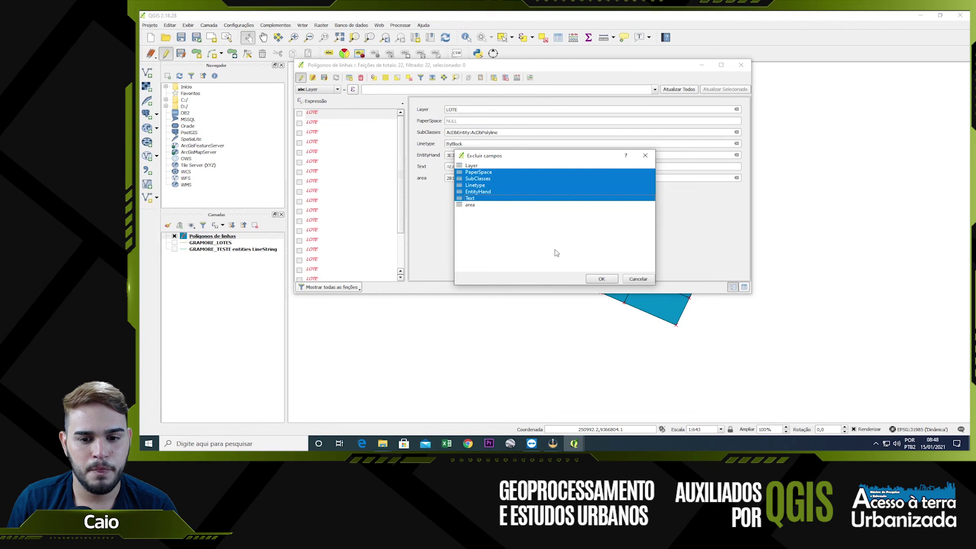
pyautogui.click(601, 279)
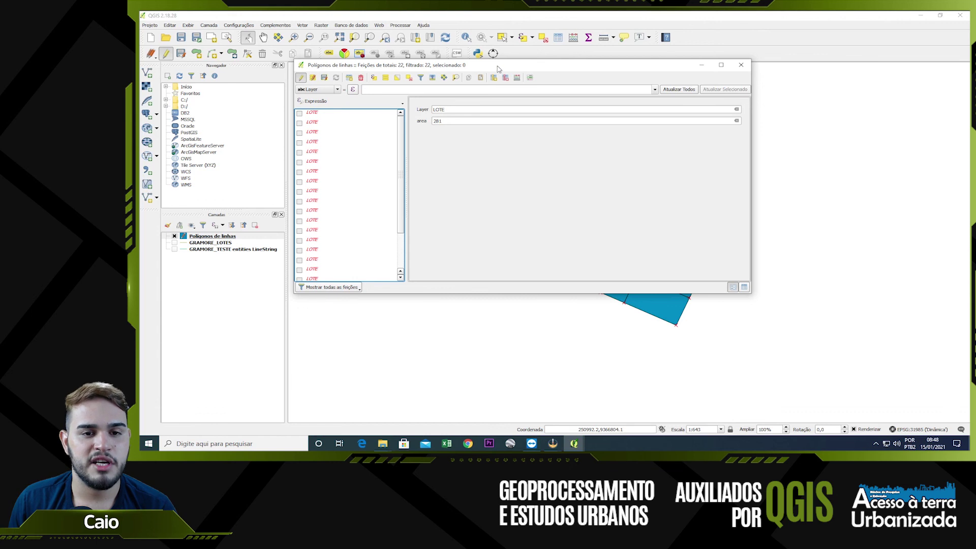
# - Add a new field named Código of type Texto (string) to the Polígonos de linhas attribute table
pyautogui.moveTo(496, 69); pyautogui.dragTo(494, 66)
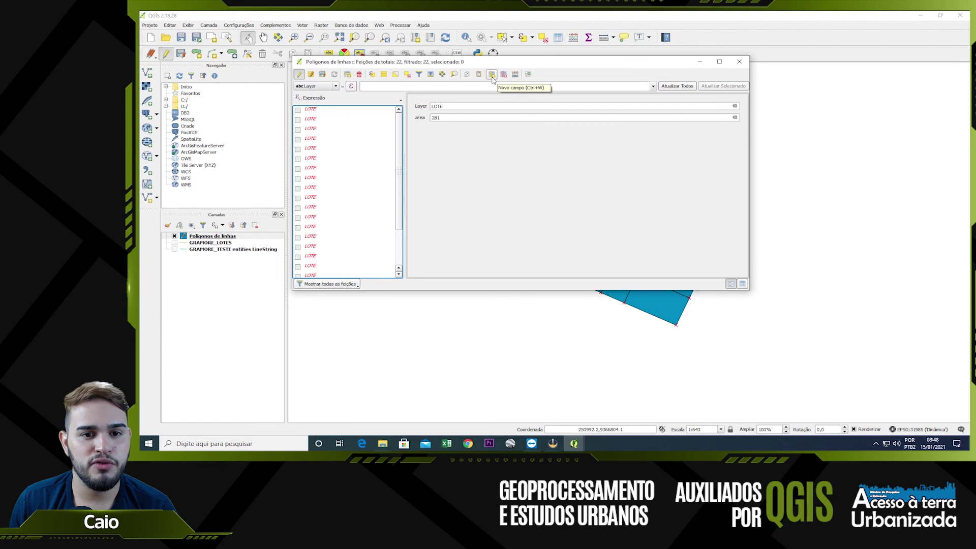
pyautogui.click(492, 74)
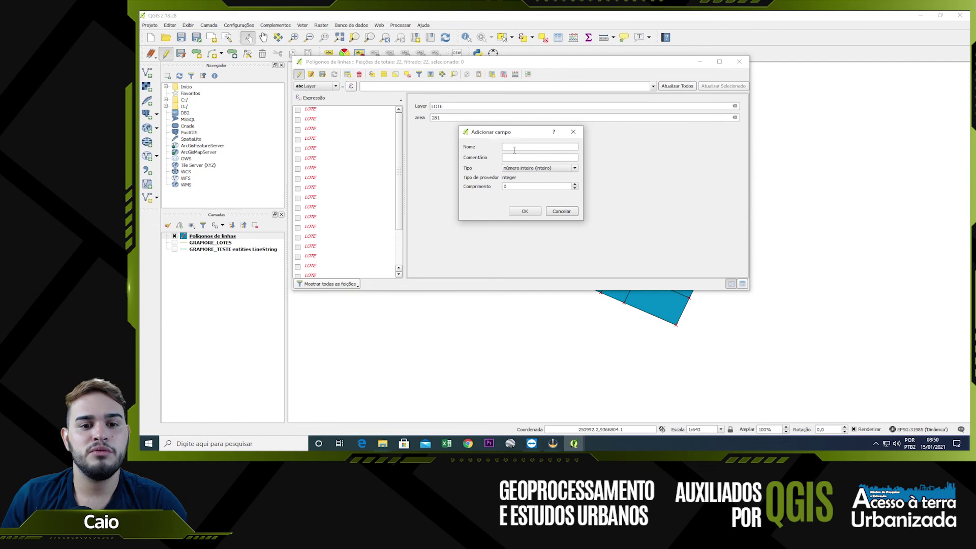
pyautogui.click(514, 148)
pyautogui.write('C')
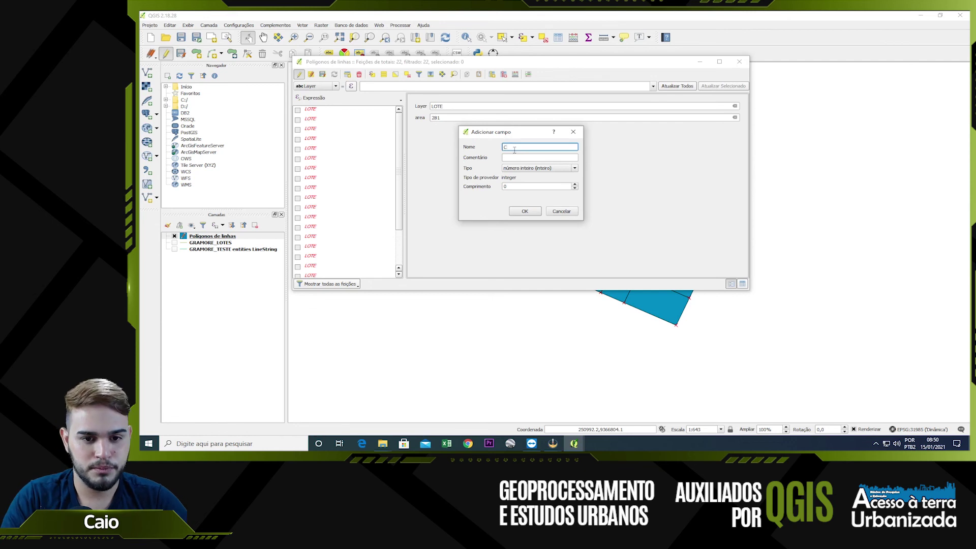
pyautogui.write('ódigo')
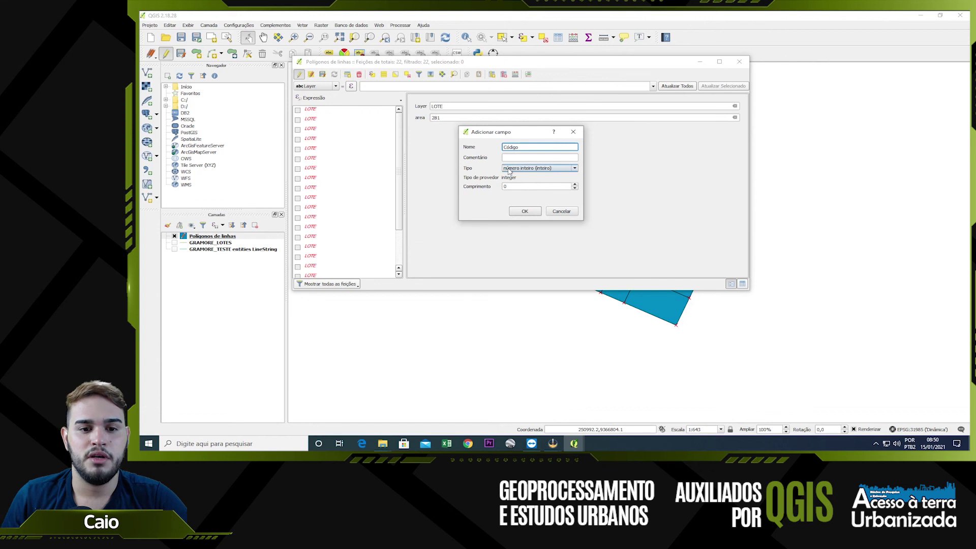
pyautogui.click(509, 171)
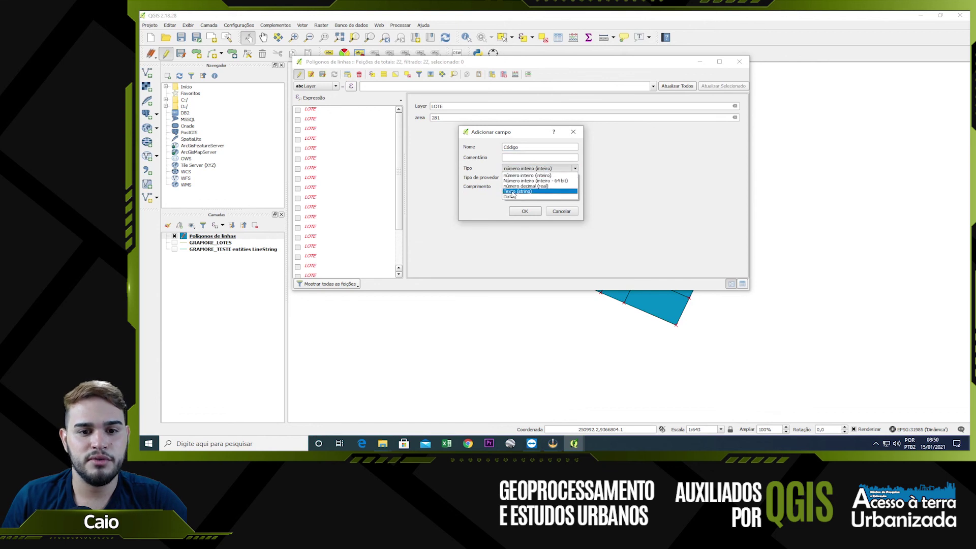
pyautogui.click(513, 192)
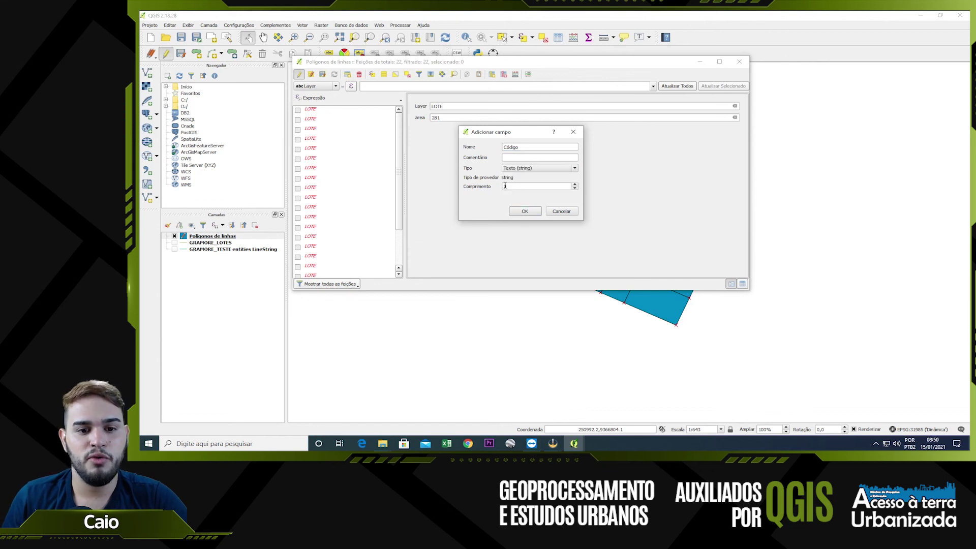
pyautogui.doubleClick(514, 186)
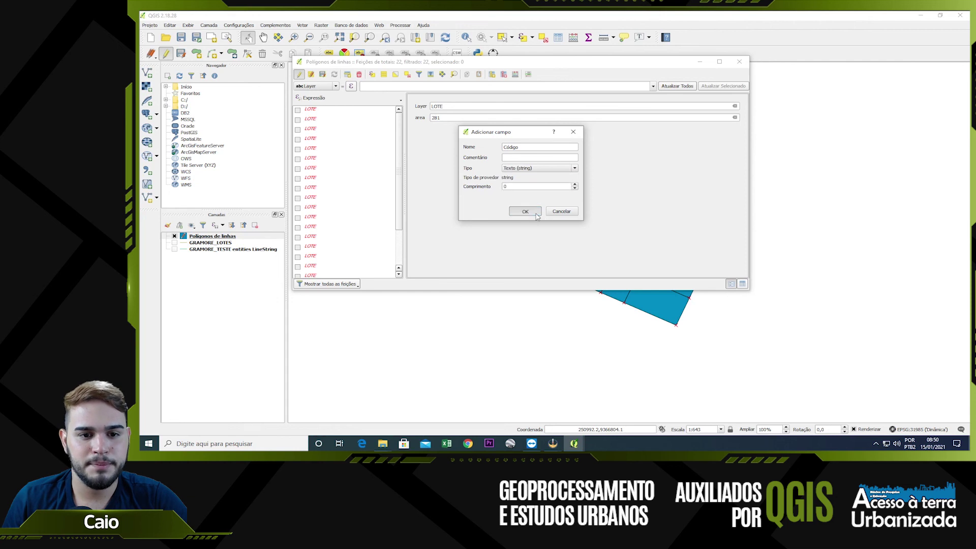
pyautogui.click(540, 216)
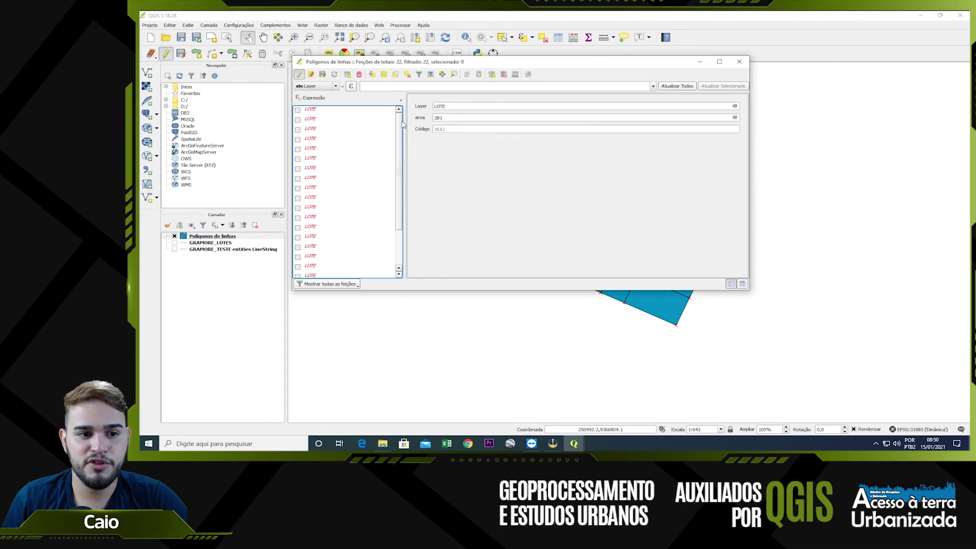
# - Set the Código value of the first lot record in Polígonos de linhas to 4353
pyautogui.click(344, 128)
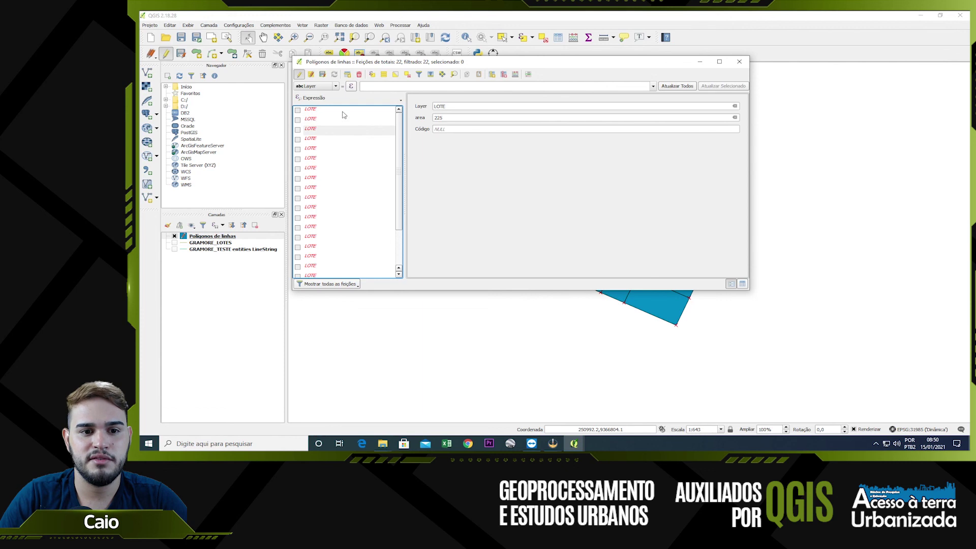
pyautogui.click(457, 130)
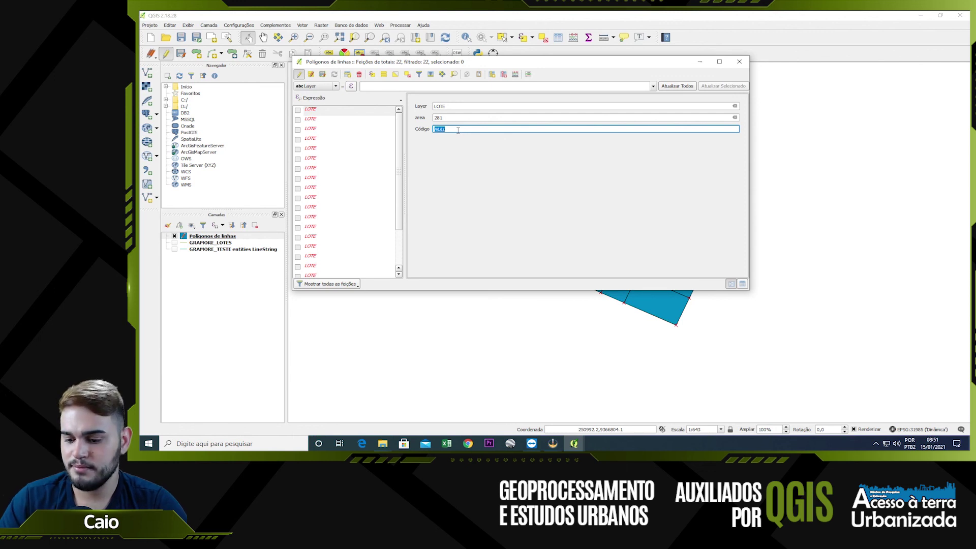
pyautogui.write('43')
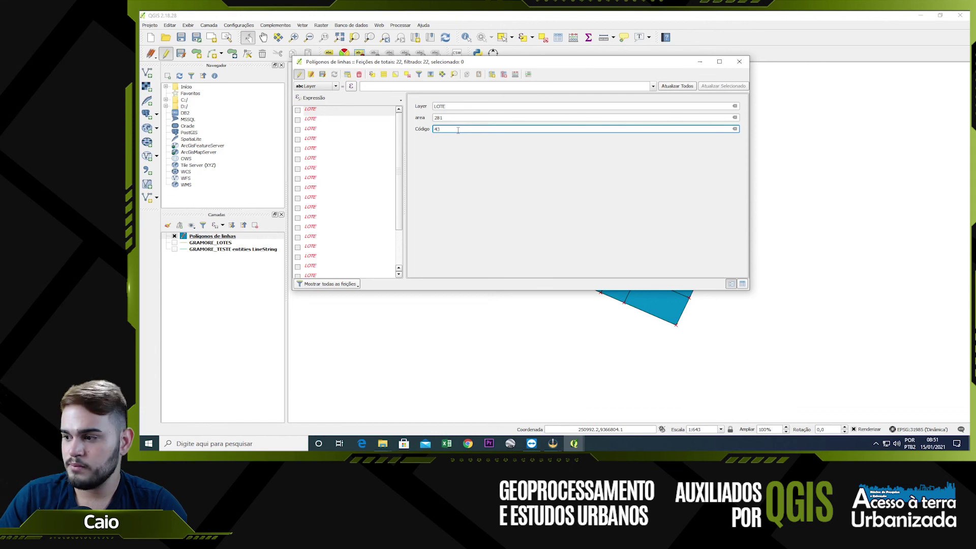
pyautogui.write('53')
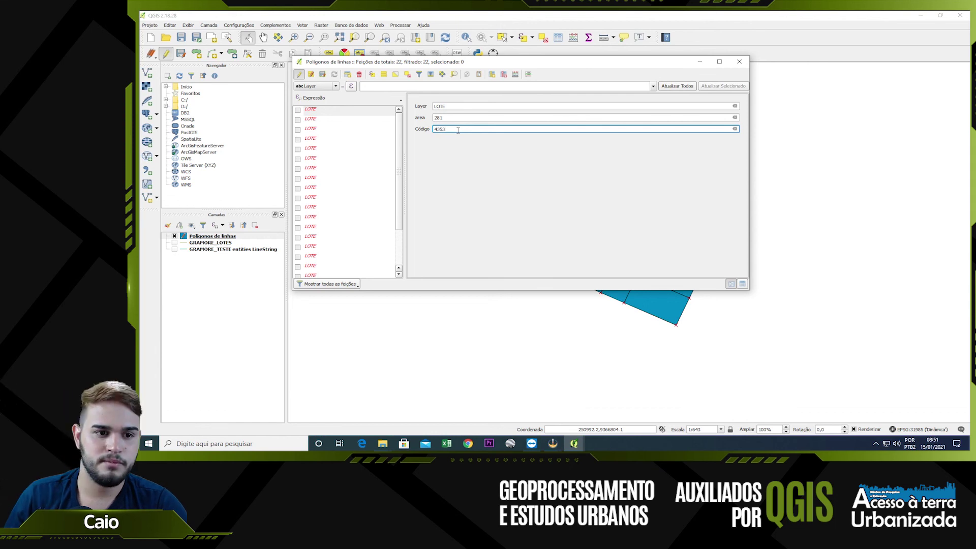
pyautogui.click(354, 120)
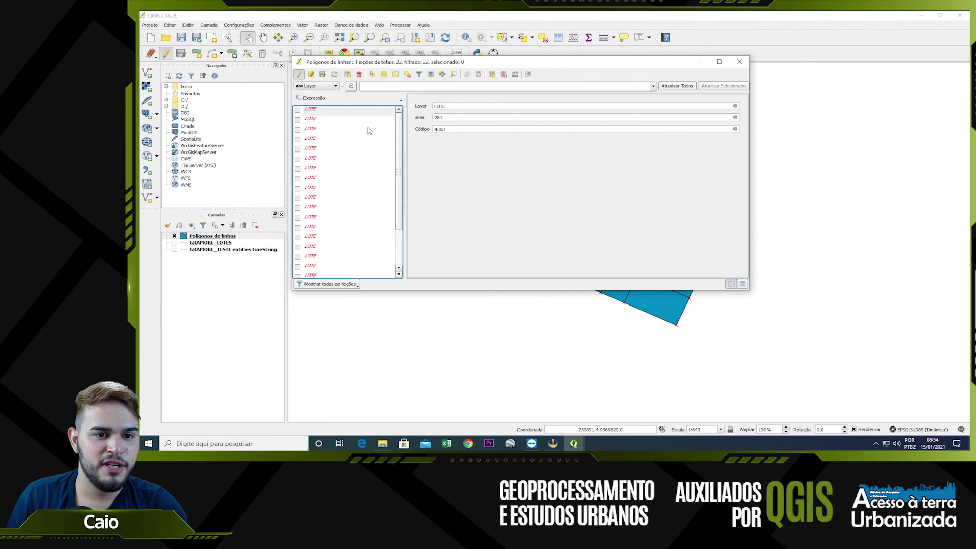
# - Go through the Polígonos de linhas records one by one from the second lot down to examine their Código values
pyautogui.click(341, 122)
pyautogui.press('Down')
pyautogui.press('Down')
pyautogui.press('Down')
pyautogui.press('Down')
pyautogui.press('Down')
pyautogui.press('Down')
pyautogui.press('Down')
pyautogui.press('Down')
pyautogui.press('Down')
pyautogui.press('Down')
pyautogui.press('Down')
pyautogui.press('Down')
pyautogui.press('Down')
pyautogui.press('Down')
pyautogui.press('Down')
pyautogui.press('Down')
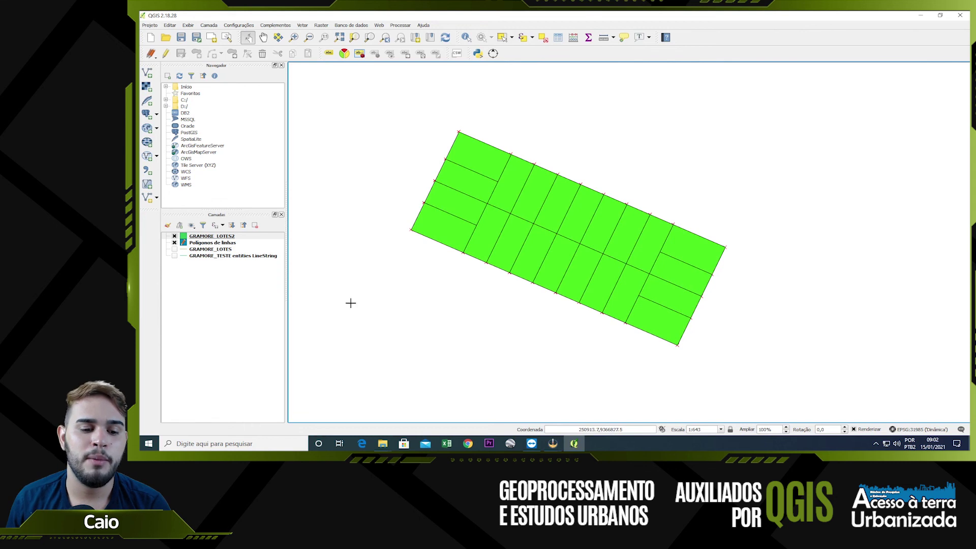
# - Load INFORMAÇÕES.xlsx from the ED folder in File Explorer into the QGIS project and hide the Polígonos de linhas layer
pyautogui.click(324, 406)
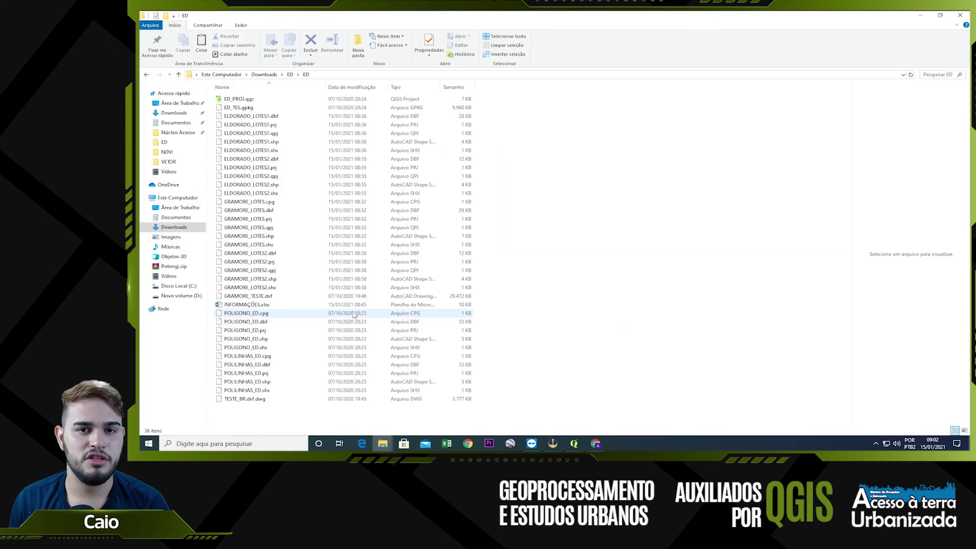
pyautogui.click(301, 306)
pyautogui.moveTo(282, 308); pyautogui.dragTo(434, 311)
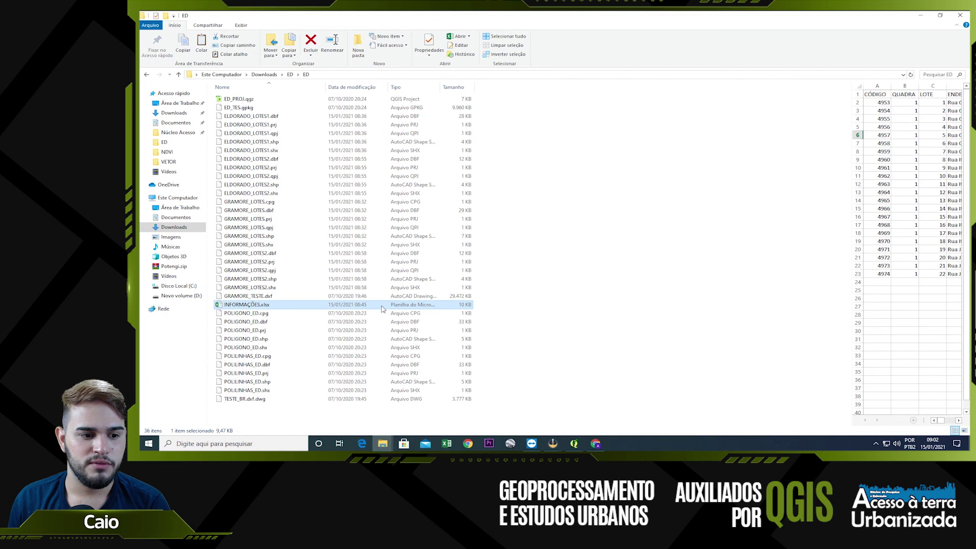
pyautogui.moveTo(372, 308); pyautogui.dragTo(206, 288)
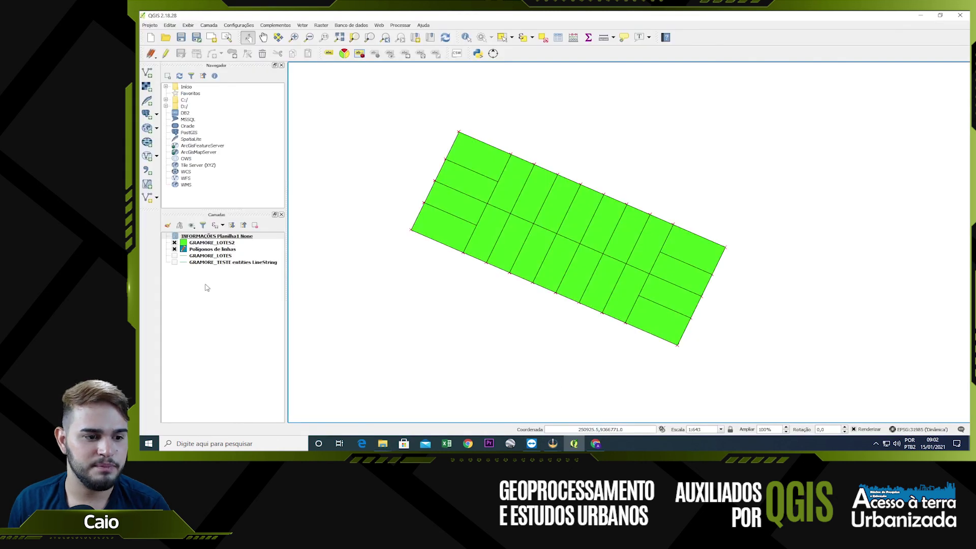
pyautogui.click(207, 237)
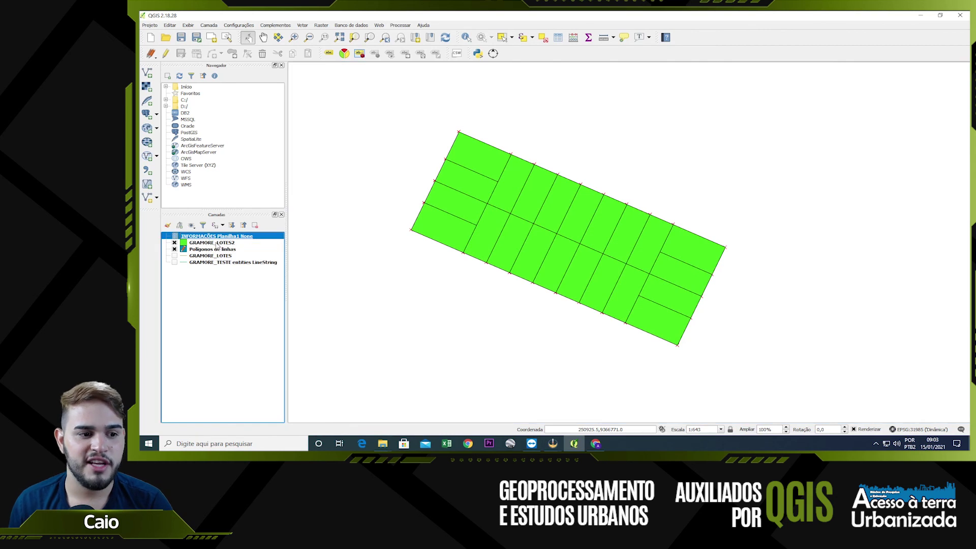
pyautogui.click(175, 249)
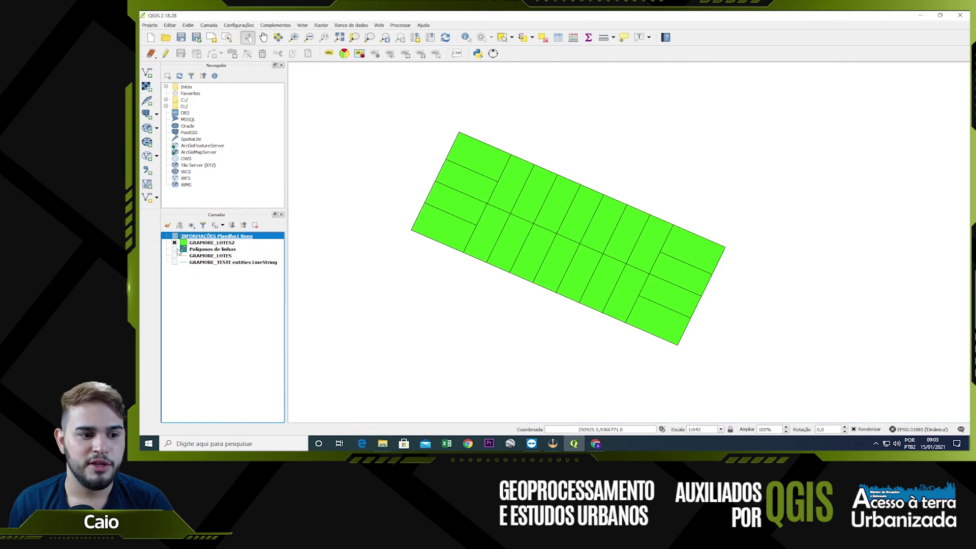
# - Set up a vector join on GRAMORE_LOTES2 with INFORMAÇÕES Planilha1 None, using CÓDIGO as join field and Código as target field
pyautogui.click(200, 244)
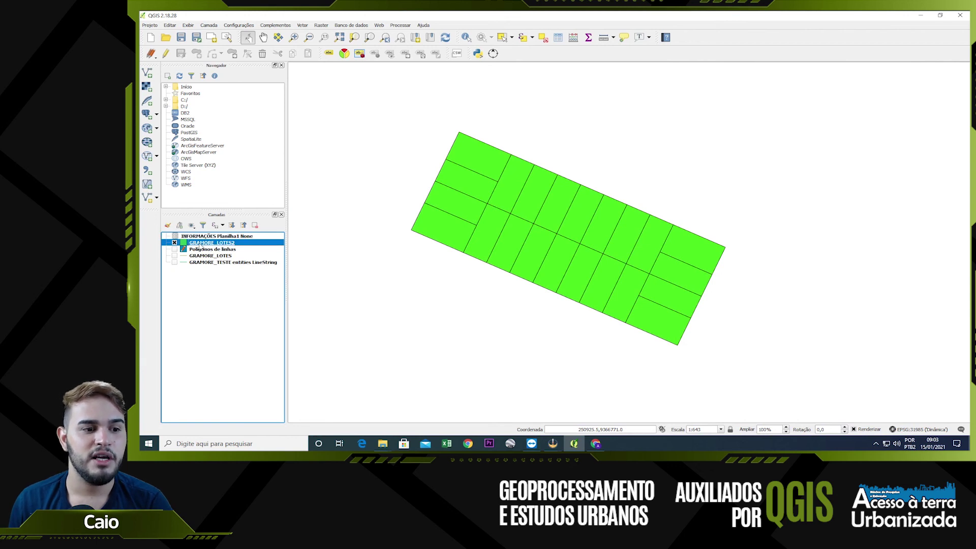
pyautogui.rightClick(201, 246)
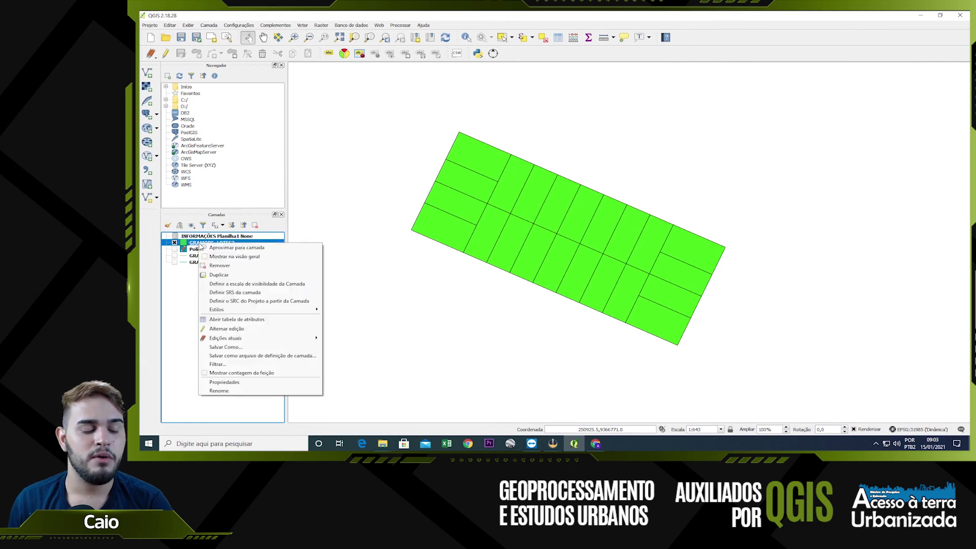
pyautogui.click(232, 383)
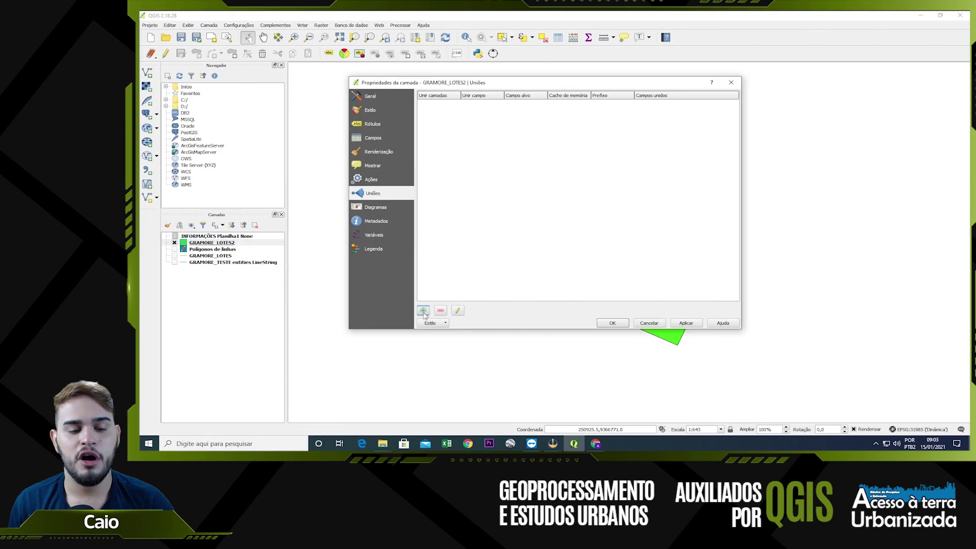
pyautogui.click(423, 310)
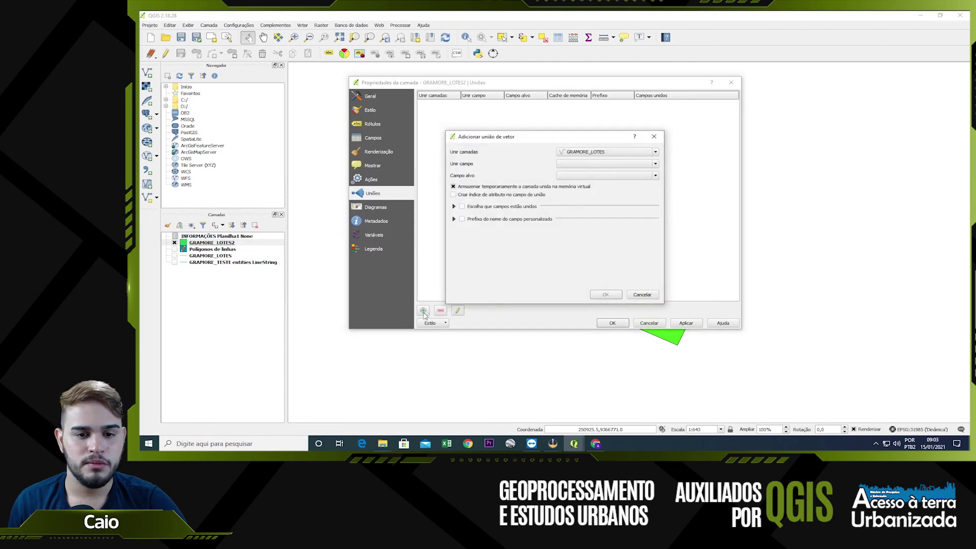
pyautogui.click(592, 152)
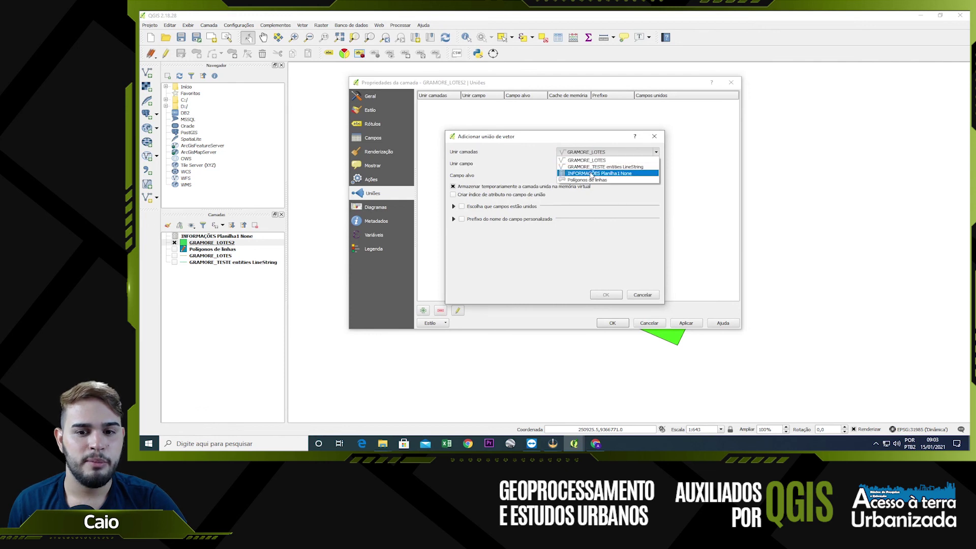
pyautogui.click(591, 174)
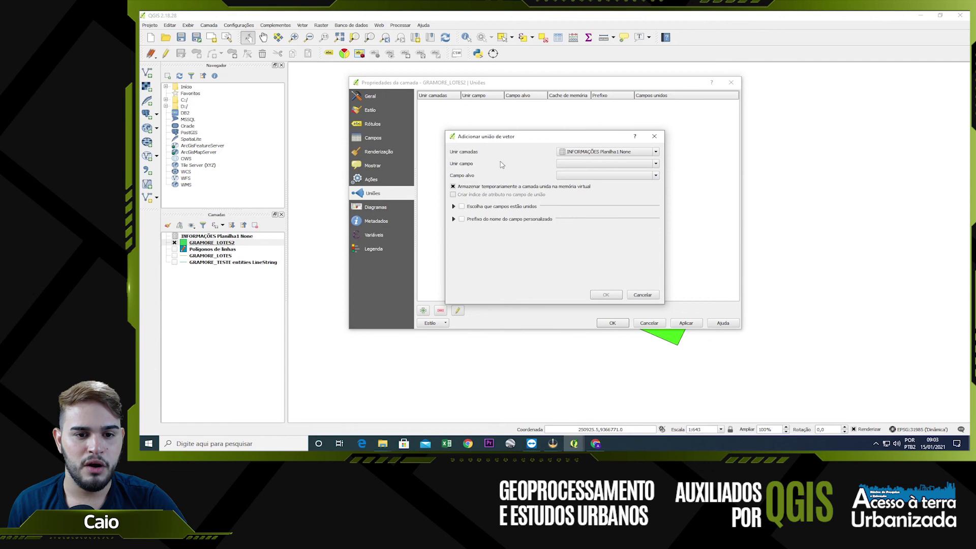
pyautogui.click(567, 166)
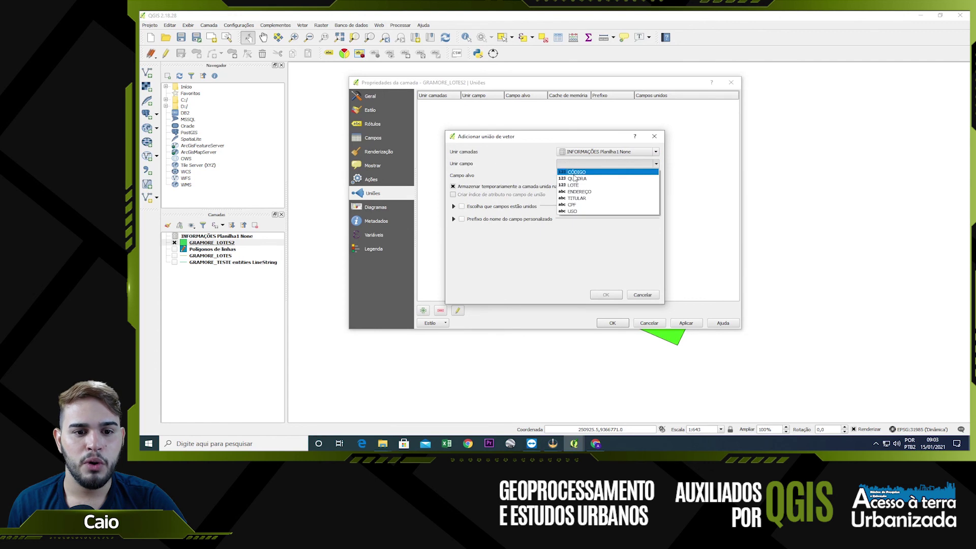
pyautogui.click(576, 175)
pyautogui.click(577, 177)
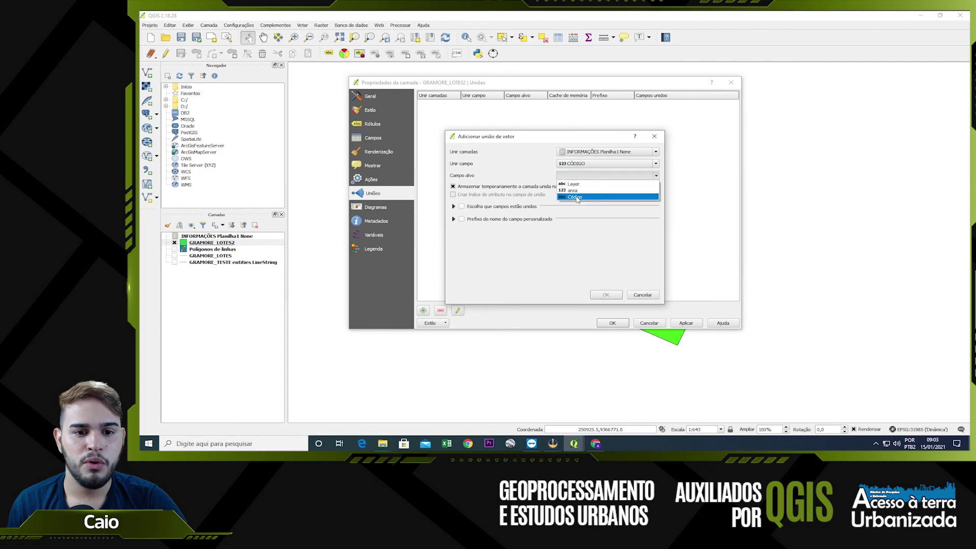
pyautogui.click(577, 198)
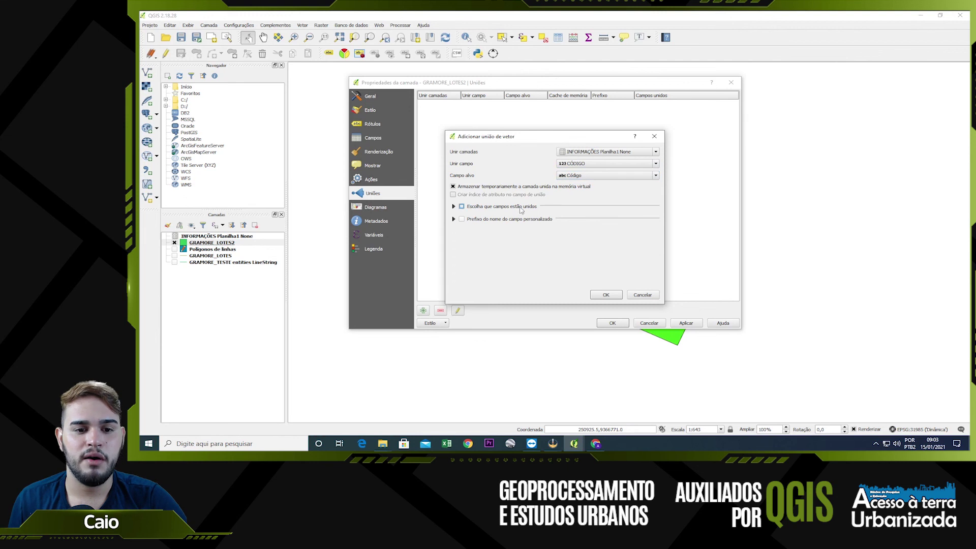
# - Limit the joined fields to QUADRA, LOTE, ENDEREÇO, TITULAR, CPF and USO, and apply the join to GRAMORE_LOTES2
pyautogui.click(454, 207)
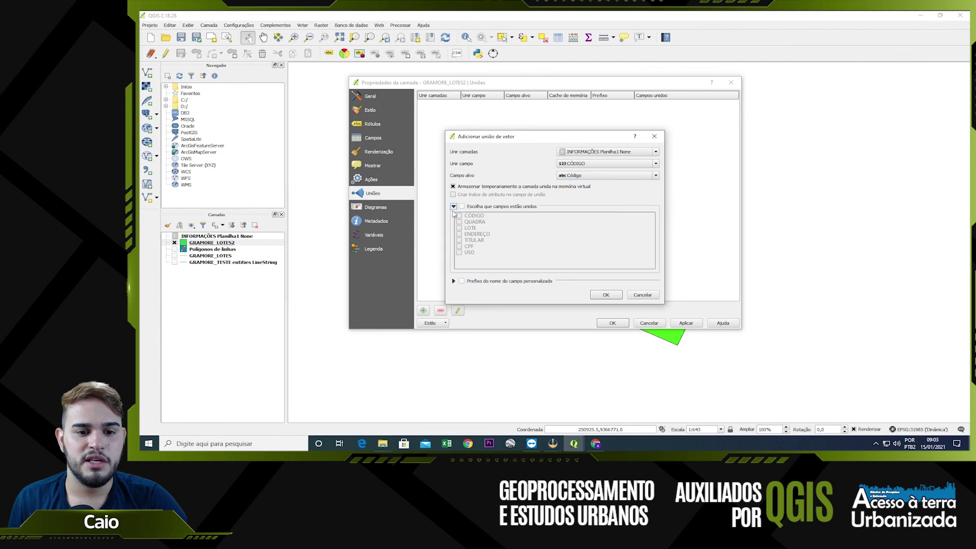
pyautogui.click(461, 207)
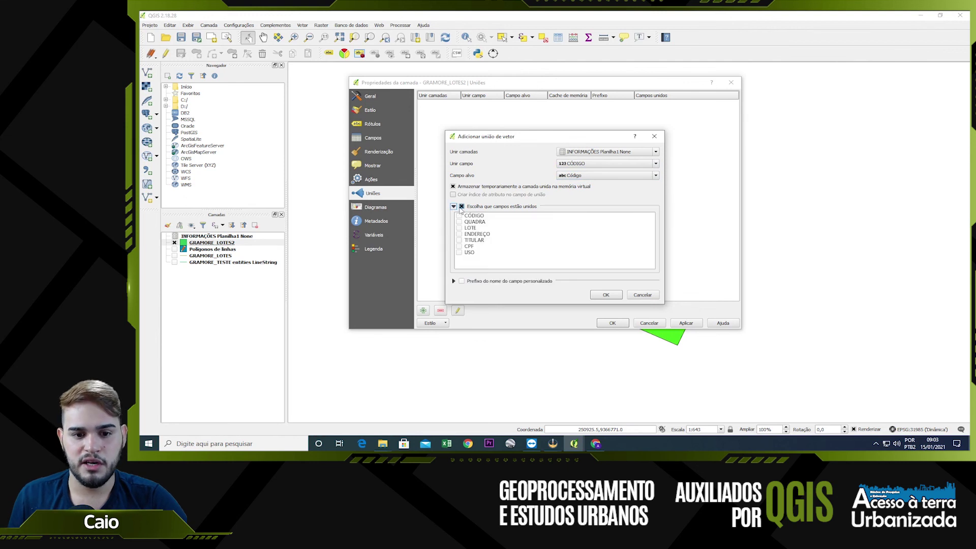
pyautogui.moveTo(503, 132); pyautogui.dragTo(495, 84)
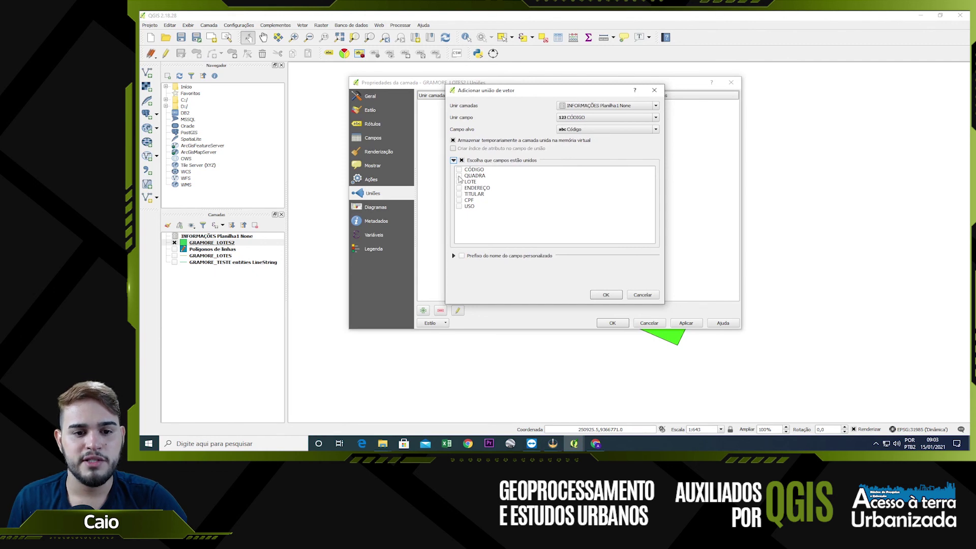
pyautogui.click(459, 176)
pyautogui.click(459, 182)
pyautogui.click(459, 188)
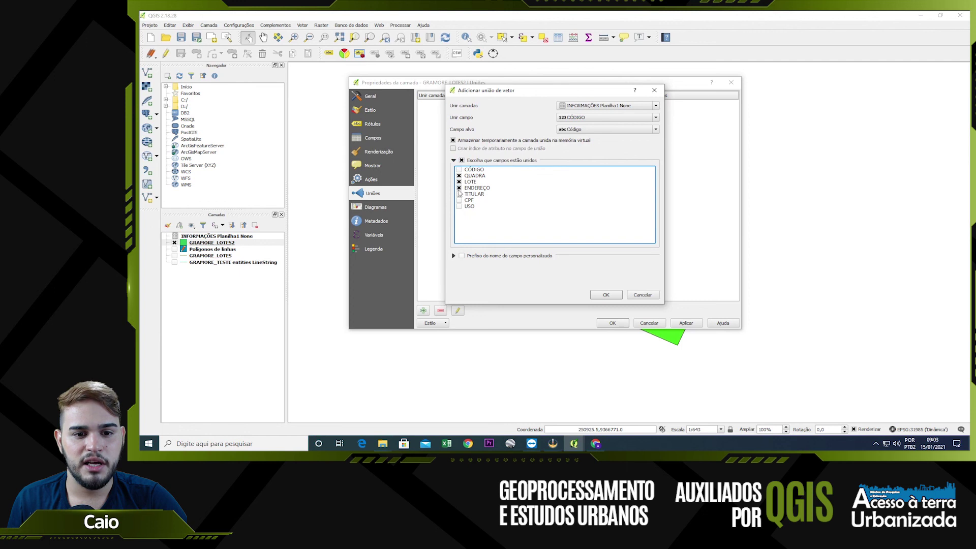
pyautogui.click(459, 194)
pyautogui.click(459, 200)
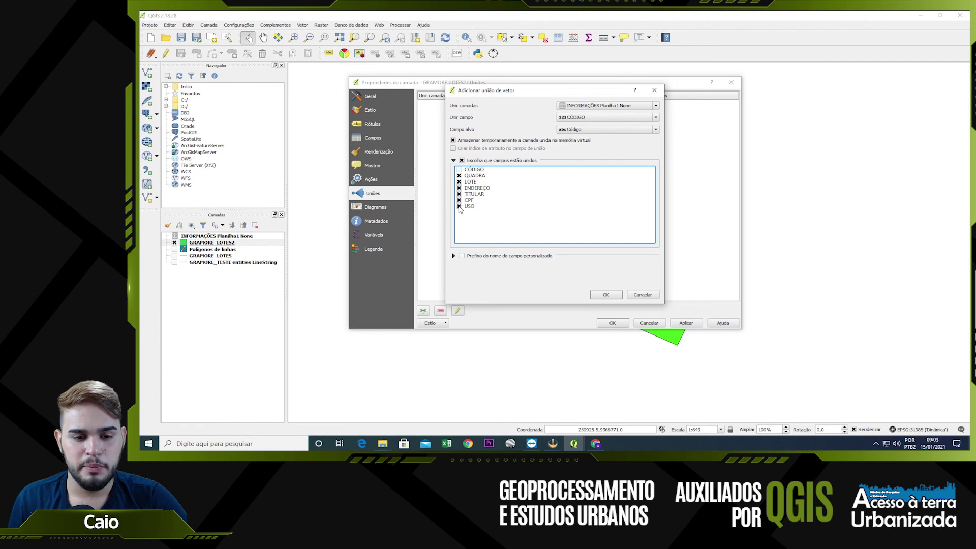
pyautogui.click(453, 255)
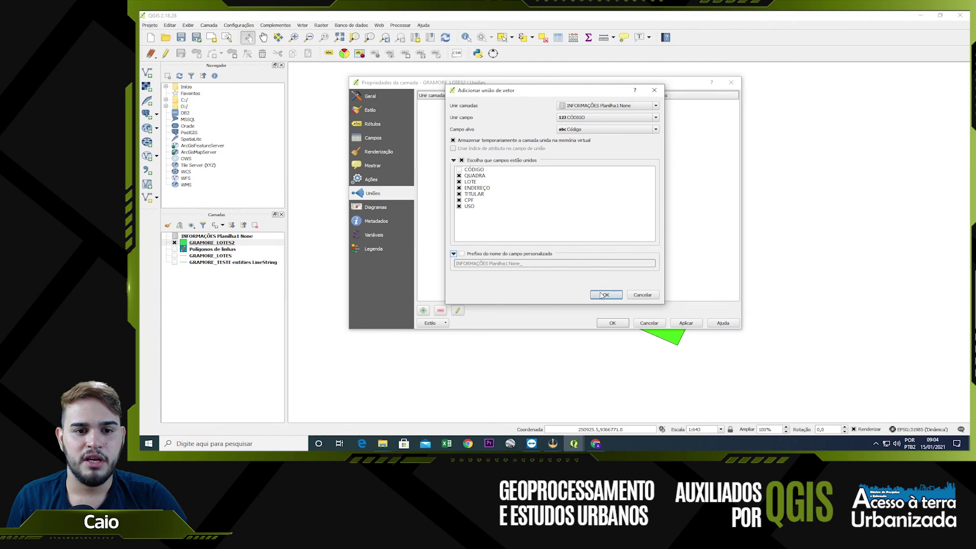
pyautogui.moveTo(482, 89); pyautogui.dragTo(483, 69)
pyautogui.click(614, 276)
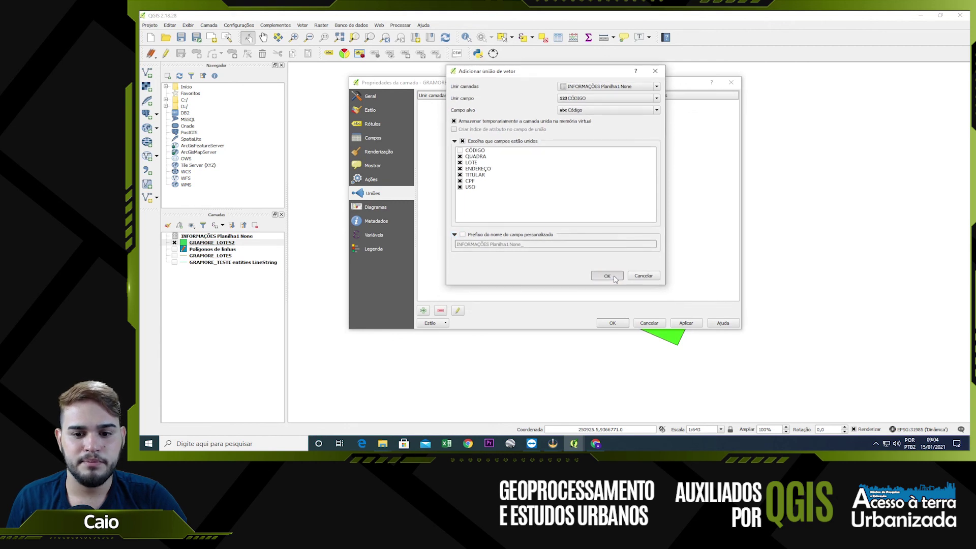
pyautogui.click(681, 323)
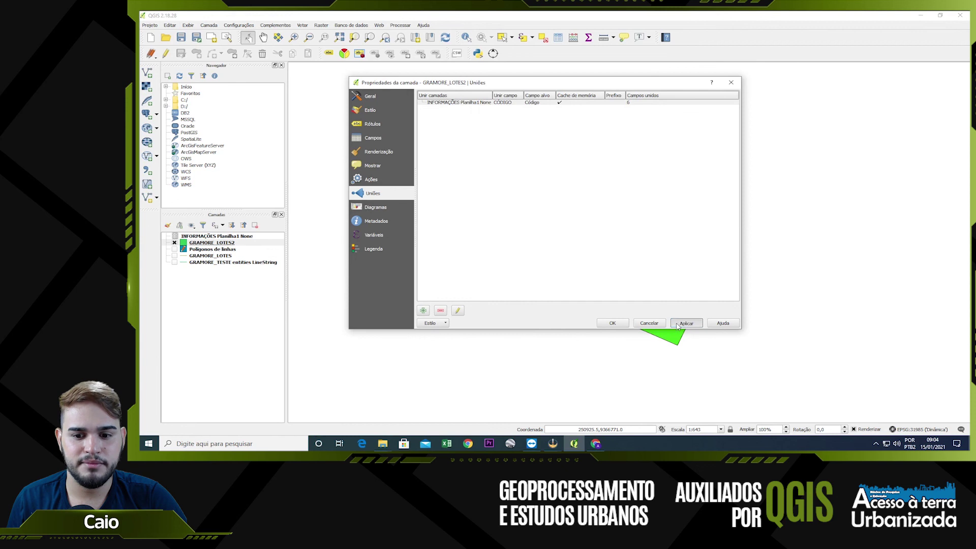
pyautogui.click(613, 324)
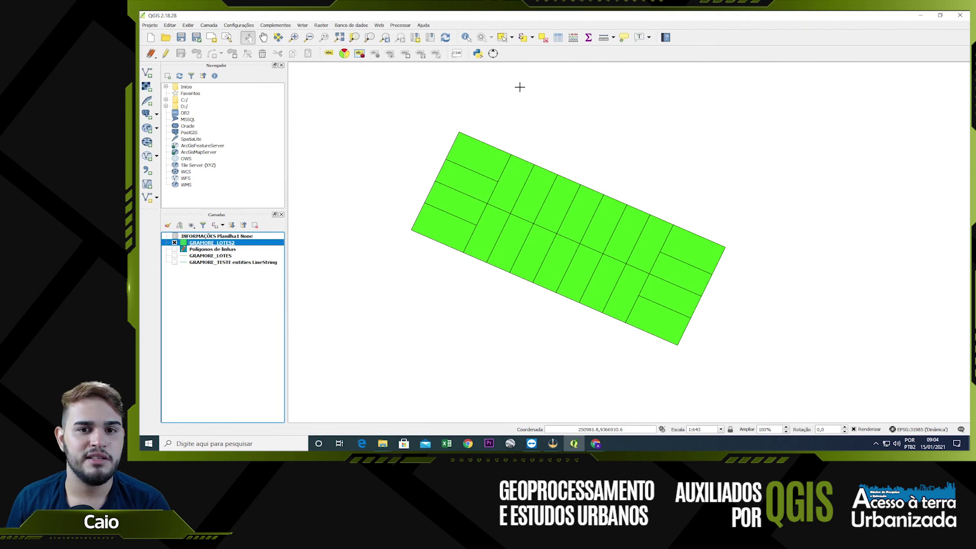
# - Open the GRAMORE_LOTES2 attribute table and go through the lot records to examine the fields joined from INFORMAÇÕES, ending at the first record
pyautogui.click(557, 38)
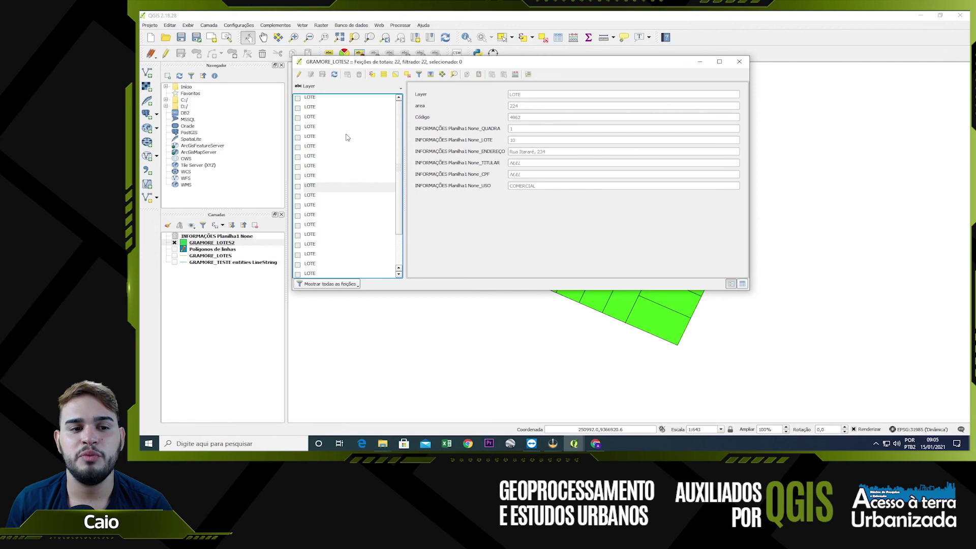
pyautogui.press('Up')
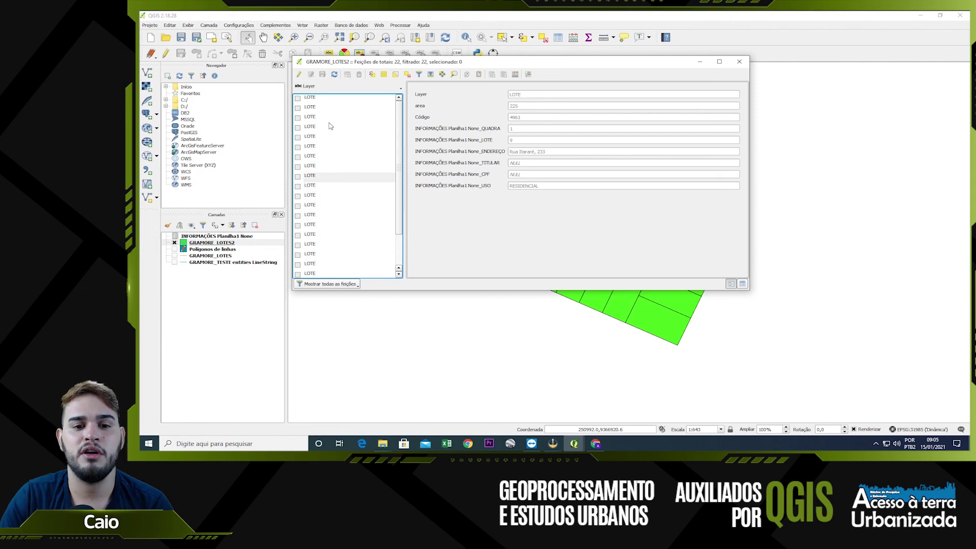
pyautogui.press('Down')
pyautogui.press('Down')
pyautogui.press('Down')
pyautogui.press('Down')
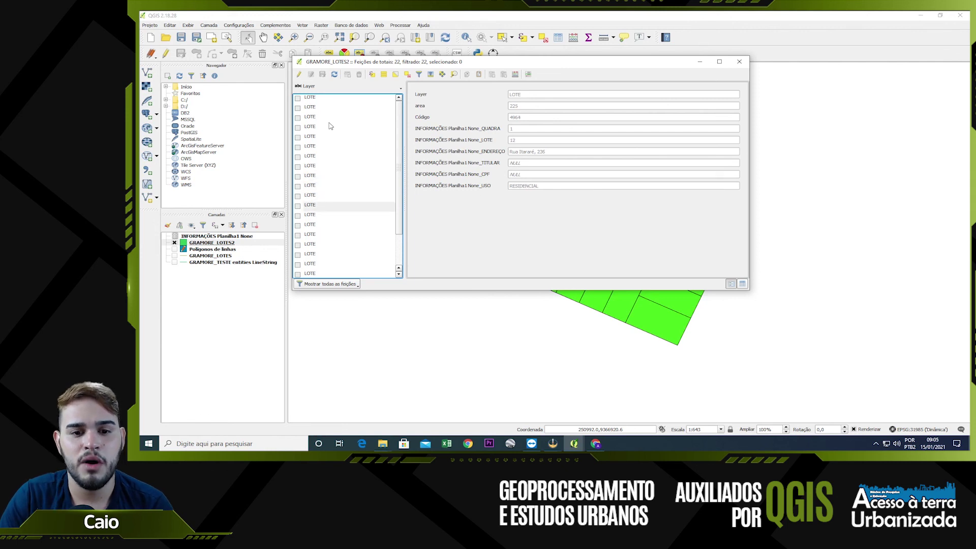
pyautogui.press('Down')
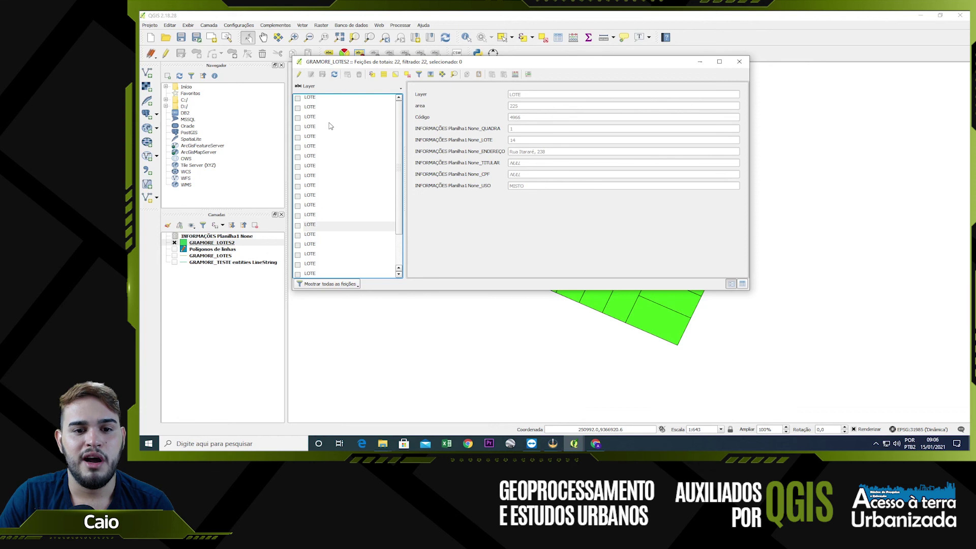
pyautogui.press('Up')
pyautogui.press('Up')
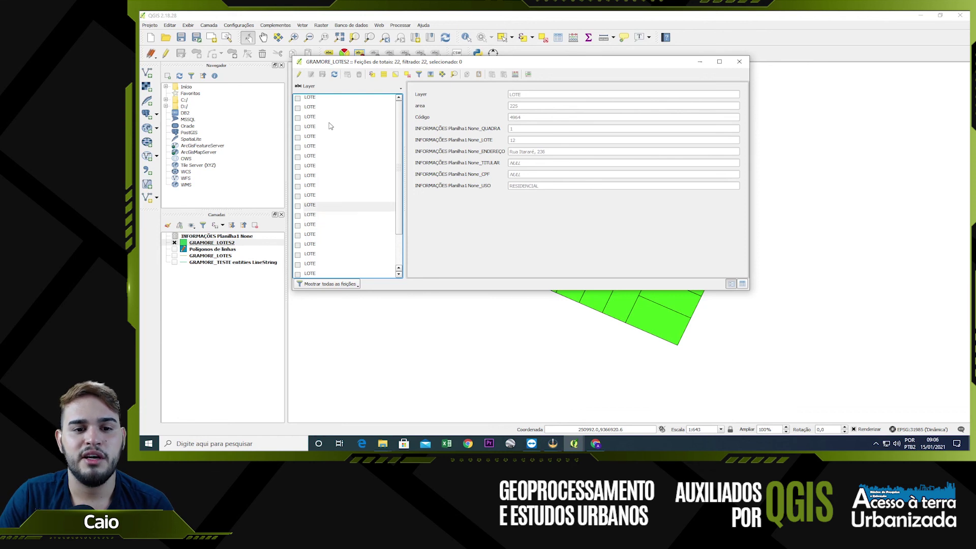
pyautogui.press('Up')
pyautogui.press('Up')
pyautogui.press('Up')
pyautogui.press('Up')
pyautogui.press('Up')
pyautogui.press('Up')
pyautogui.press('Up')
pyautogui.press('Up')
pyautogui.press('Up')
pyautogui.press('Up')
pyautogui.press('Up')
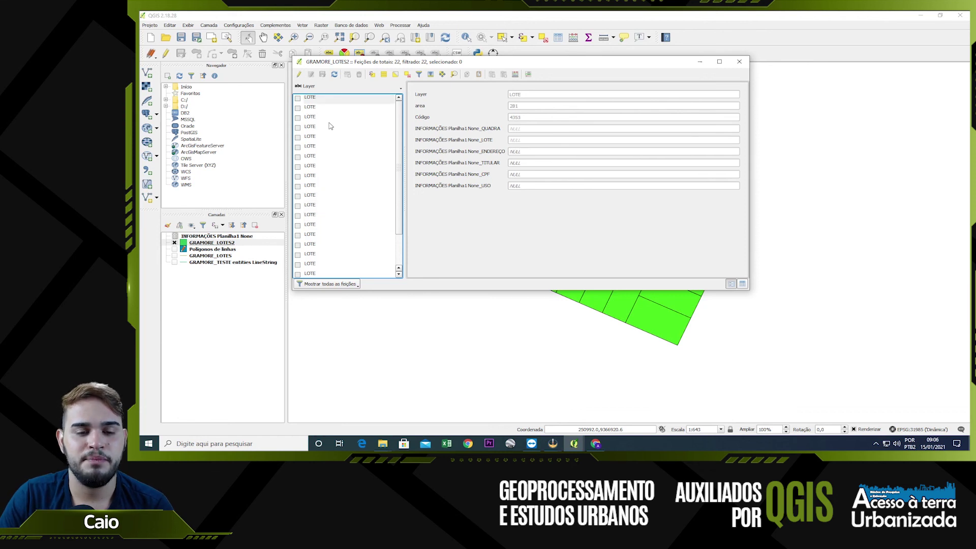
# - Review the joined QUADRA, LOTE, ENDEREÇO, TITULAR, CPF and USO fields record by record down the GRAMORE_LOTES2 list, and close the attribute table
pyautogui.press('Down')
pyautogui.press('Down')
pyautogui.press('Down')
pyautogui.press('Down')
pyautogui.press('Down')
pyautogui.press('Down')
pyautogui.press('Down')
pyautogui.press('Down')
pyautogui.press('Down')
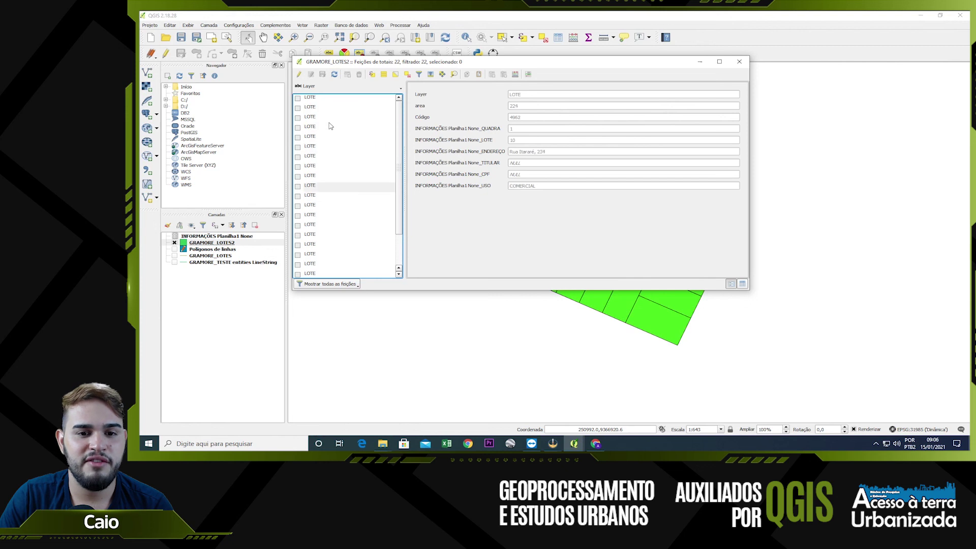
pyautogui.press('Down')
pyautogui.press('Down')
pyautogui.press('Down')
pyautogui.press('Down')
pyautogui.press('Down')
pyautogui.press('Down')
pyautogui.press('Down')
pyautogui.press('Down')
pyautogui.press('Down')
pyautogui.press('Down')
pyautogui.press('Down')
pyautogui.press('Down')
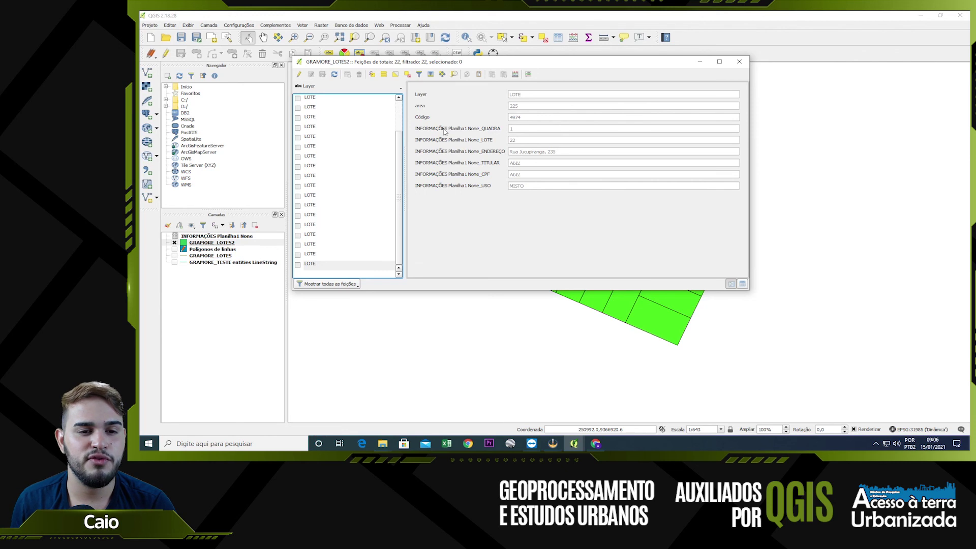
pyautogui.click(740, 62)
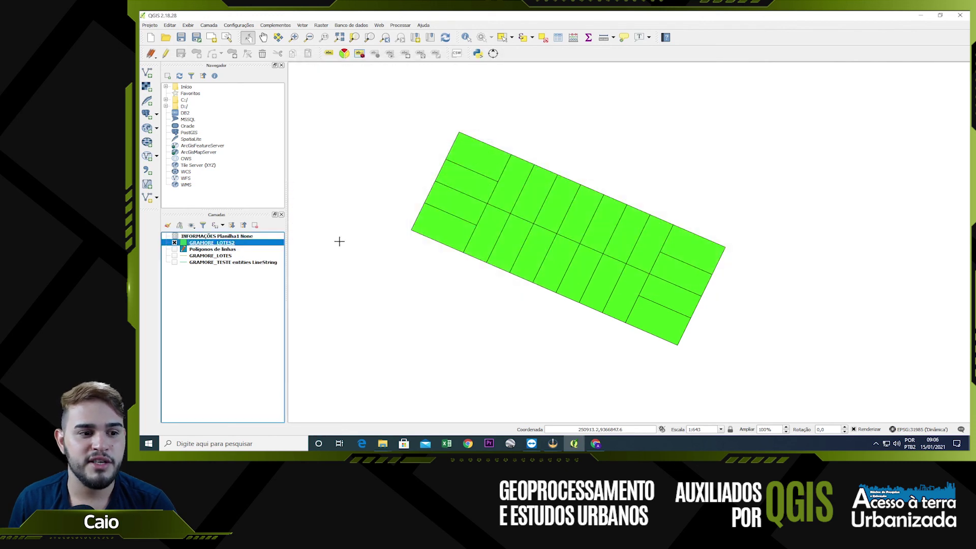
pyautogui.rightClick(224, 243)
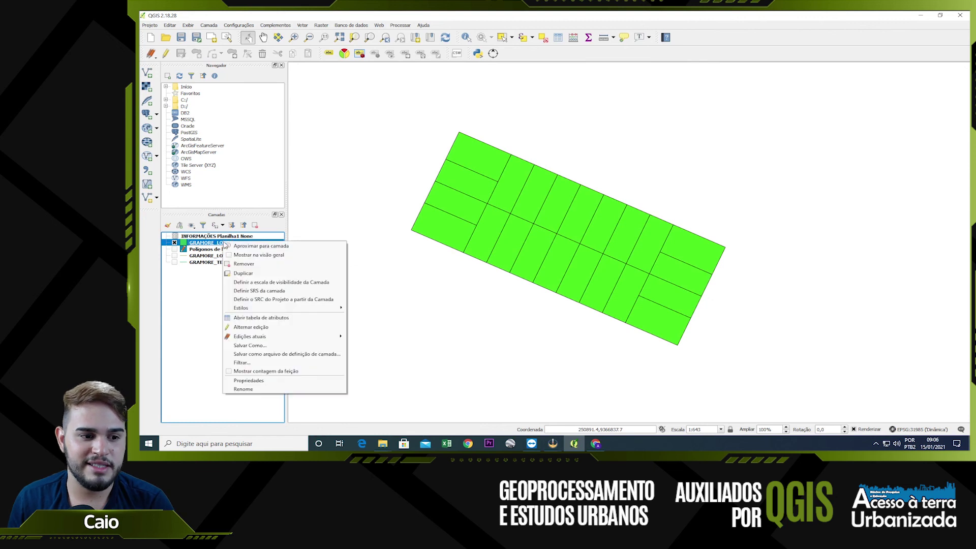
pyautogui.click(265, 381)
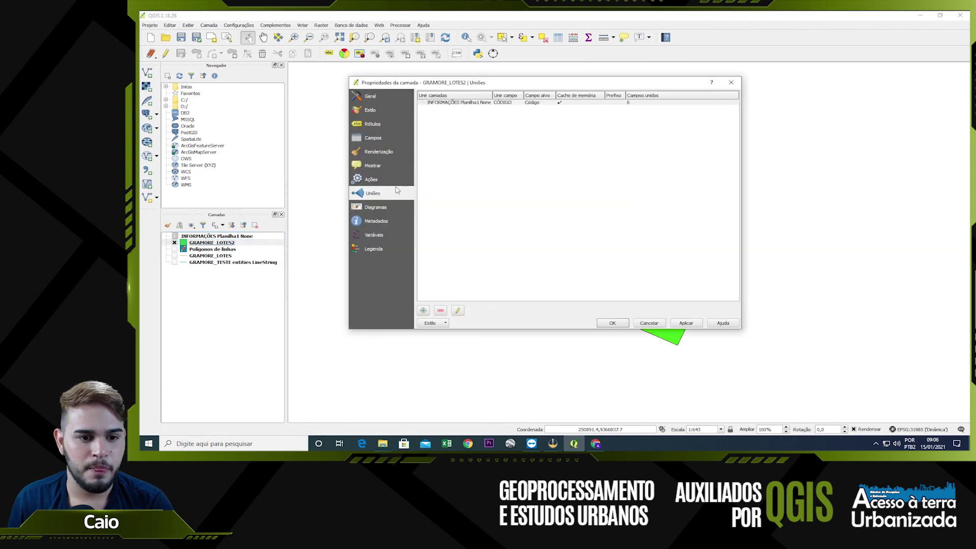
pyautogui.click(423, 310)
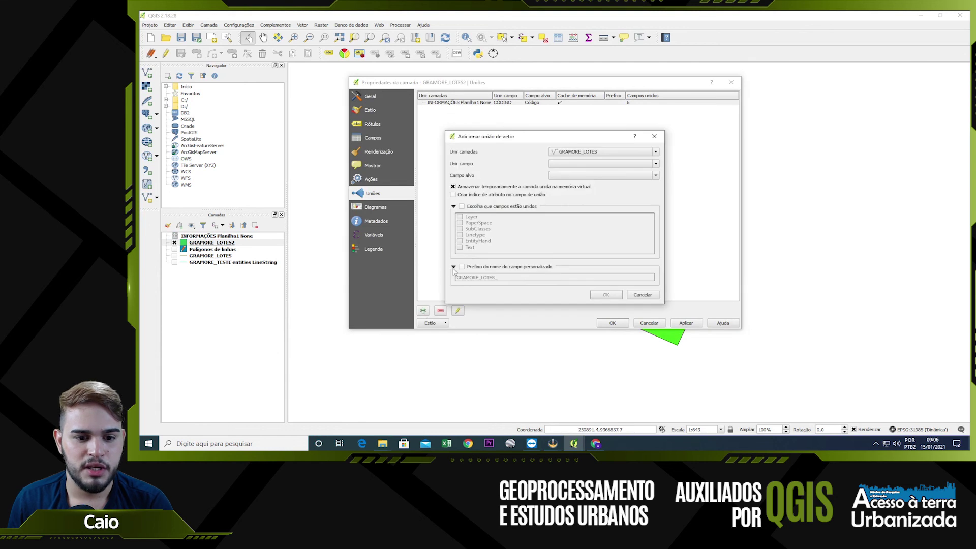
pyautogui.click(462, 267)
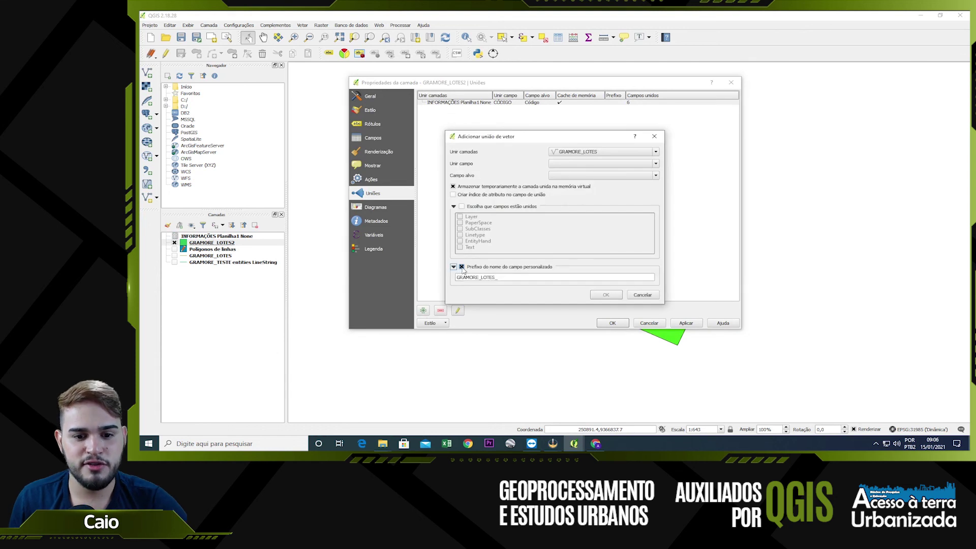
pyautogui.doubleClick(505, 277)
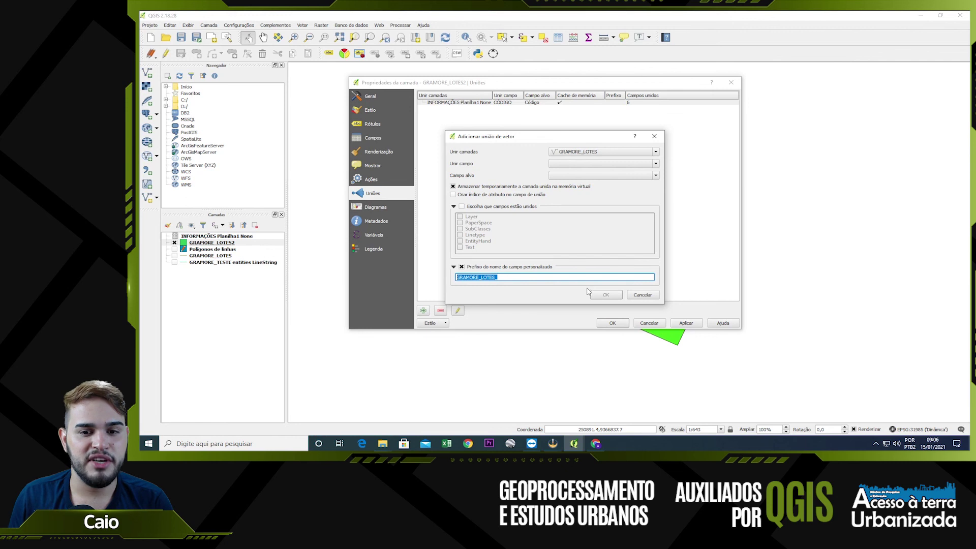
pyautogui.click(654, 137)
pyautogui.click(731, 83)
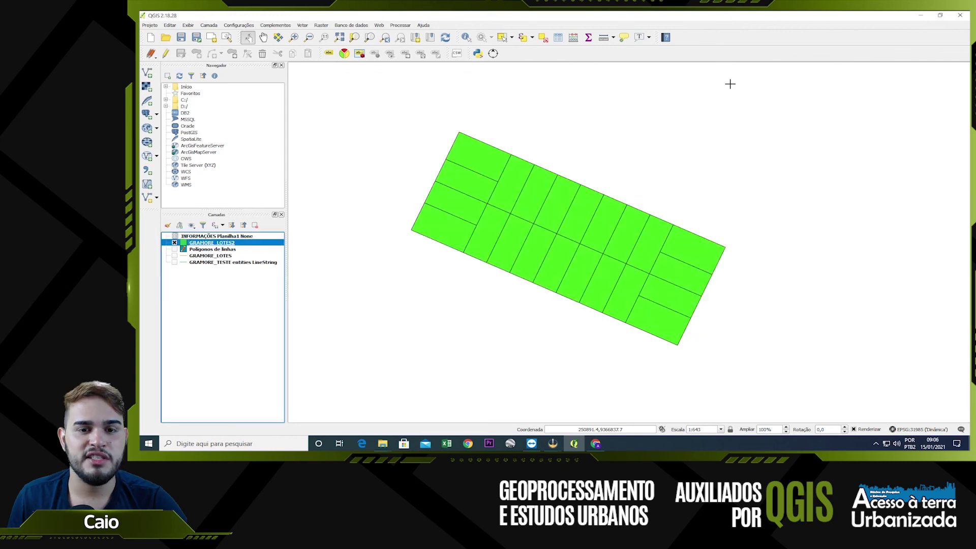